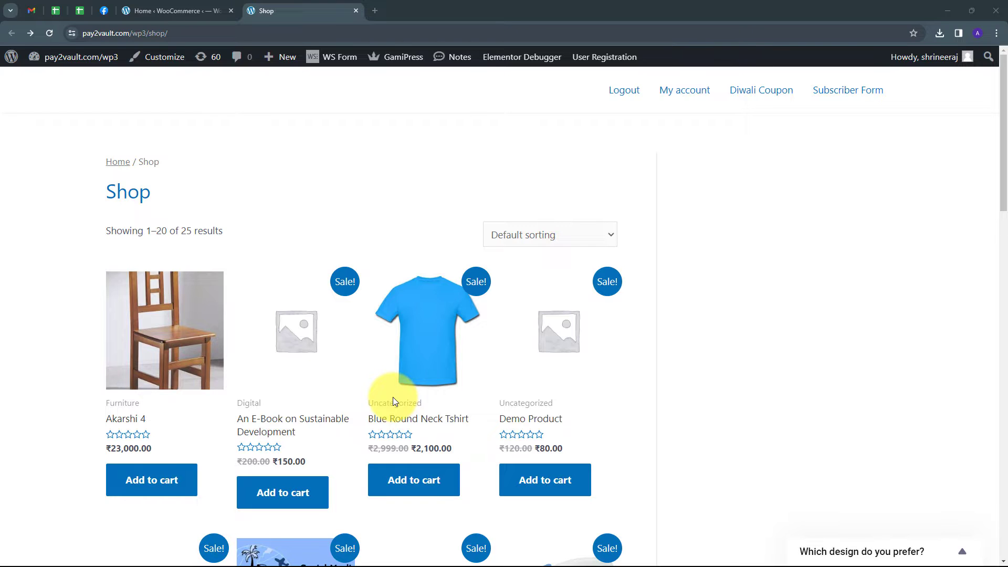
Review the store's product listing and the WhatsApp API setup page in Meta for Developers
scroll(361, 329, down, 4)
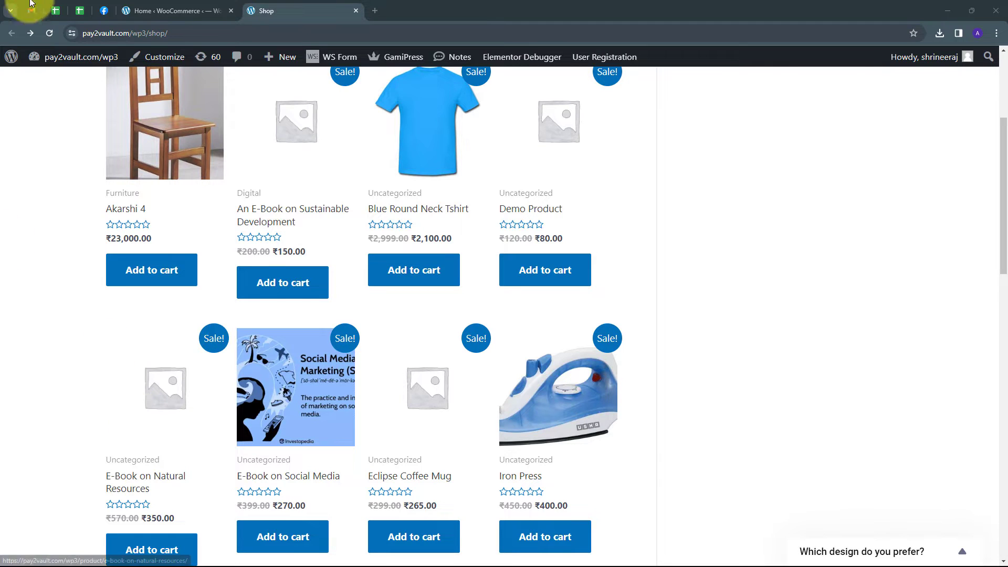
click(108, 11)
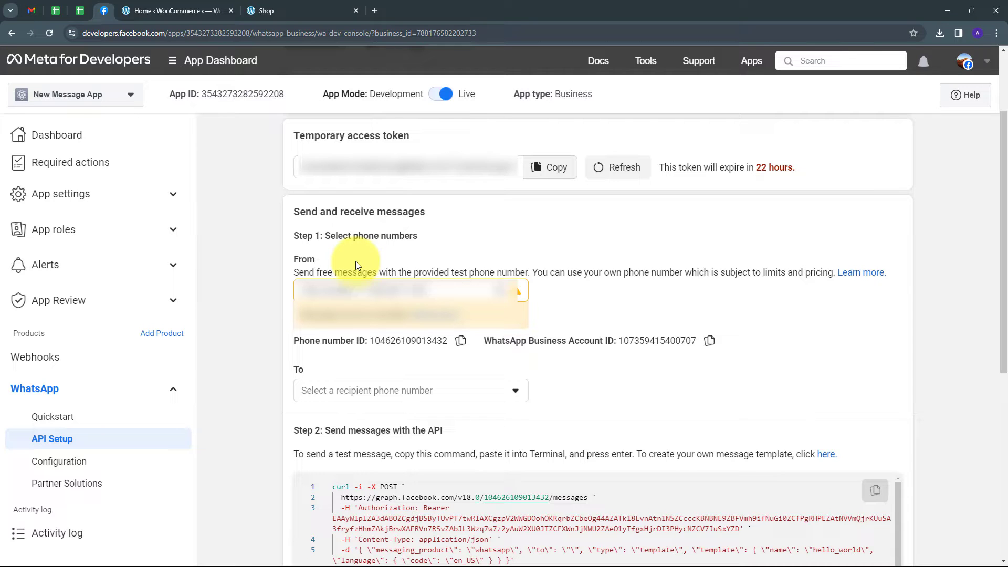
click(189, 10)
click(102, 11)
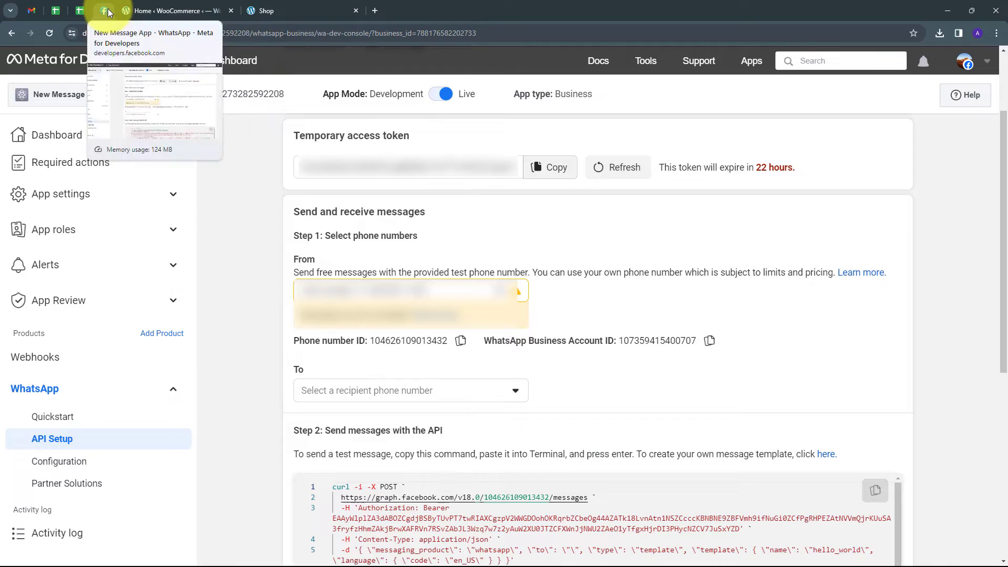
Open pabbly.com in a new browser tab, sign in, and access the Pabbly Connect dashboard
click(376, 10)
text(pabbly.com)
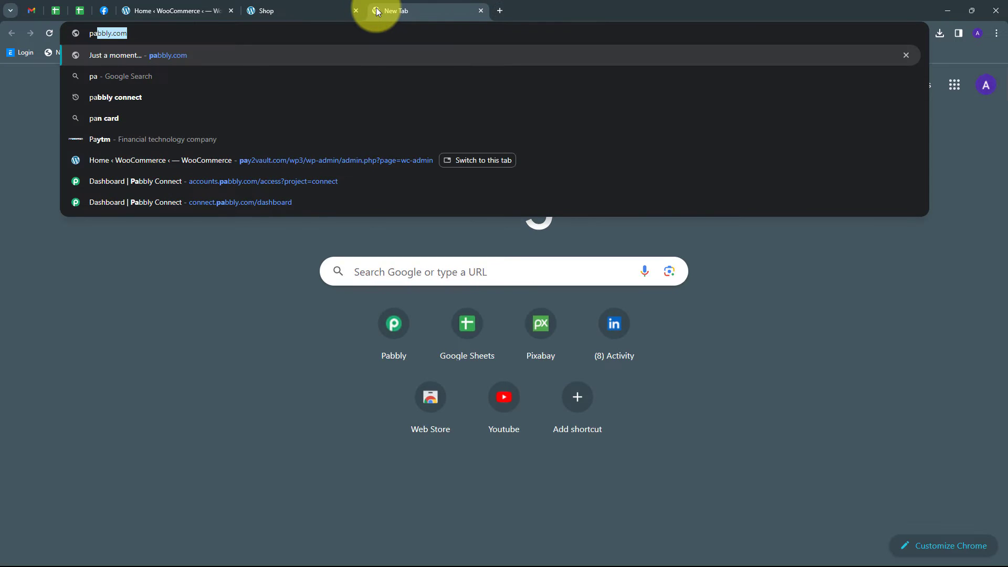
key(Return)
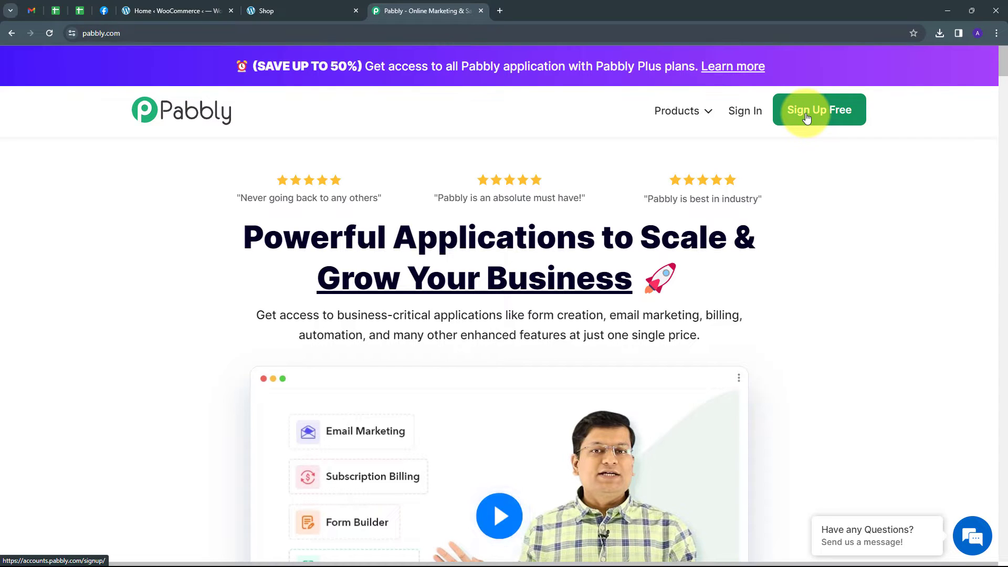
click(740, 111)
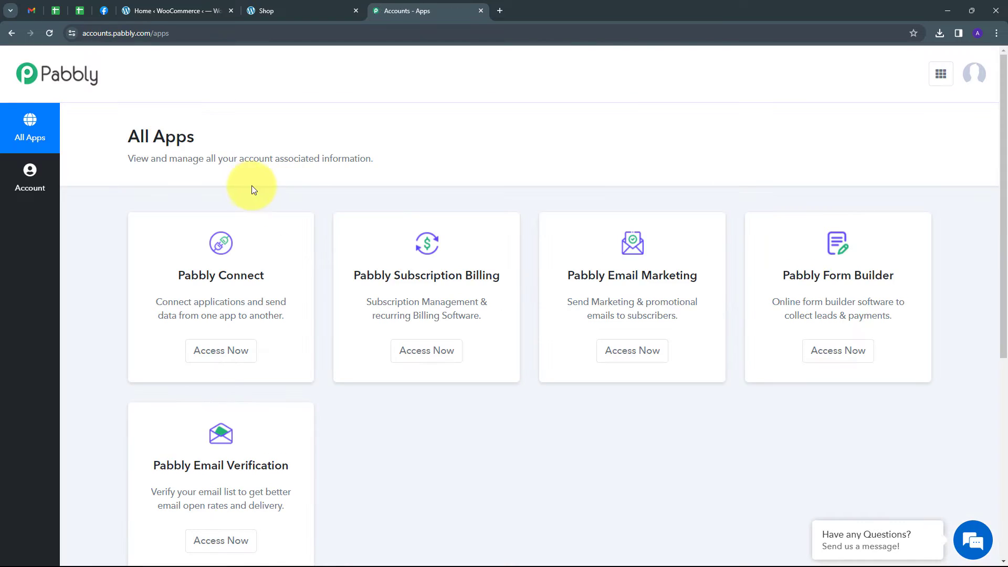
scroll(430, 188, down, 1)
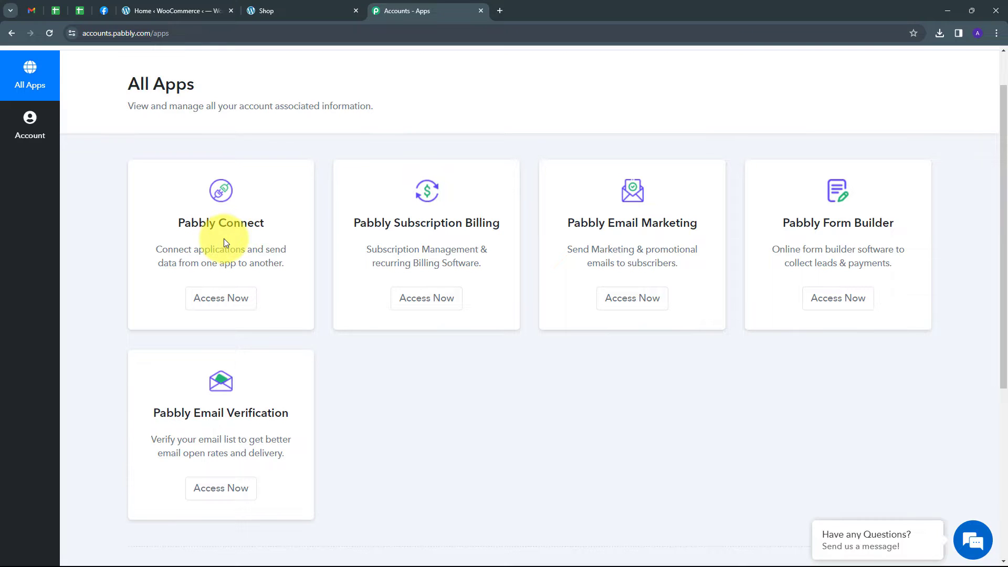
click(230, 298)
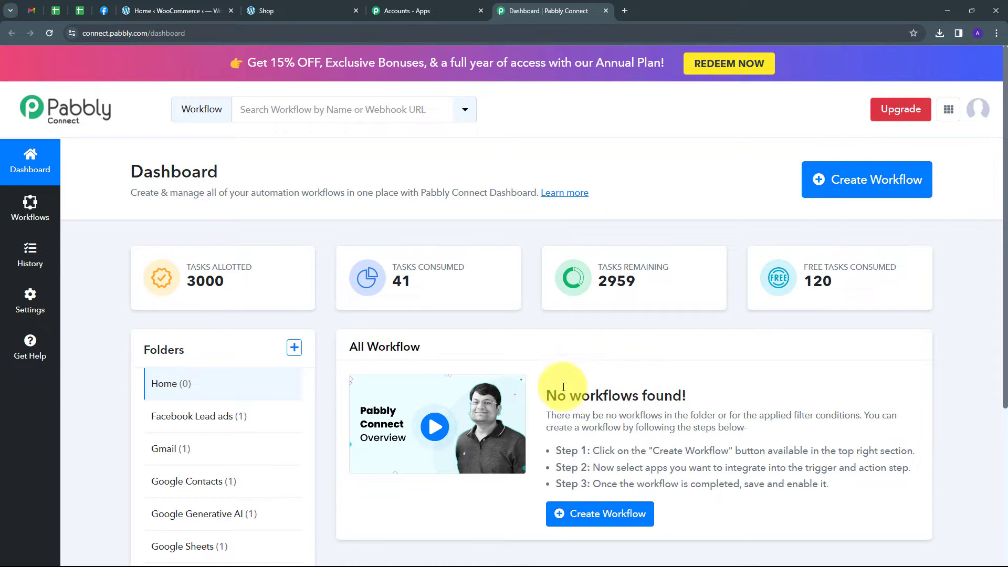
Create a workflow in the WooCommerce folder with the copied name beginning "Sell Digital Downloads/Products using WooCommerce and"
scroll(164, 353, down, 3)
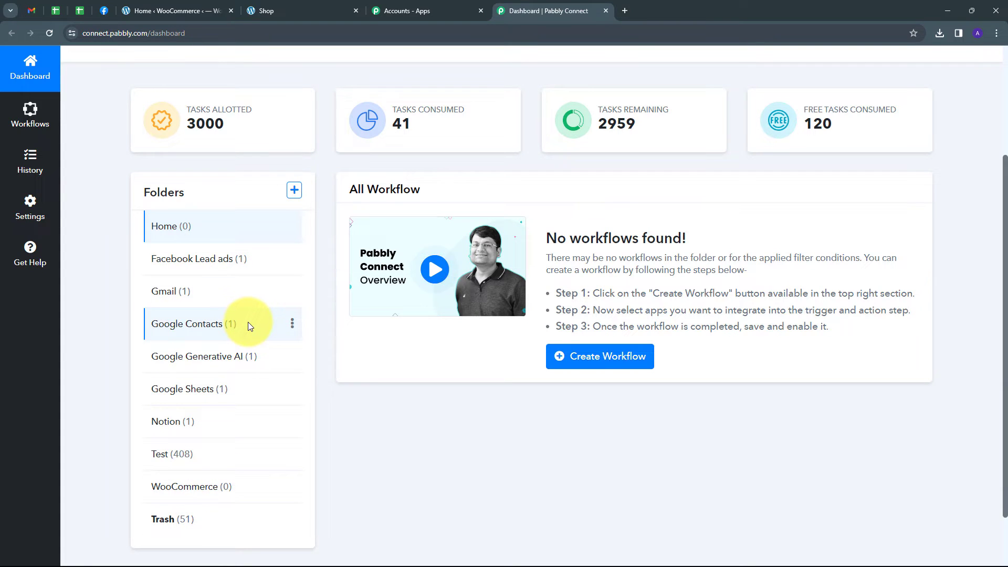
scroll(247, 313, up, 3)
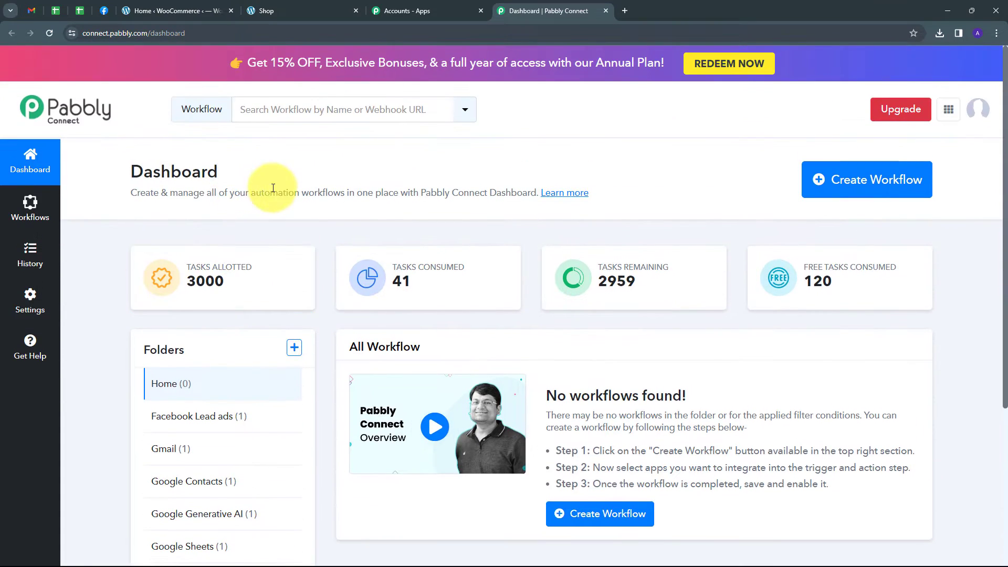
click(838, 184)
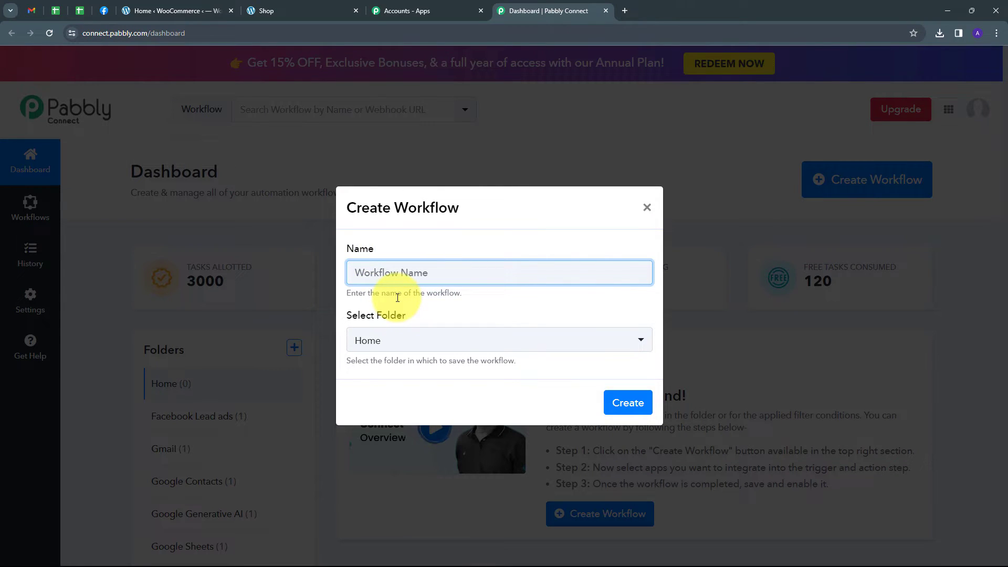
key(ctrl+v)
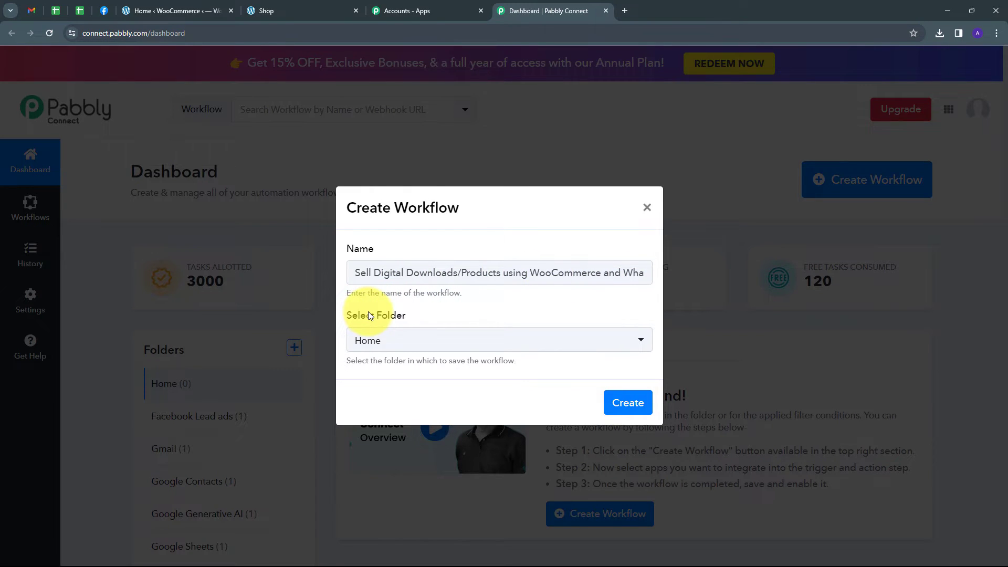
click(619, 339)
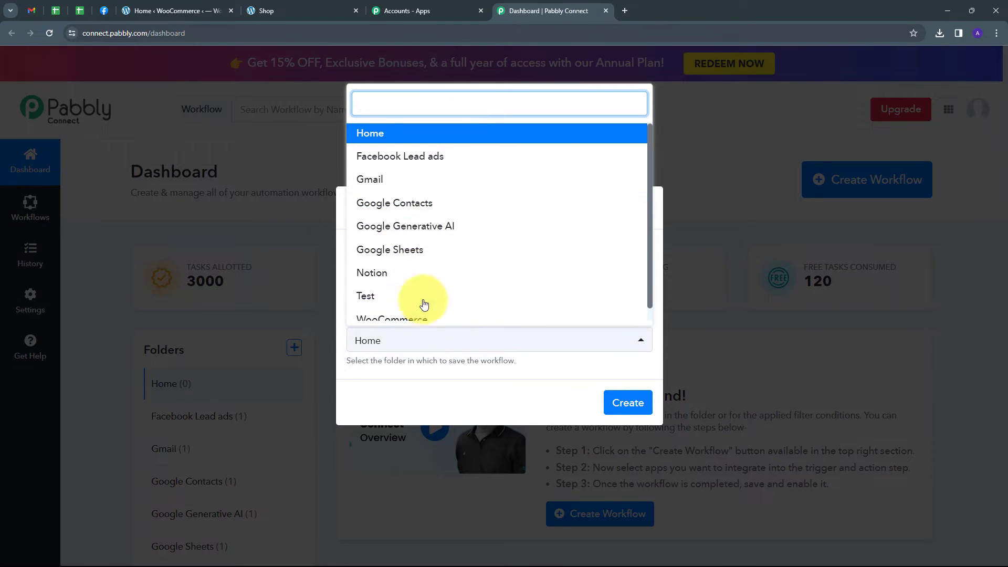
click(393, 309)
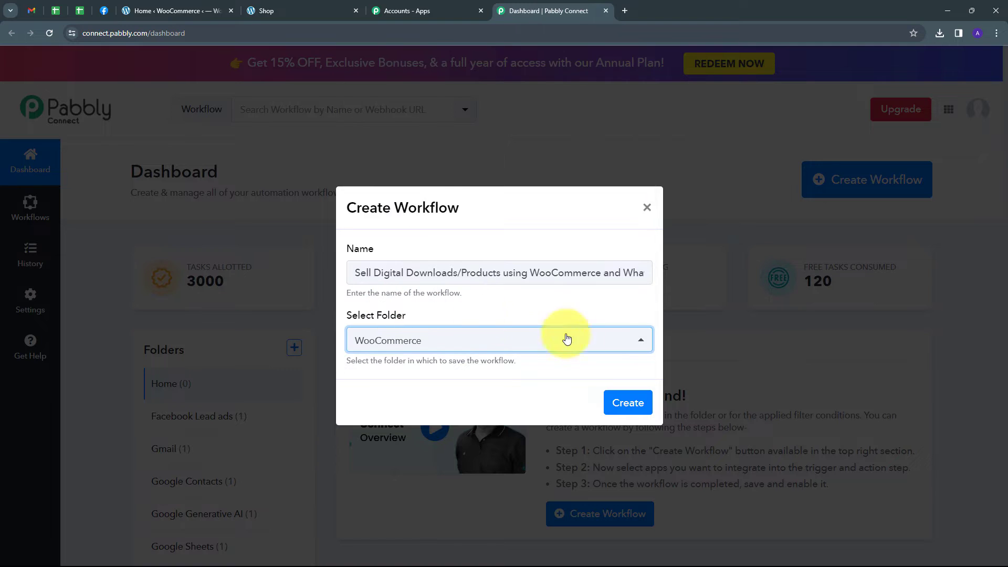
click(618, 410)
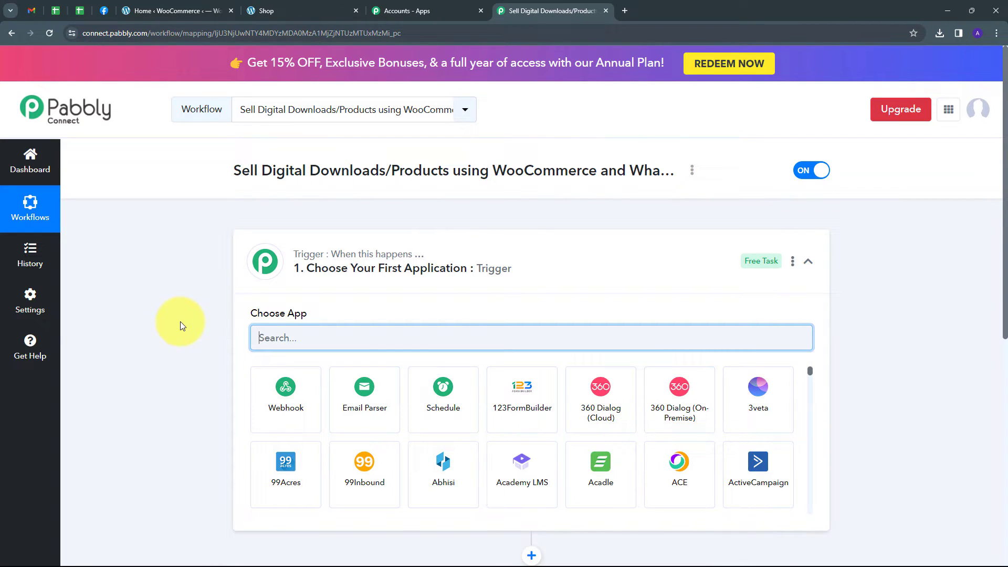
Set the workflow's trigger to the WooCommerce app with the New Order Created event
scroll(181, 321, down, 2)
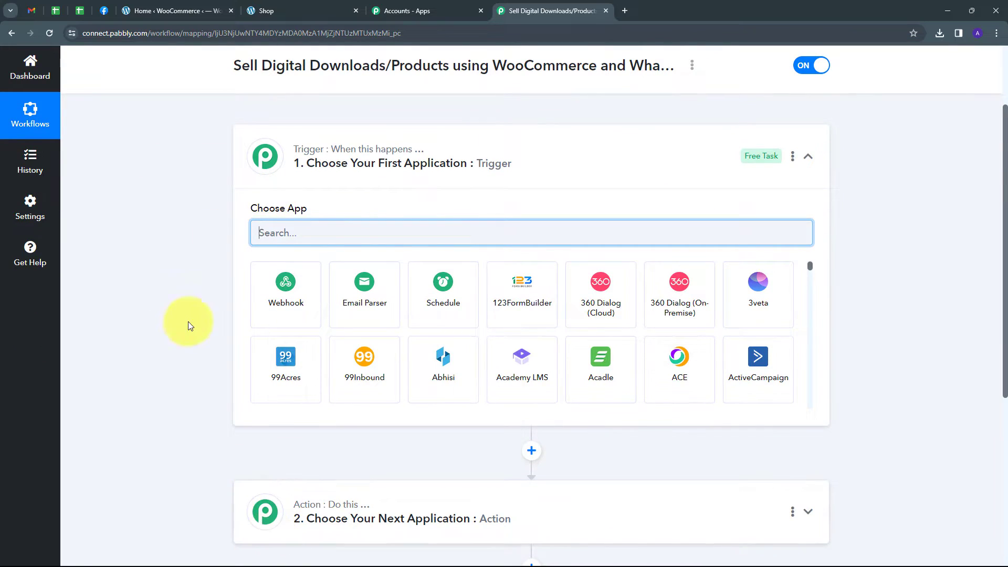
scroll(175, 257, down, 1)
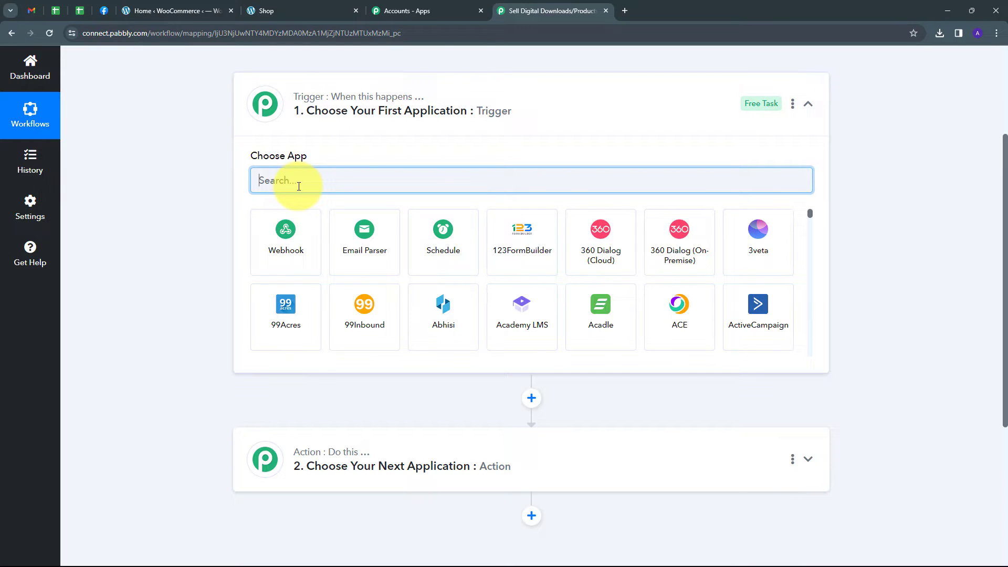
text(woocommerce)
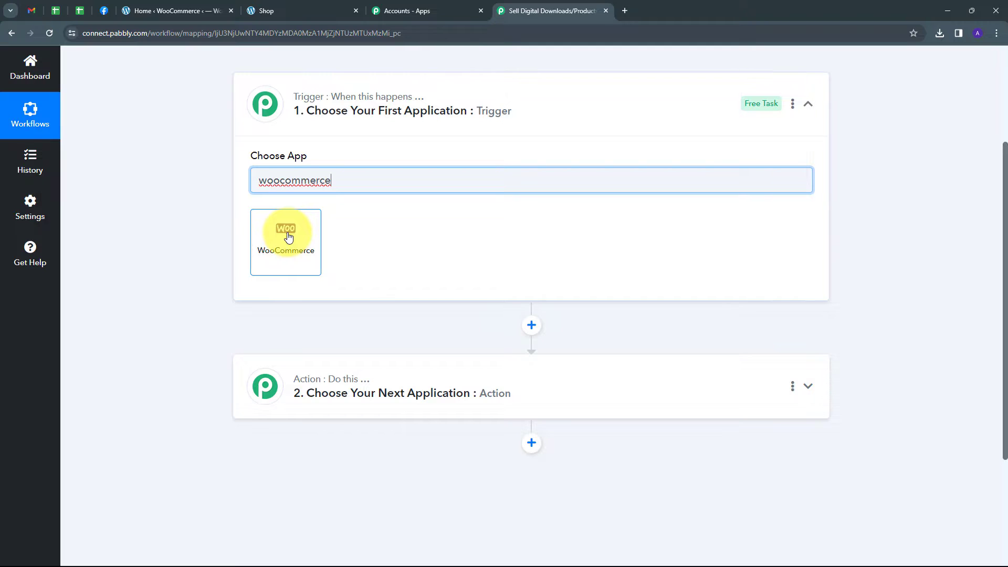
click(289, 237)
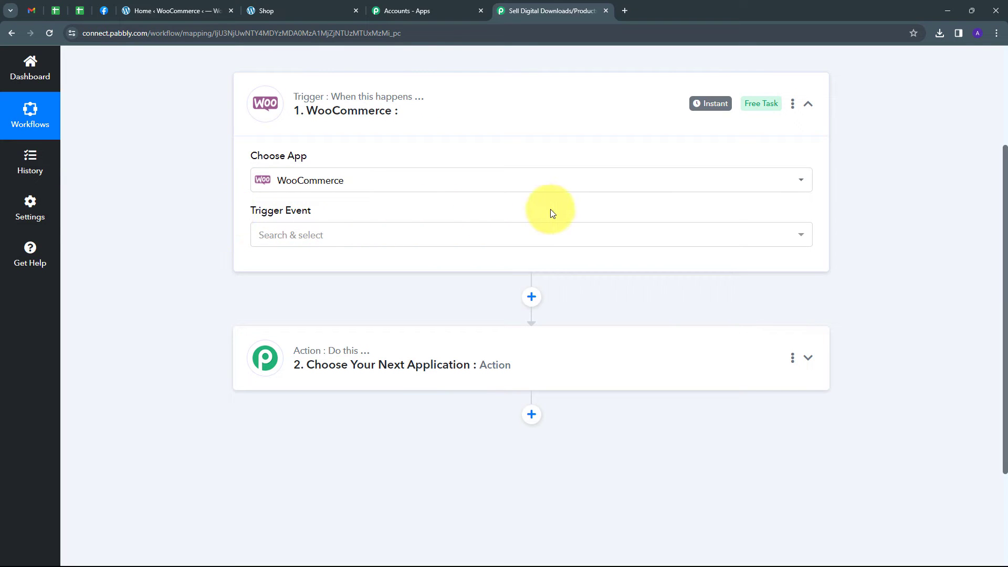
click(418, 237)
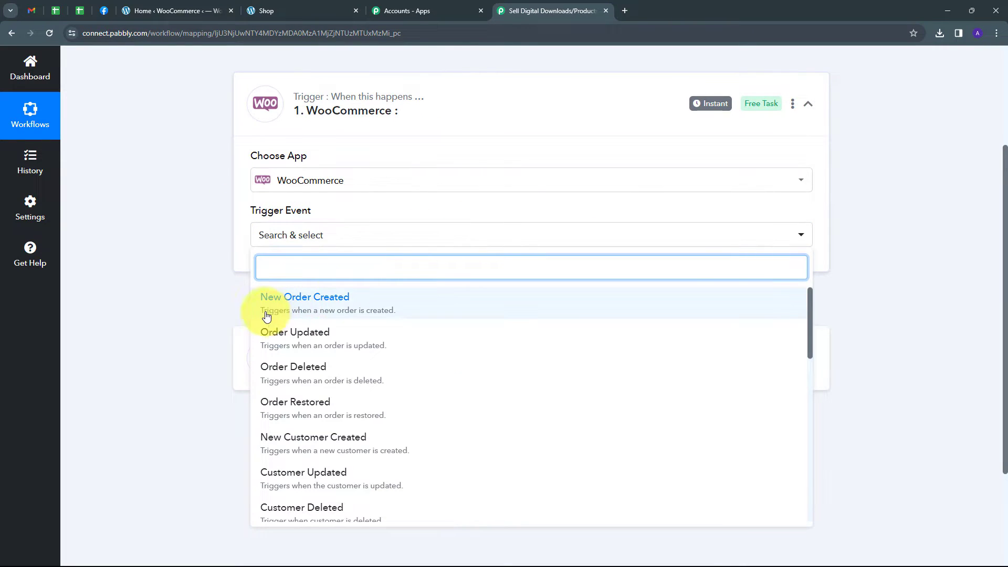
click(320, 303)
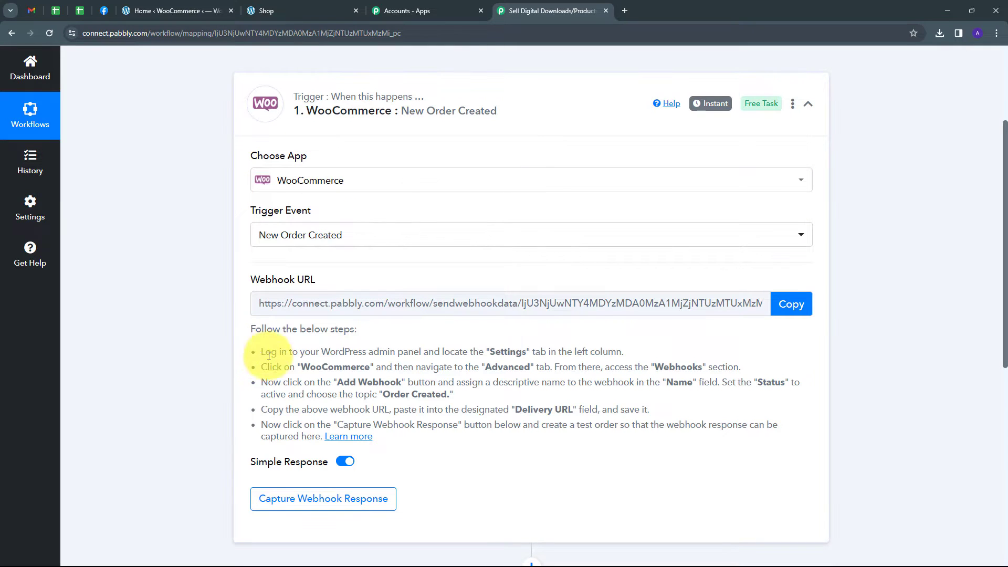
Review the trigger's setup instructions and copy its webhook URL
drag(262, 353, 416, 440)
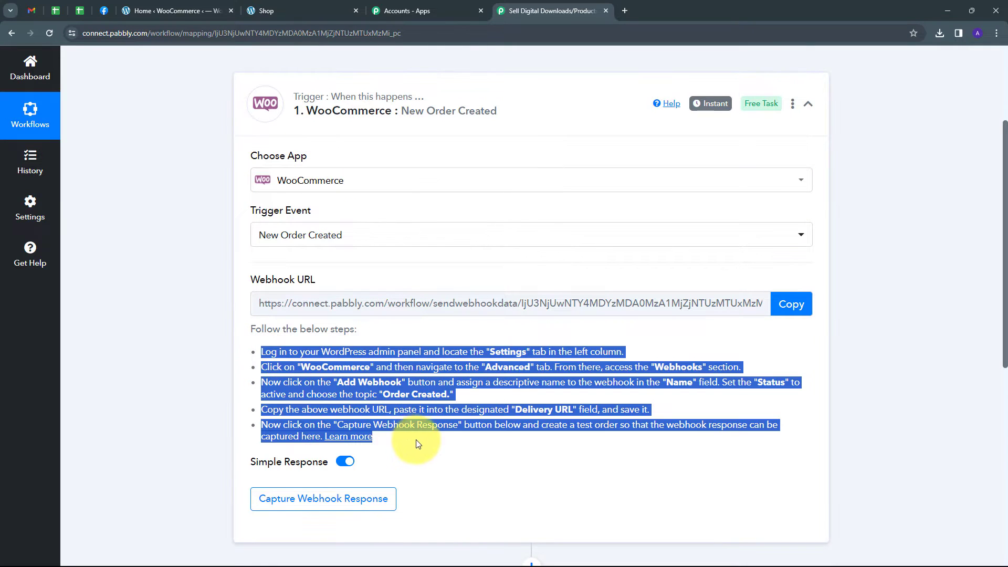
click(251, 341)
click(782, 308)
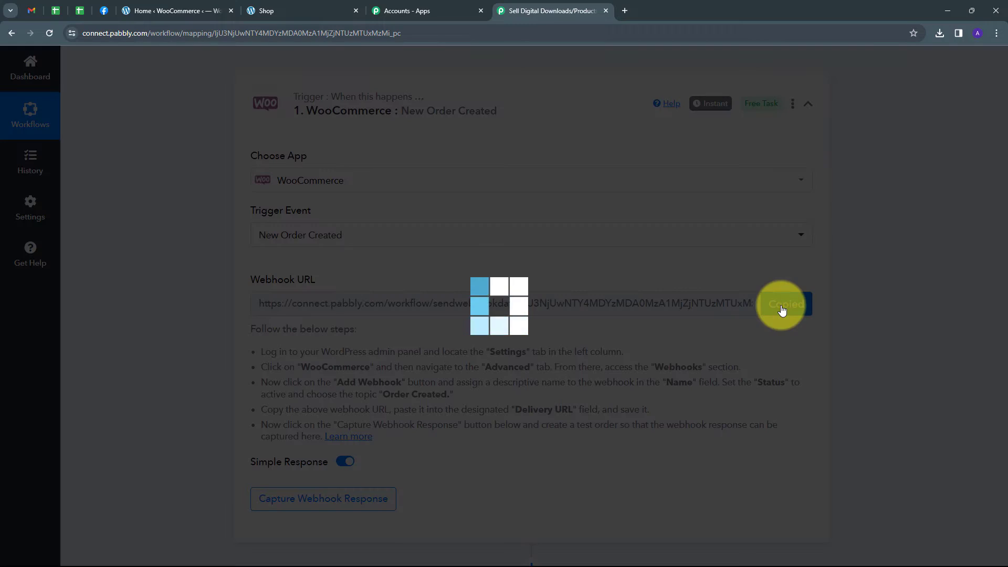
Switch to the WordPress admin and start a new webhook in WooCommerce's advanced webhook settings
click(160, 5)
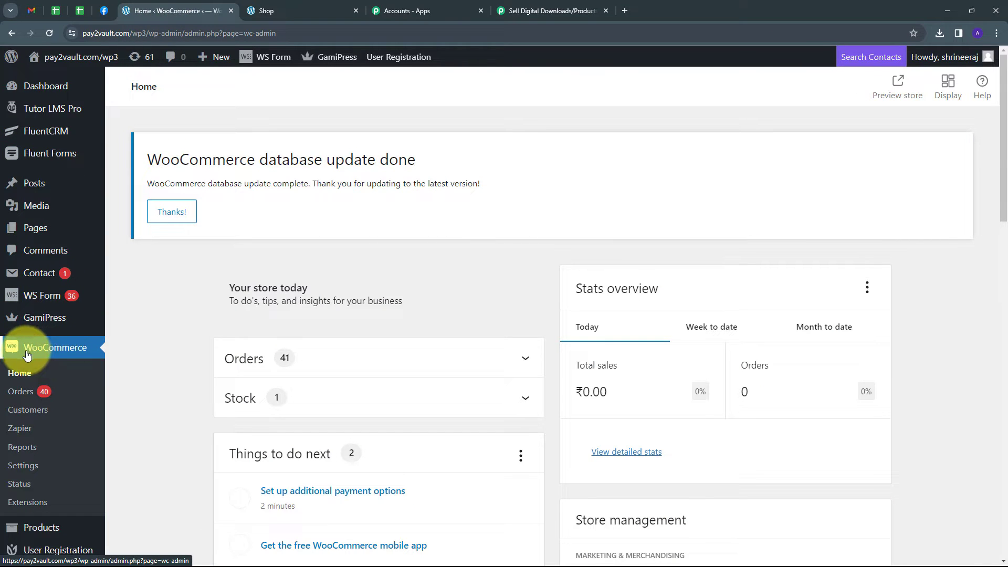
click(21, 467)
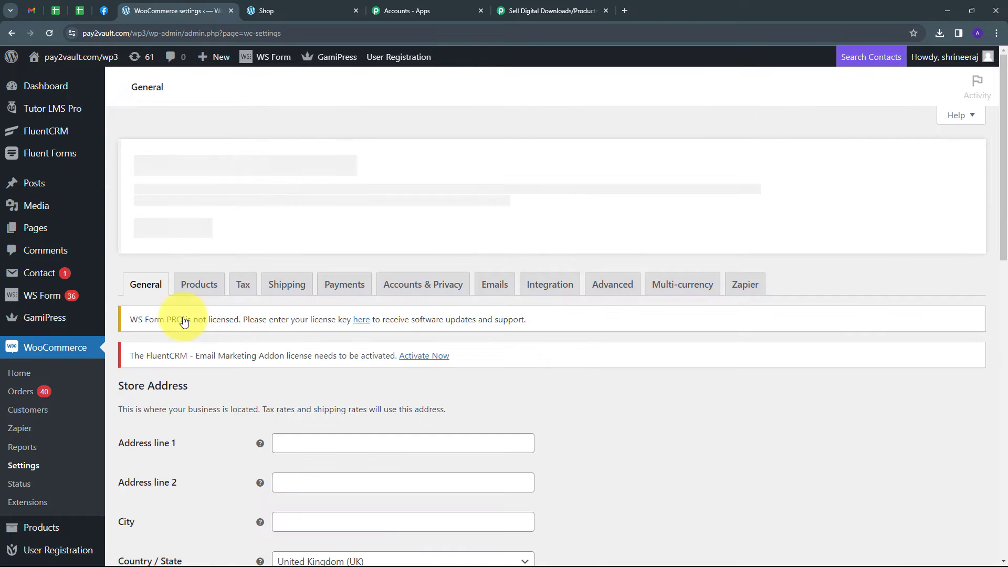
drag(607, 288, 608, 280)
click(609, 277)
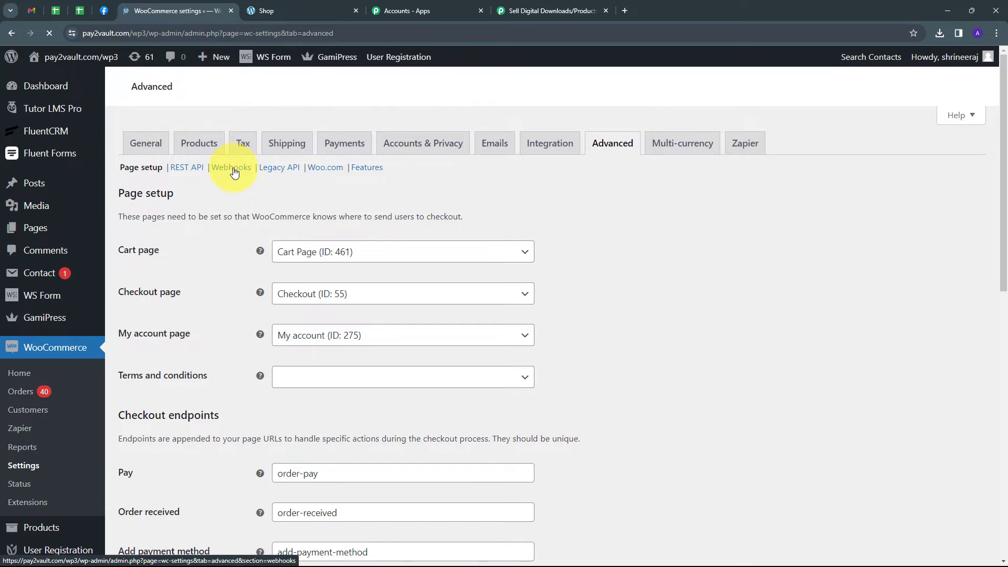
click(235, 170)
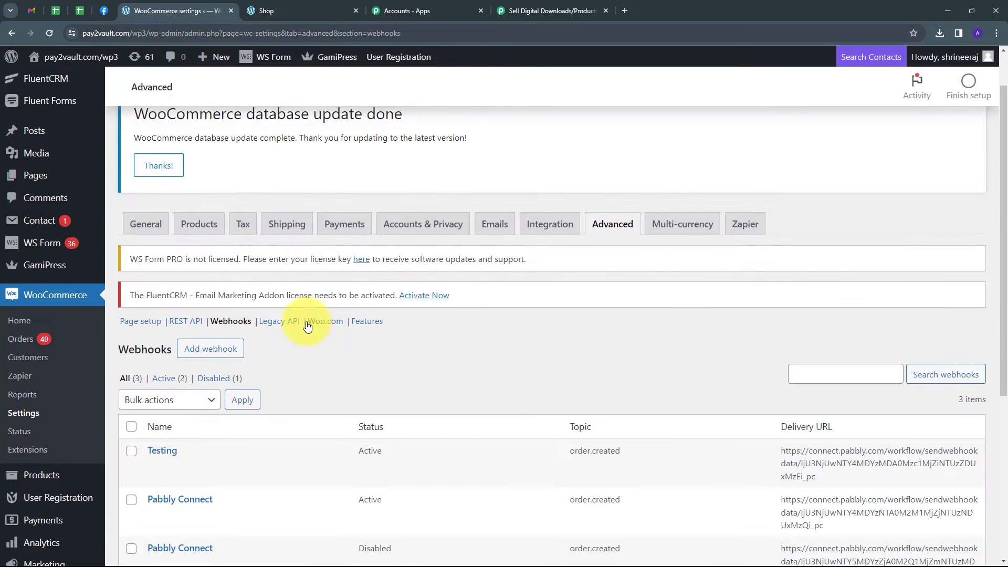
scroll(305, 311, down, 3)
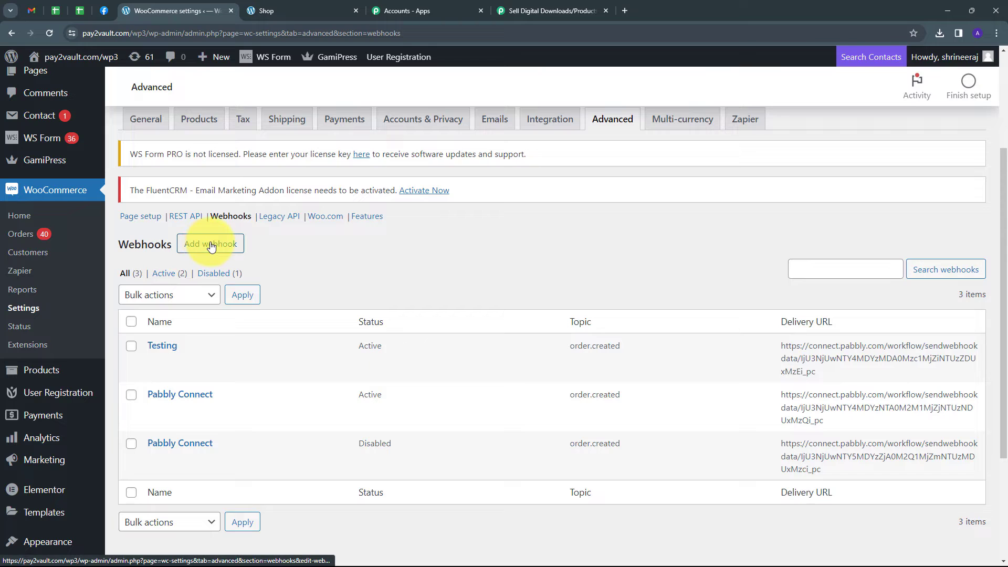
click(206, 248)
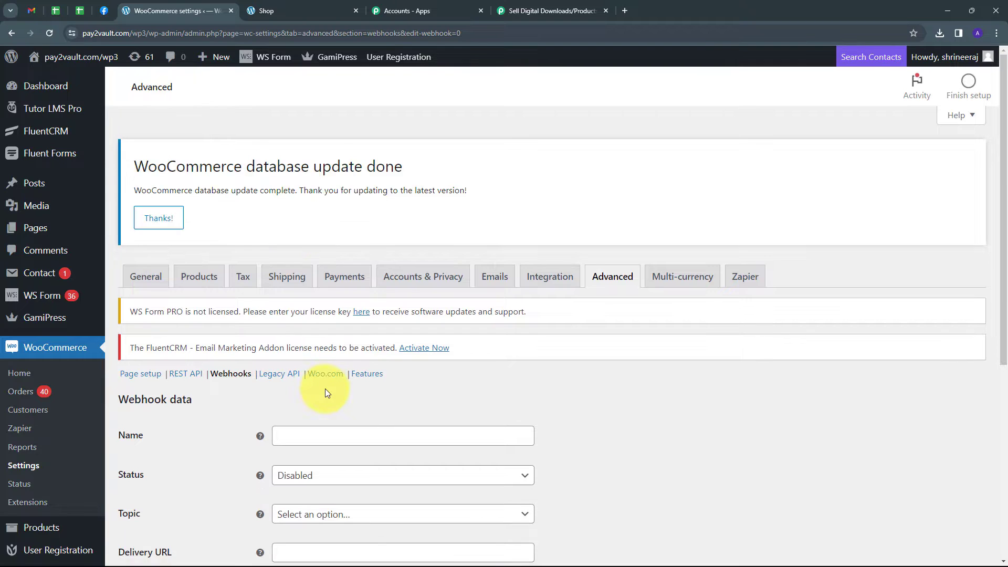
Name the new webhook Digital Products and set its status to Active
scroll(326, 394, down, 2)
click(300, 330)
text(Digital Products)
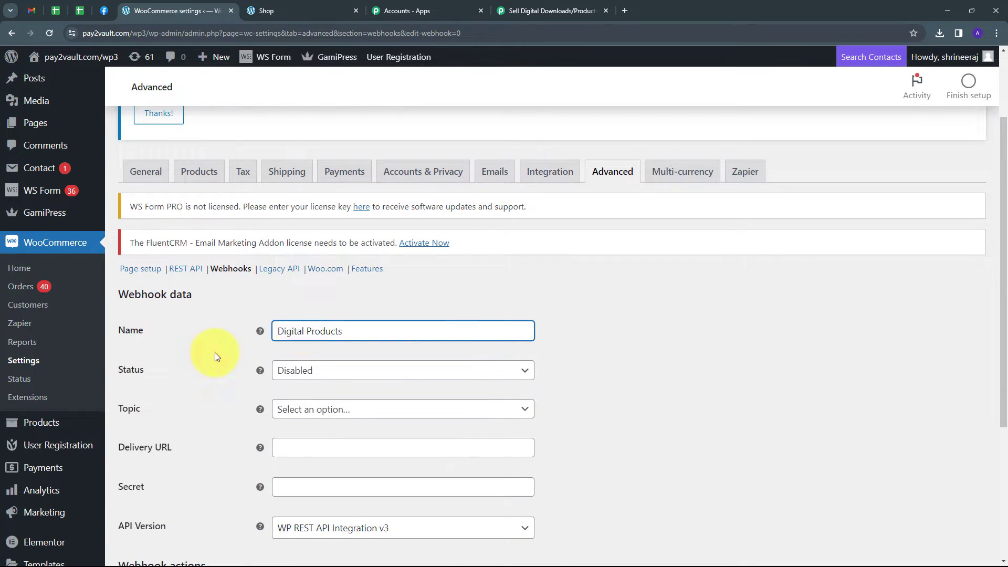
click(216, 353)
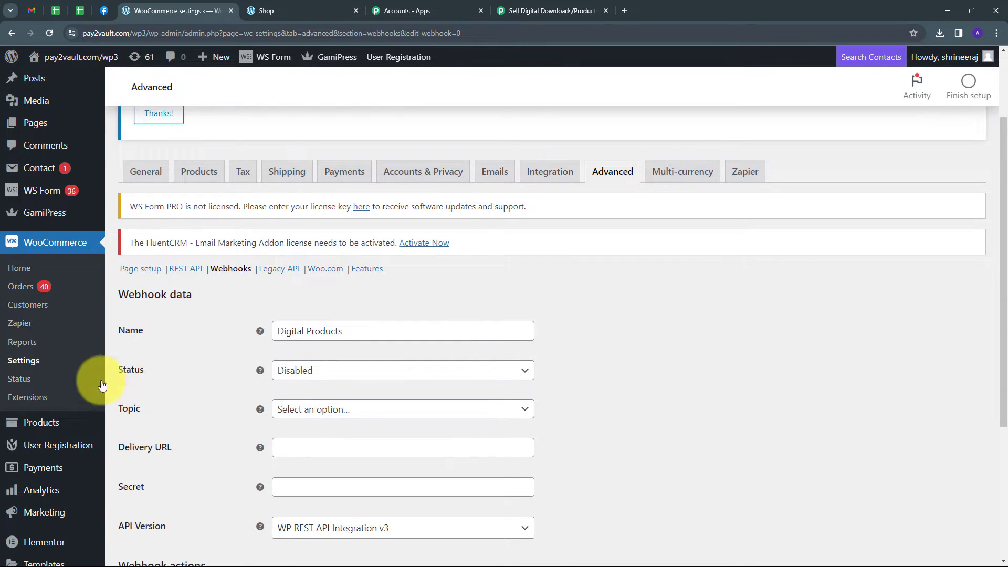
click(513, 376)
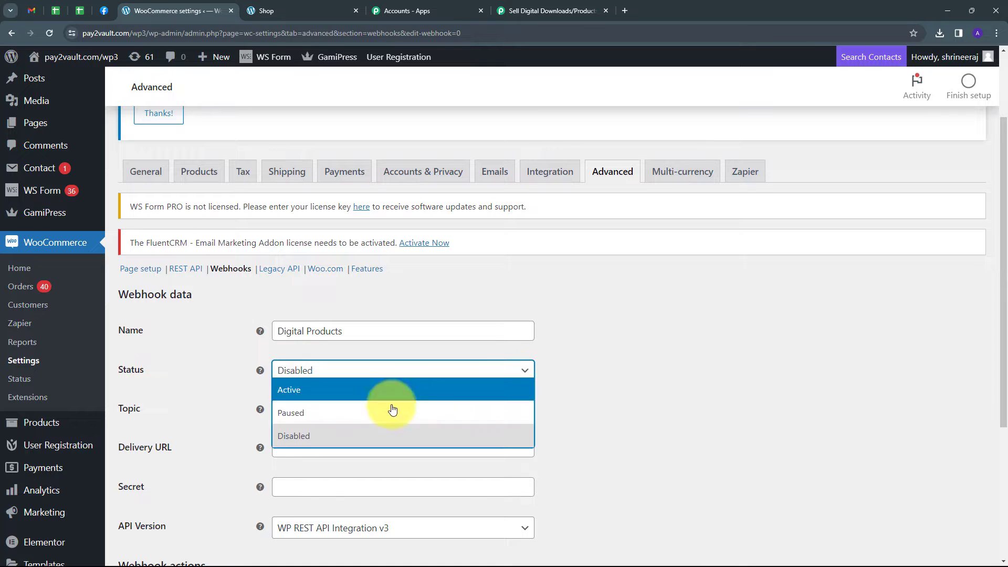
click(289, 391)
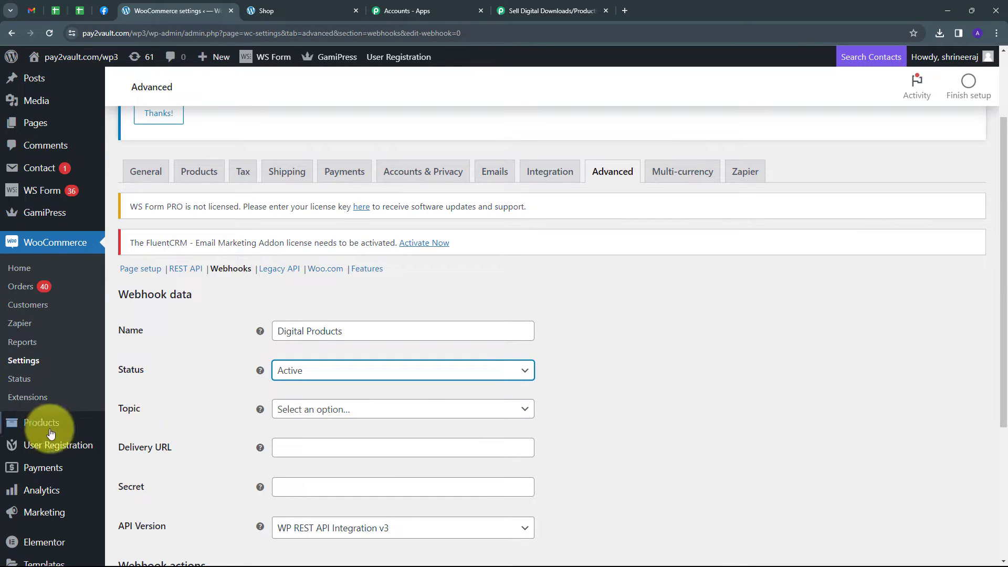
Set the webhook's topic to Order created
click(409, 415)
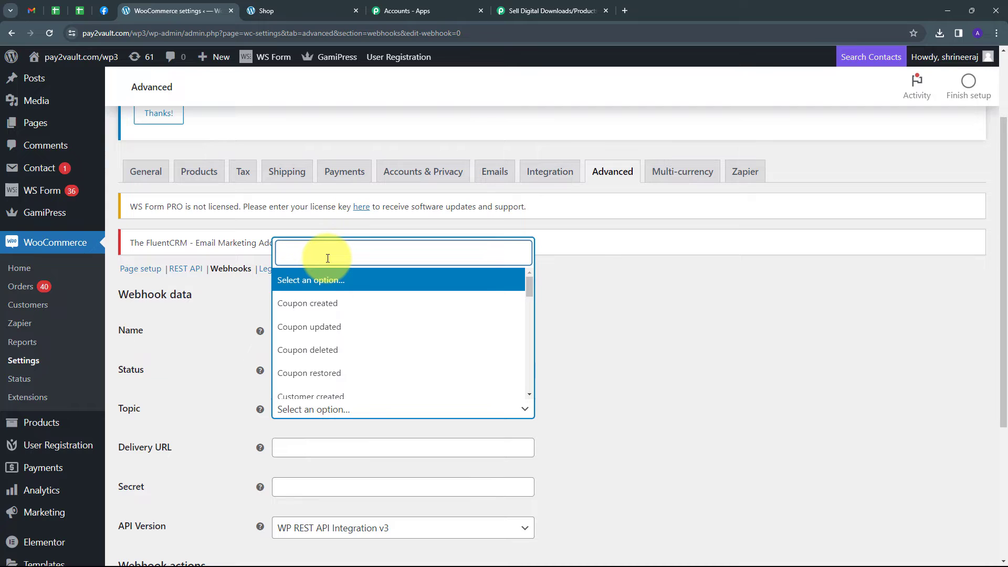
text(order)
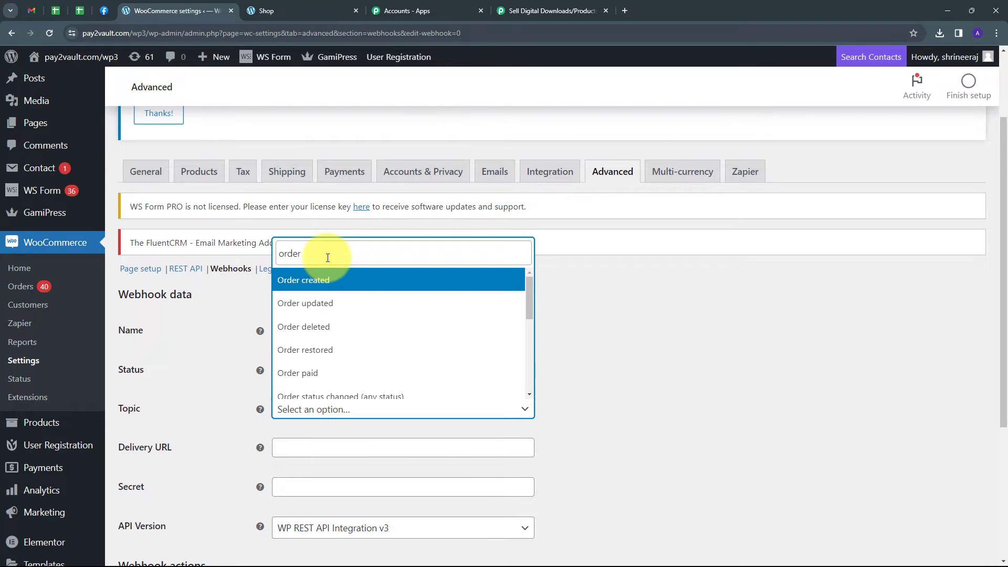
click(297, 288)
Paste the copied Pabbly webhook URL as the delivery URL and save the webhook
scroll(225, 404, down, 1)
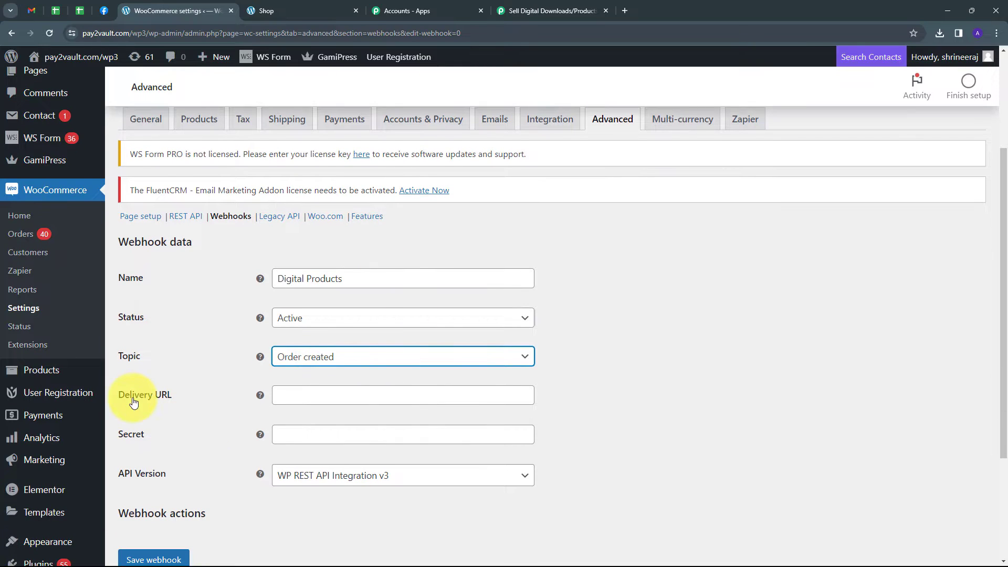
click(310, 395)
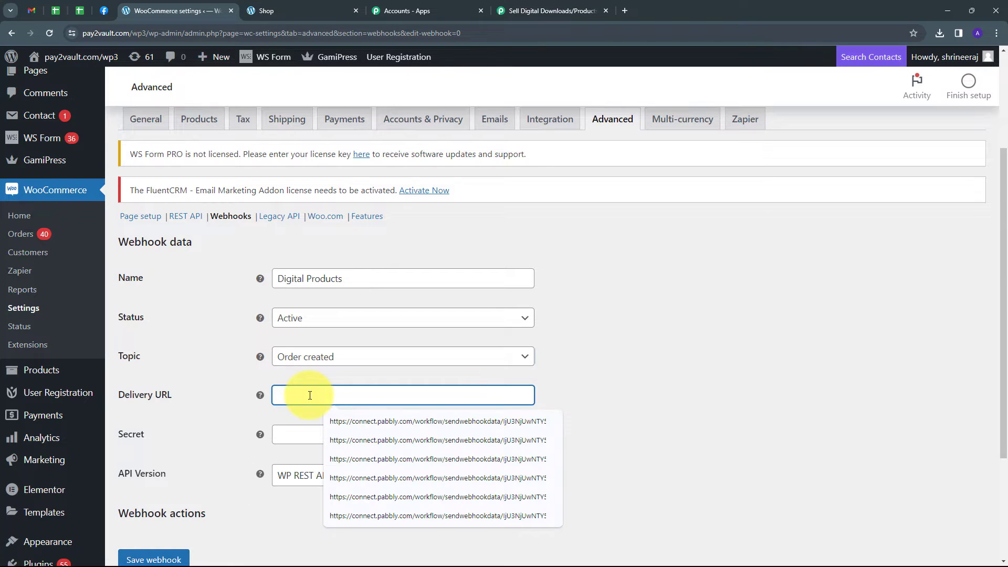
scroll(247, 402, down, 2)
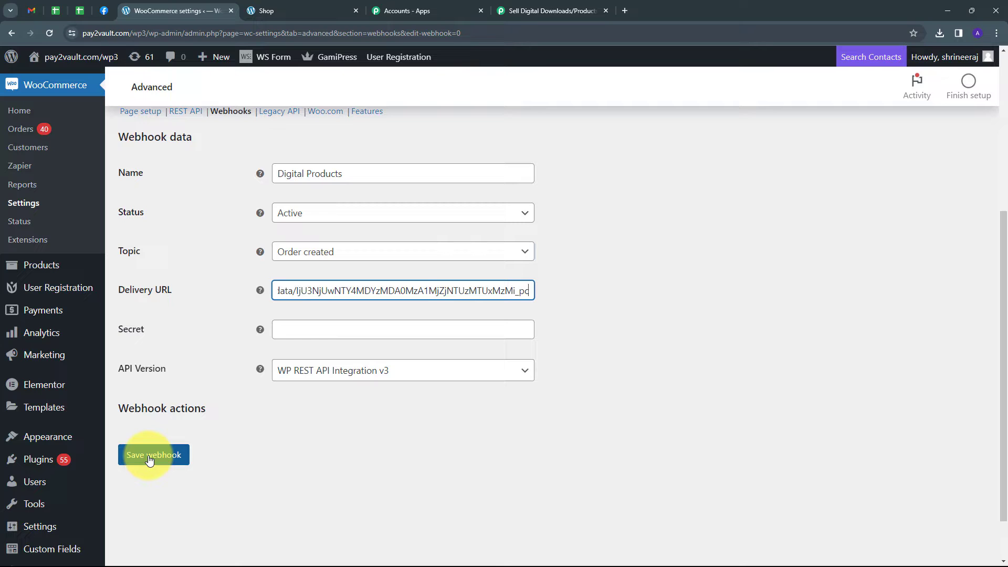
click(149, 460)
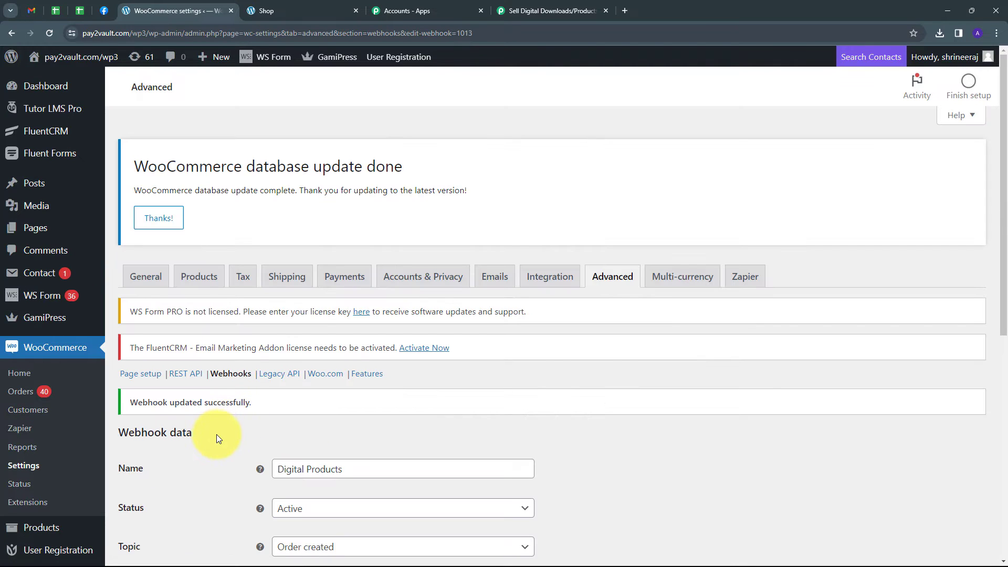
Switch to the Pabbly Connect workflow, check the trigger's received response, and start recapturing the webhook response
click(530, 10)
scroll(570, 412, down, 2)
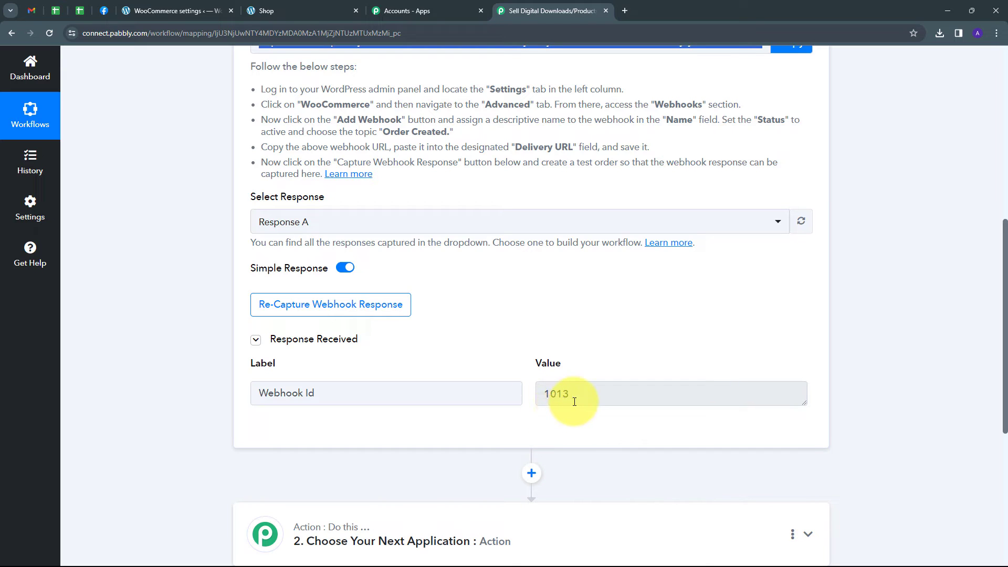
drag(354, 394, 241, 394)
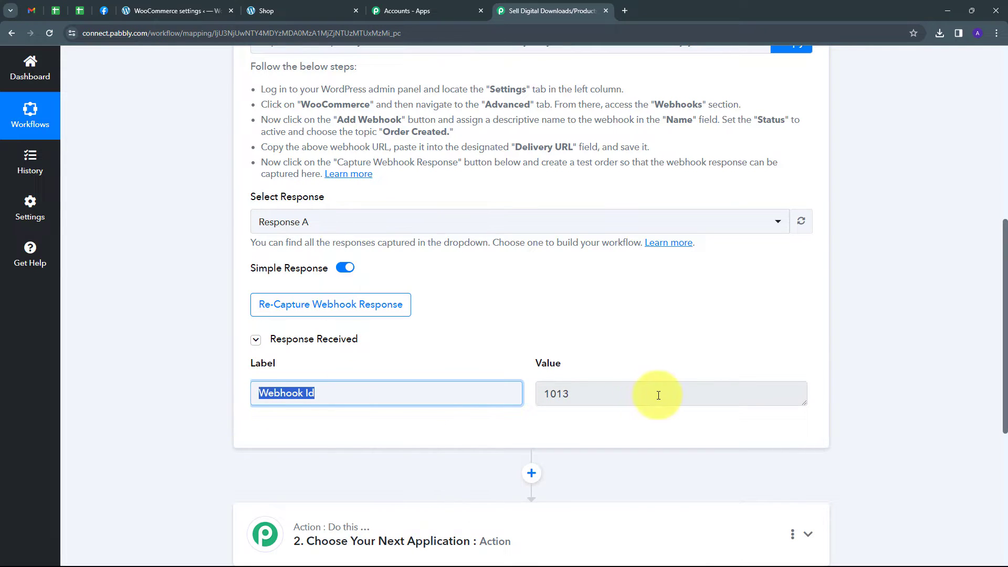
click(617, 363)
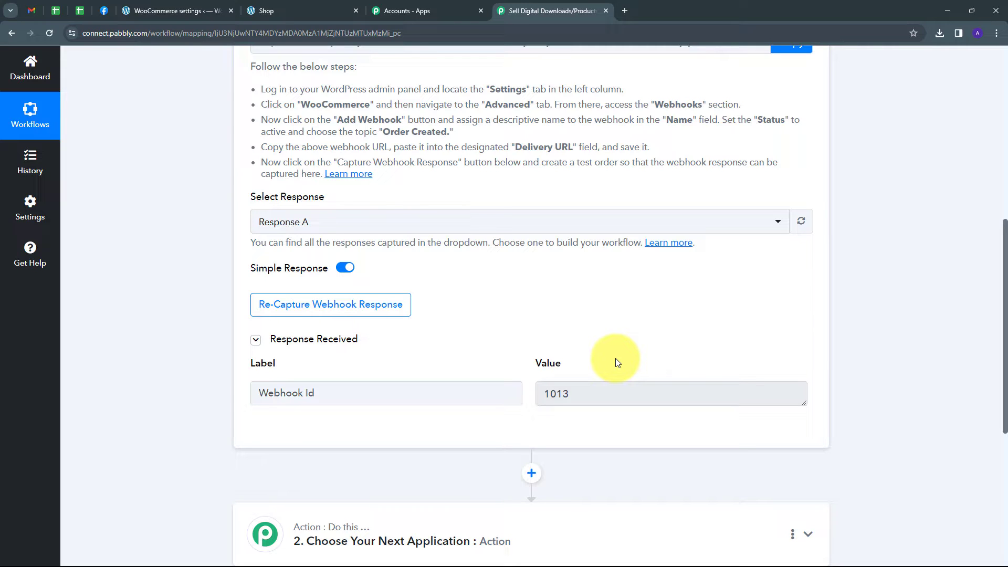
scroll(333, 144, up, 1)
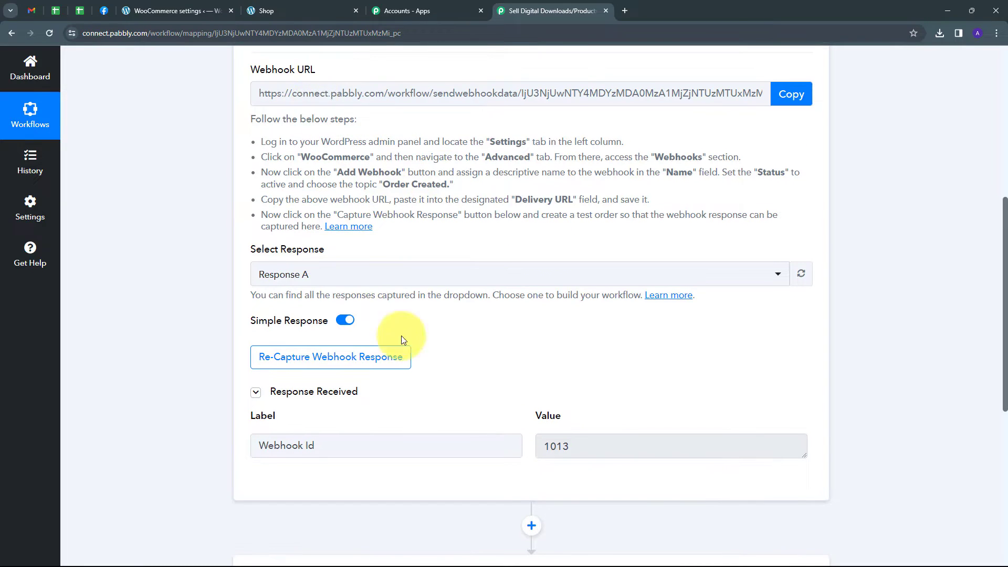
scroll(493, 370, down, 1)
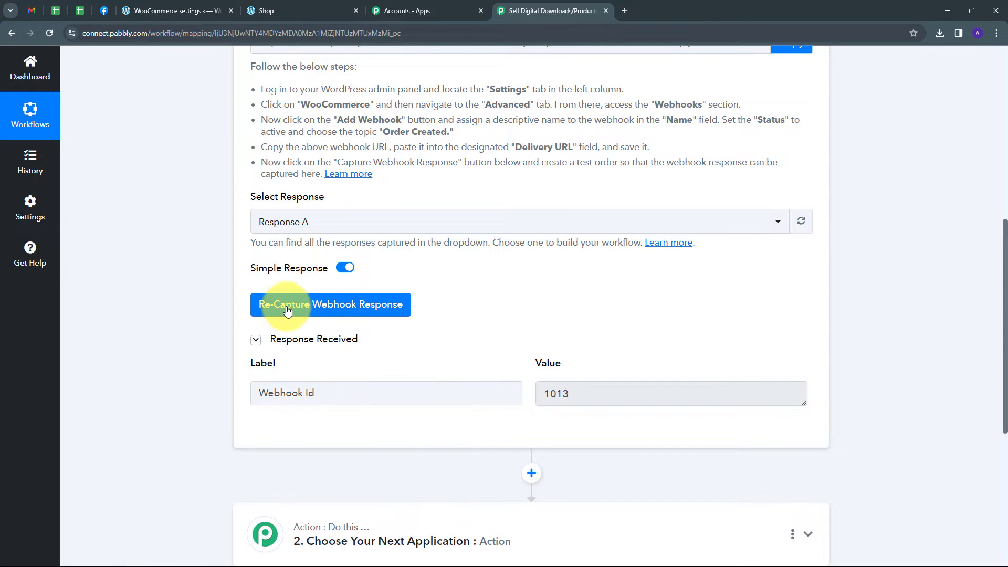
click(329, 312)
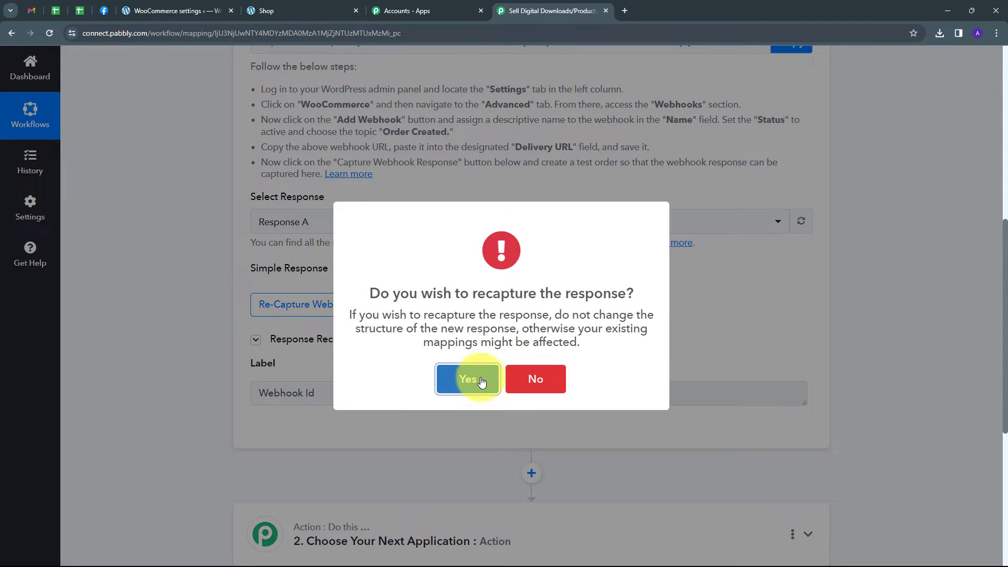
click(471, 377)
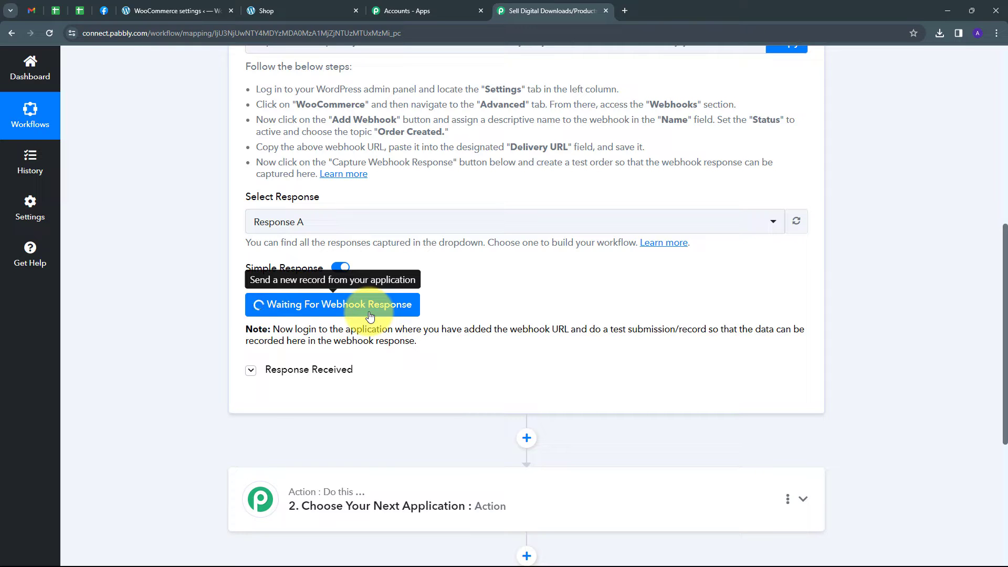
Switch to the WooCommerce shop, add An E-Book on Sustainable Development to the cart, and proceed to checkout
click(295, 7)
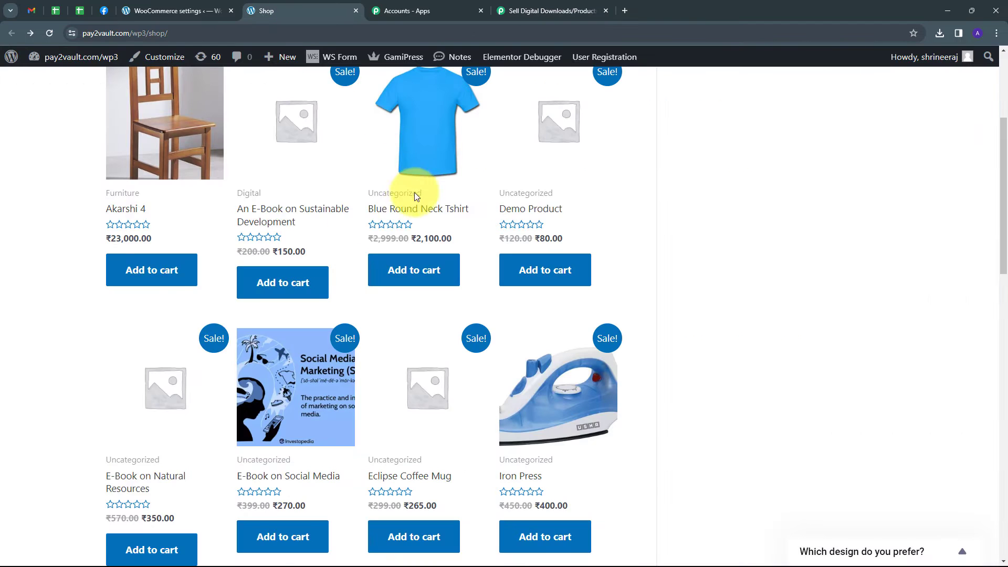
scroll(236, 326, down, 1)
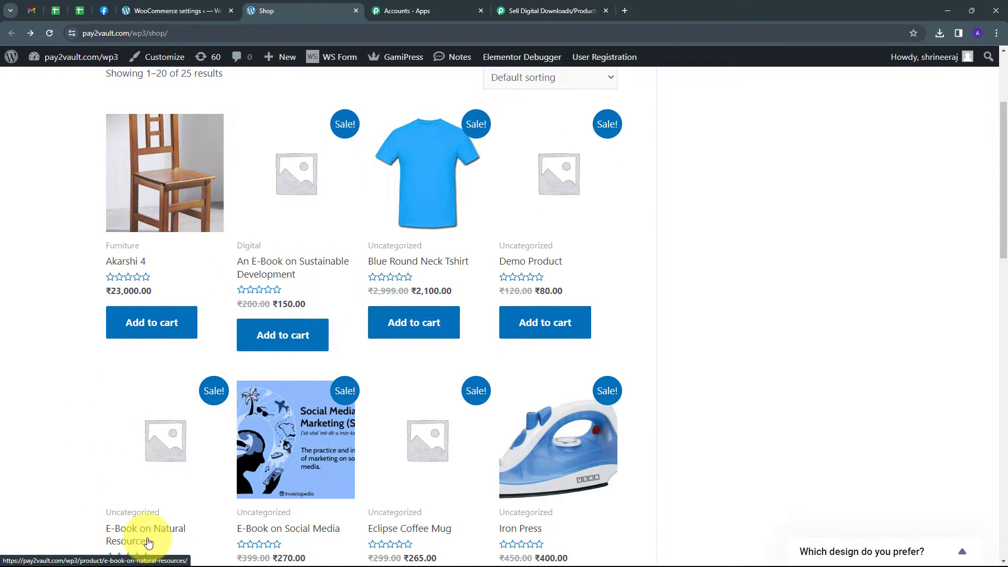
scroll(149, 542, down, 1)
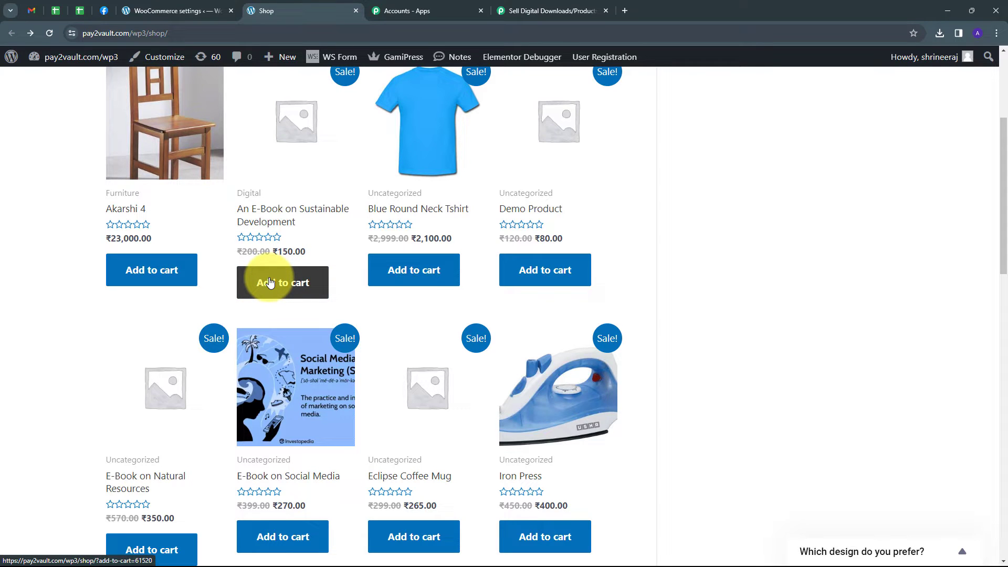
scroll(647, 332, down, 5)
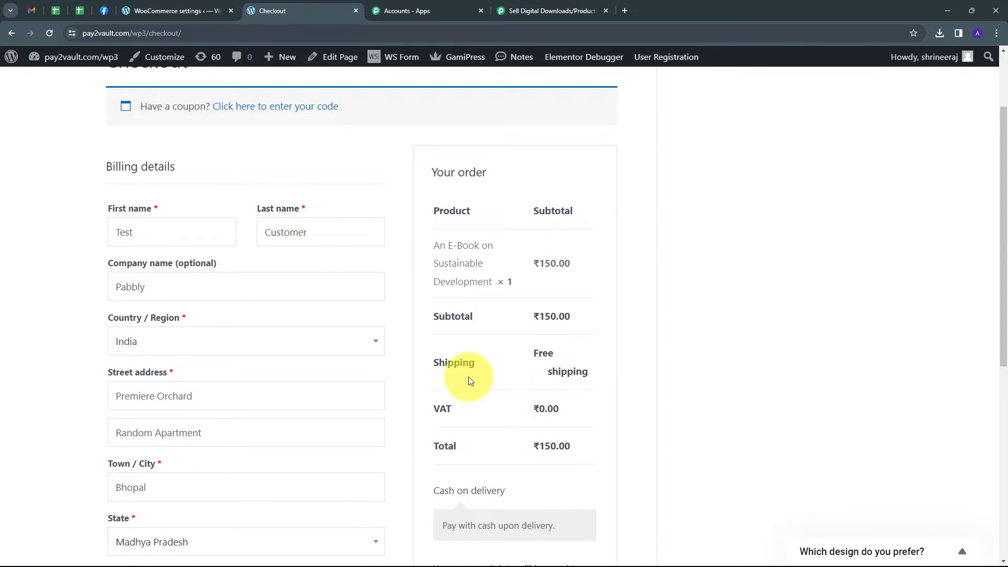
scroll(468, 376, up, 2)
scroll(514, 349, down, 1)
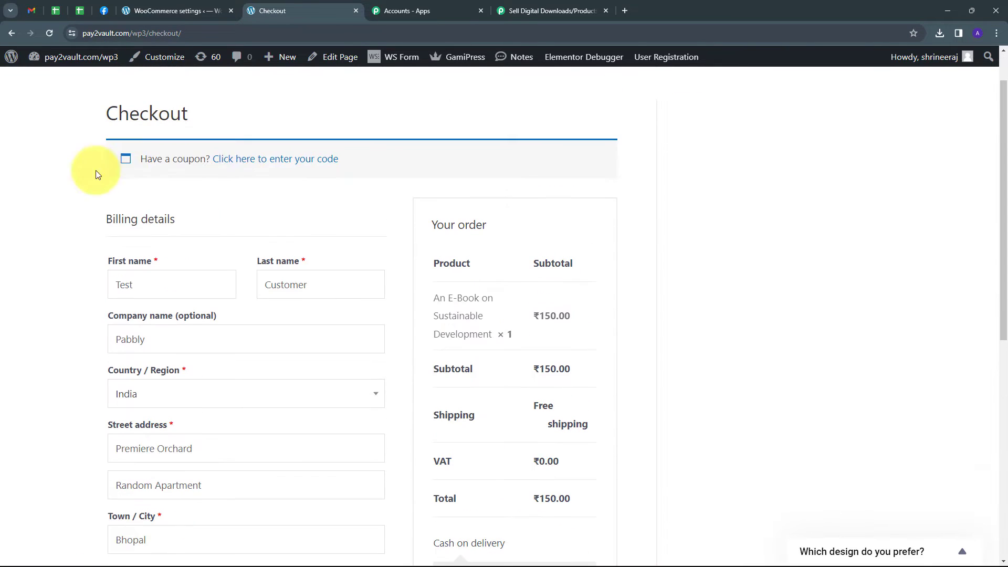
Review the prefilled customer name, company, country and street address in the checkout's billing details
scroll(368, 231, down, 1)
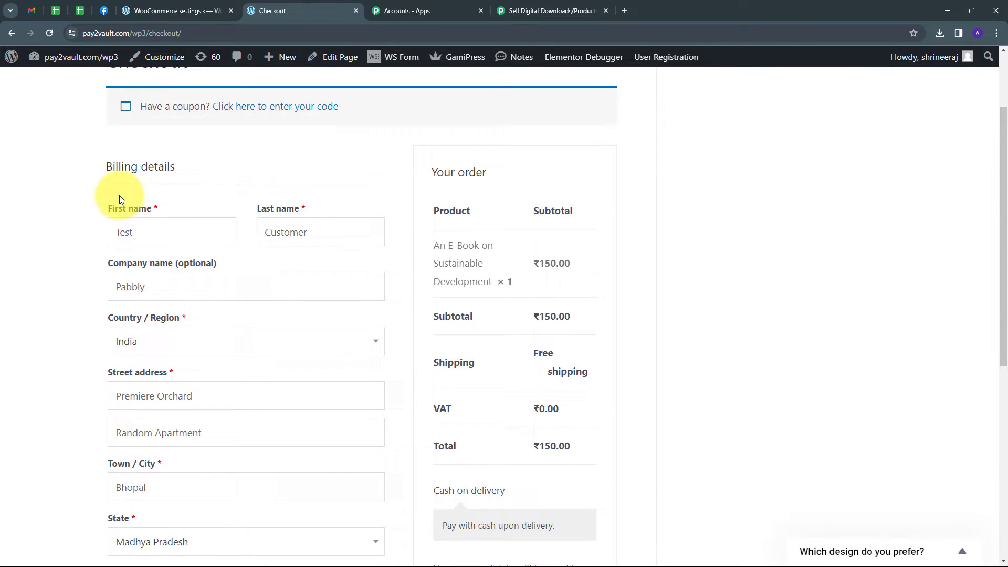
double_click(158, 230)
double_click(298, 231)
scroll(190, 232, down, 1)
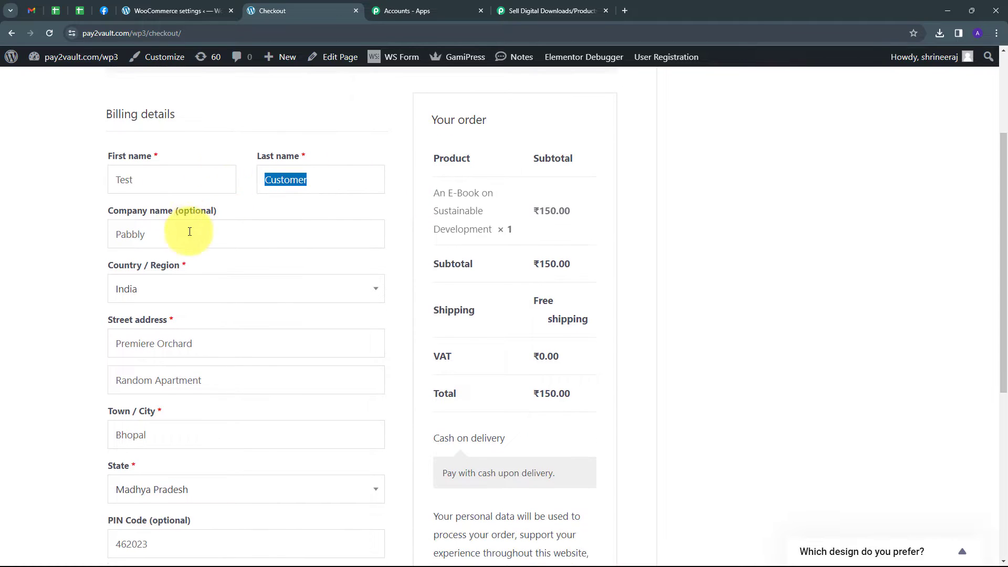
double_click(125, 234)
scroll(121, 180, down, 2)
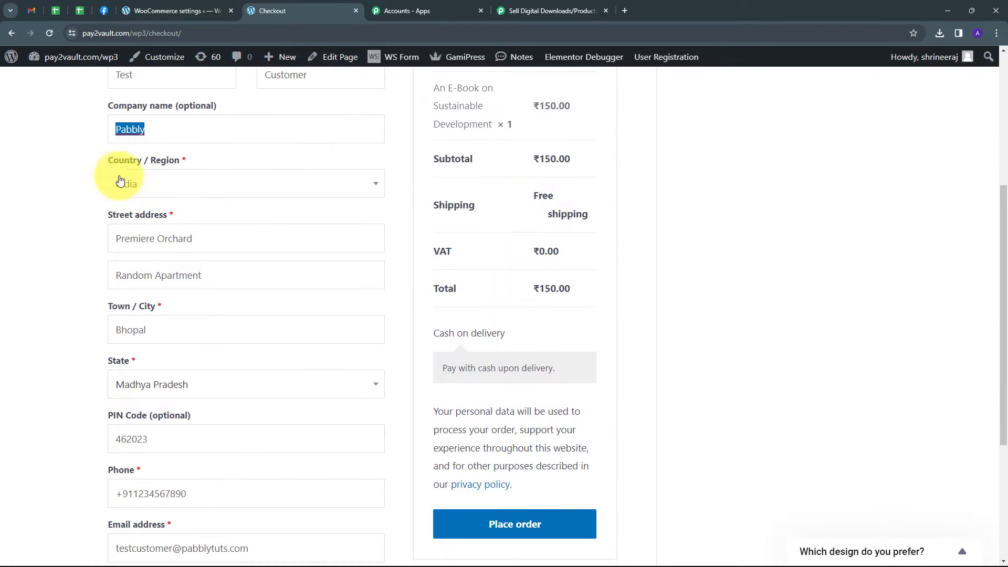
click(165, 190)
click(63, 193)
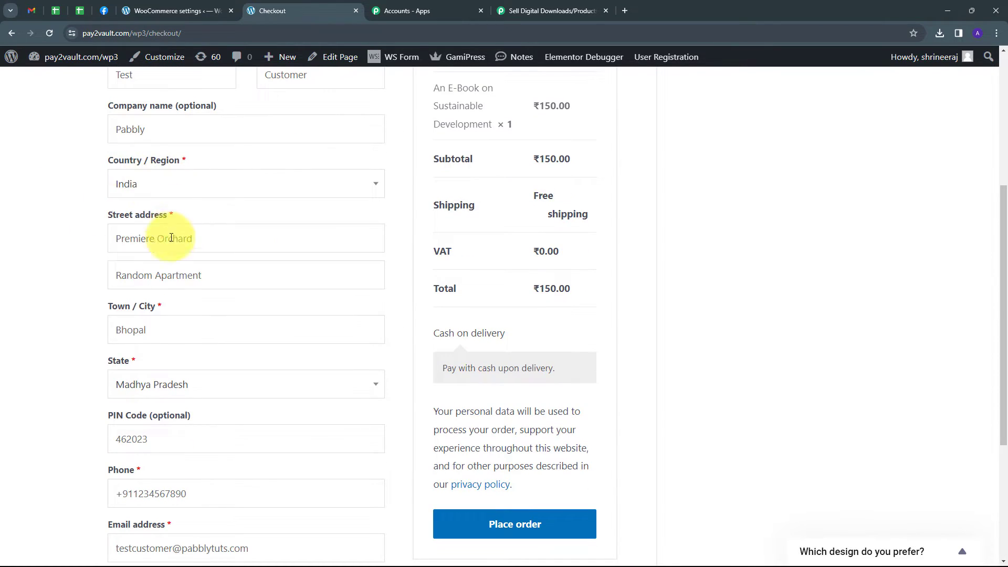
scroll(229, 280, down, 1)
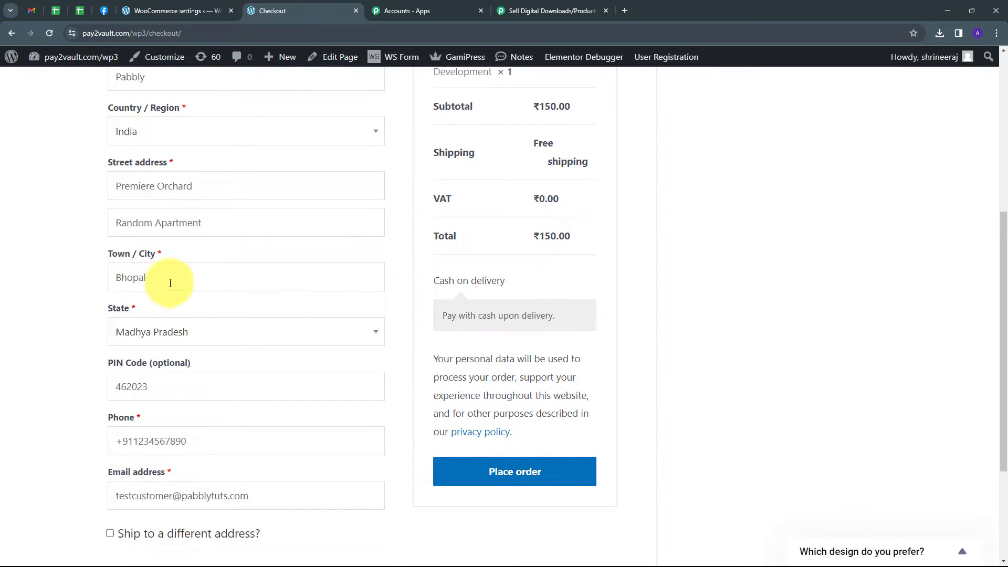
Check the prefilled city, postal code and phone number, and place the cash-on-delivery test order
double_click(170, 283)
scroll(216, 330, down, 1)
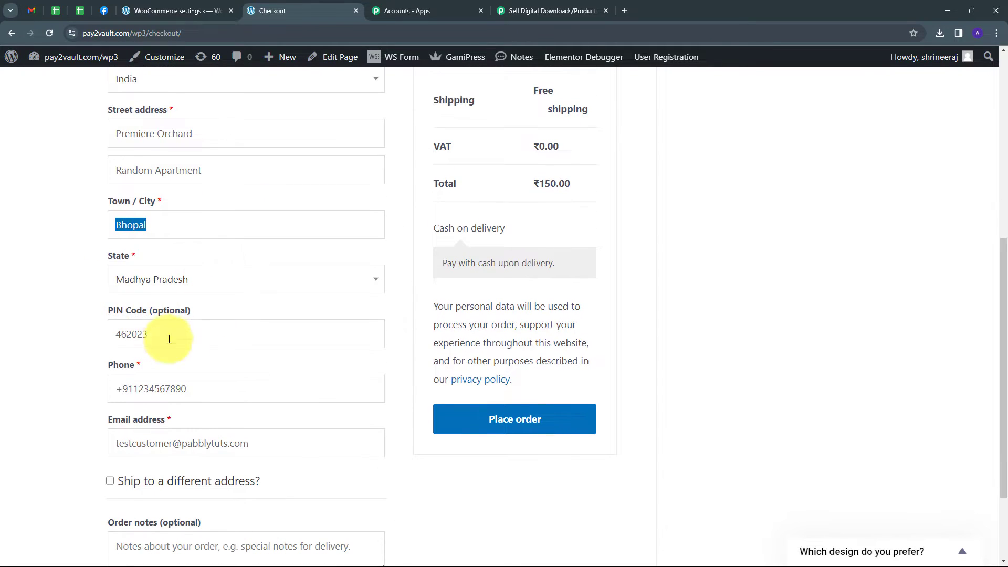
drag(180, 334, 117, 336)
scroll(185, 356, down, 1)
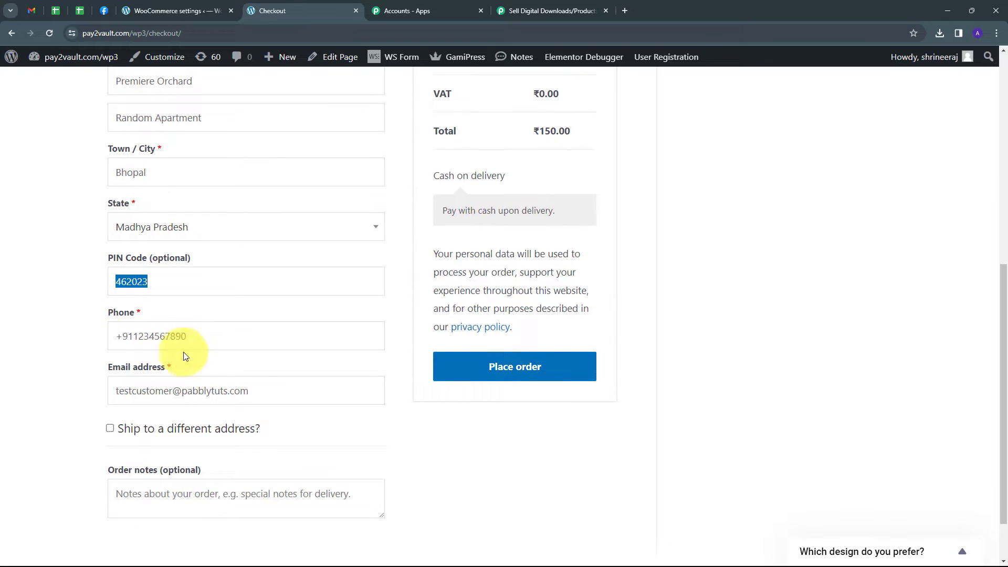
drag(200, 337, 59, 344)
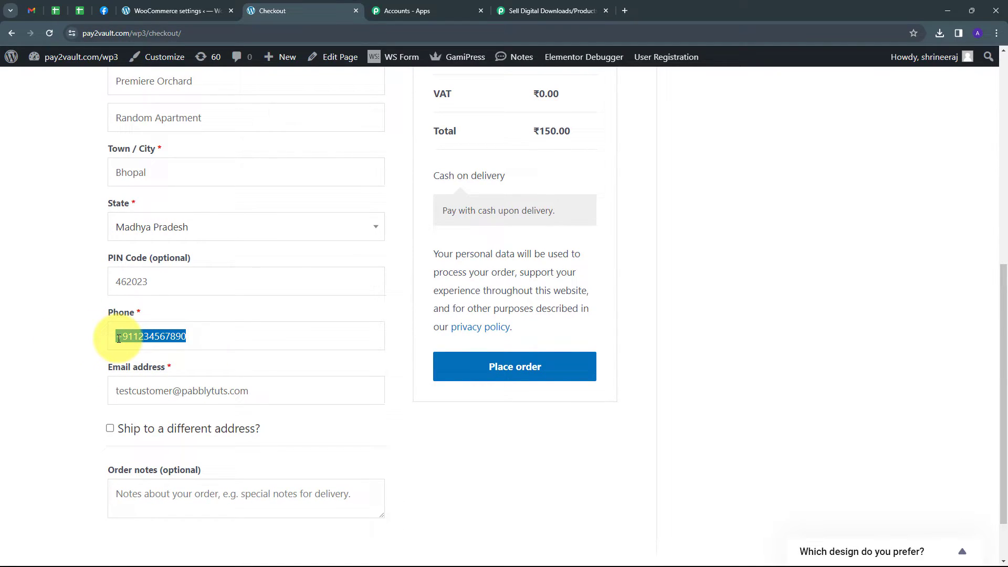
click(104, 303)
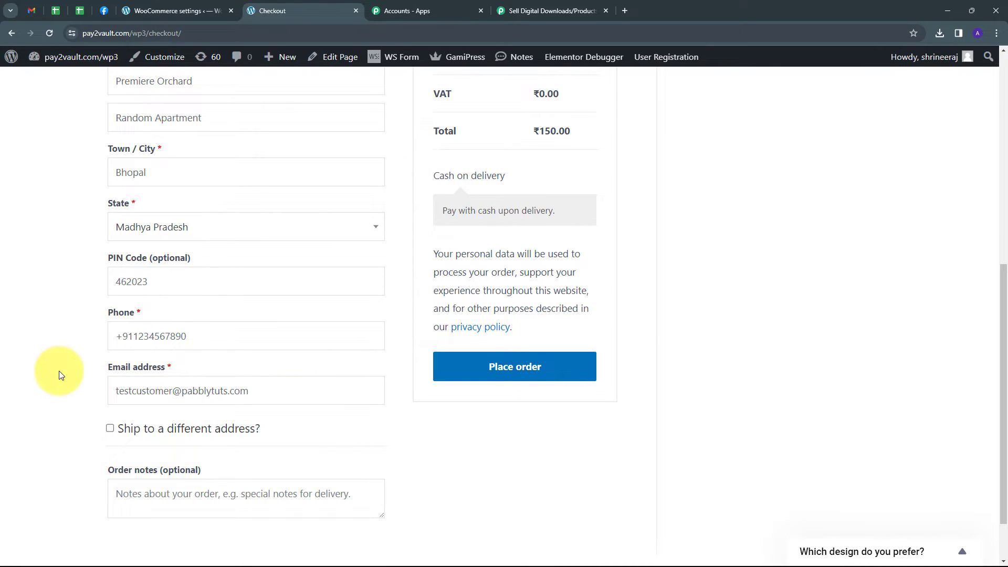
click(510, 373)
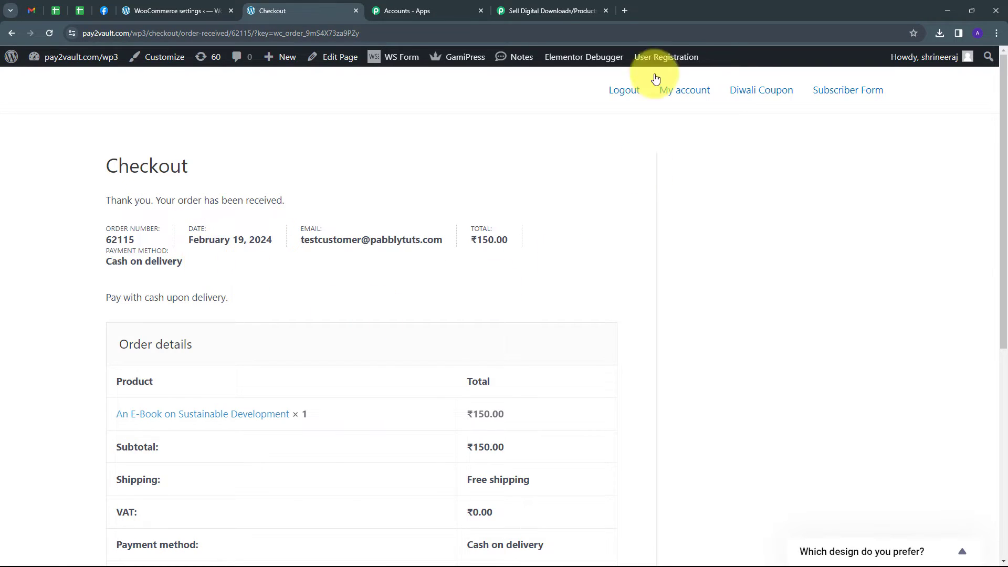
Switch to the Pabbly Connect workflow and check the order total in the trigger's newly captured response
click(534, 10)
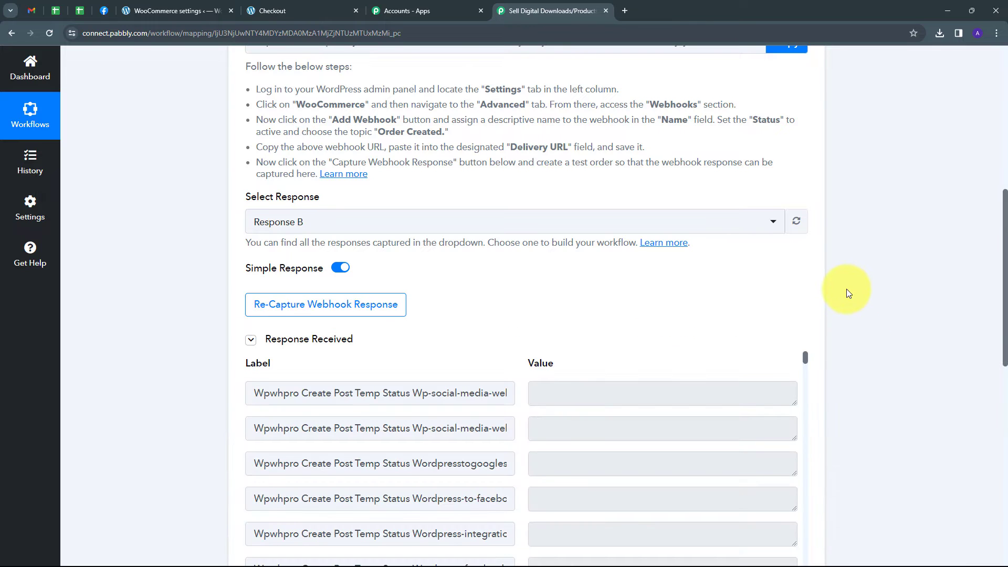
scroll(847, 288, down, 3)
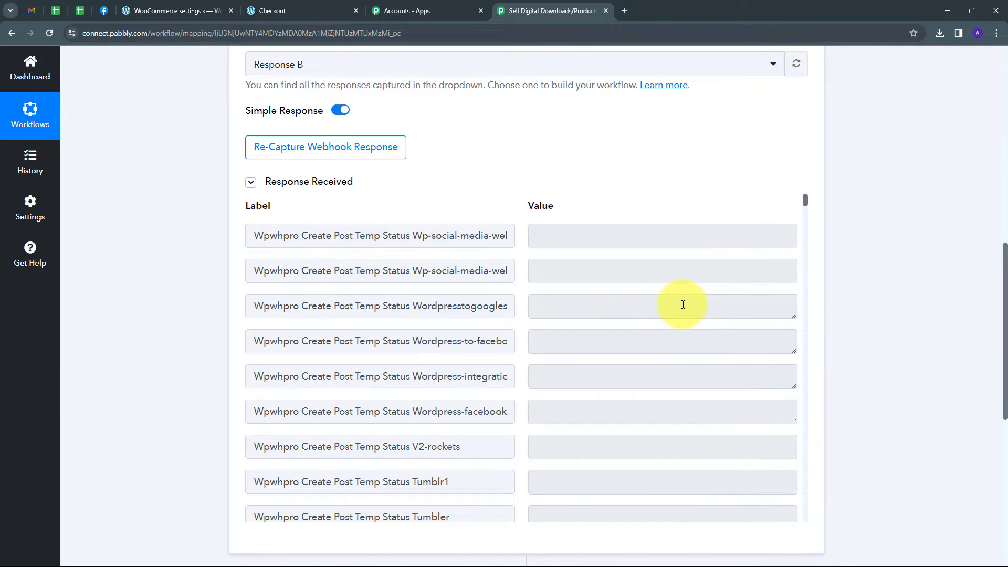
scroll(683, 304, down, 15)
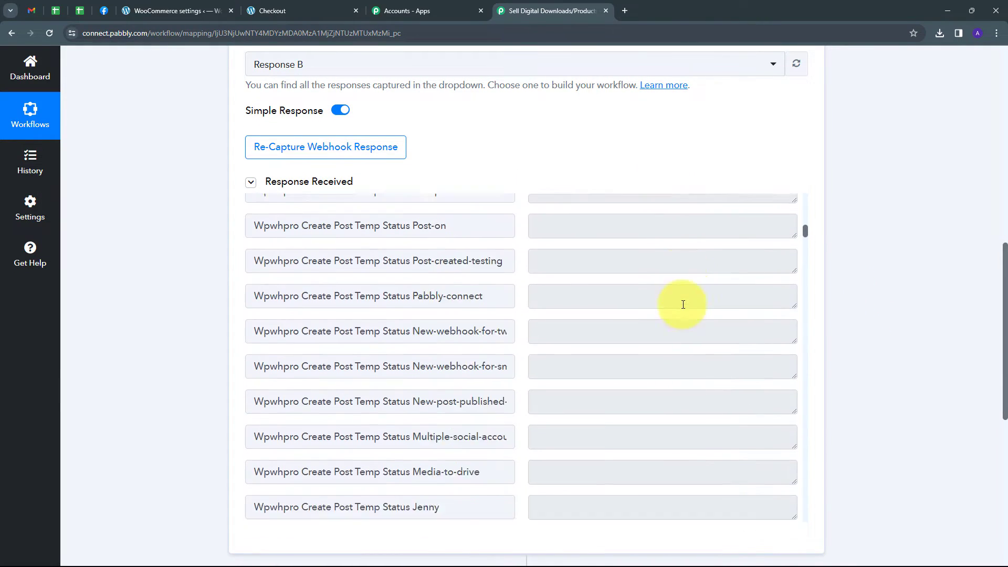
scroll(683, 305, down, 15)
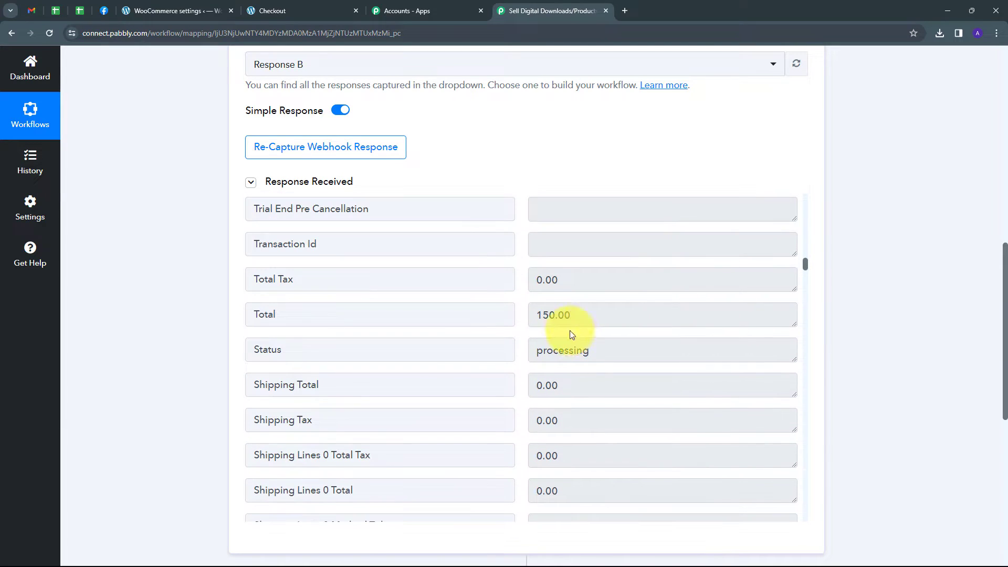
drag(587, 317, 428, 332)
scroll(544, 316, down, 1)
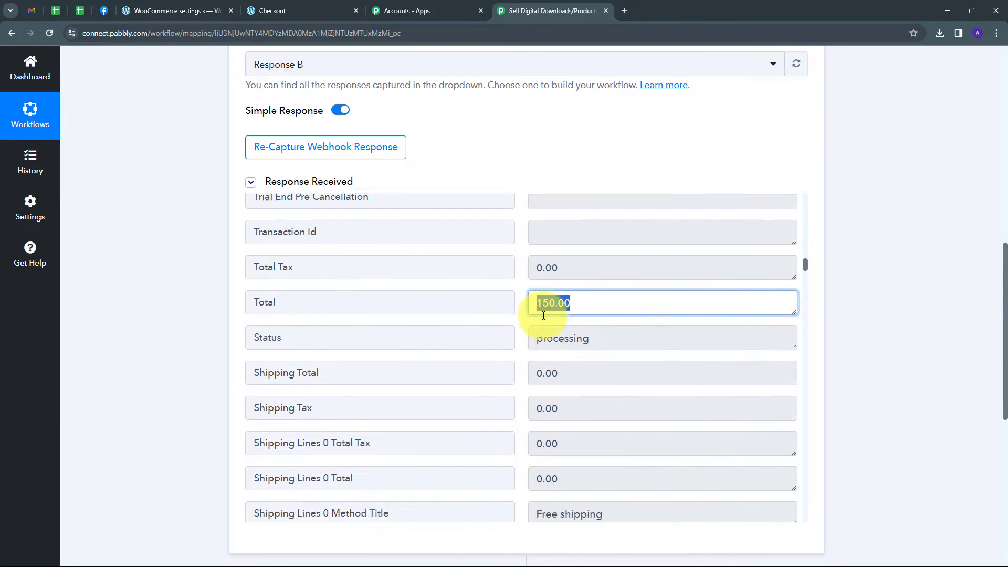
Check the shipping postcode, first name and last name in the captured order response
scroll(543, 315, down, 5)
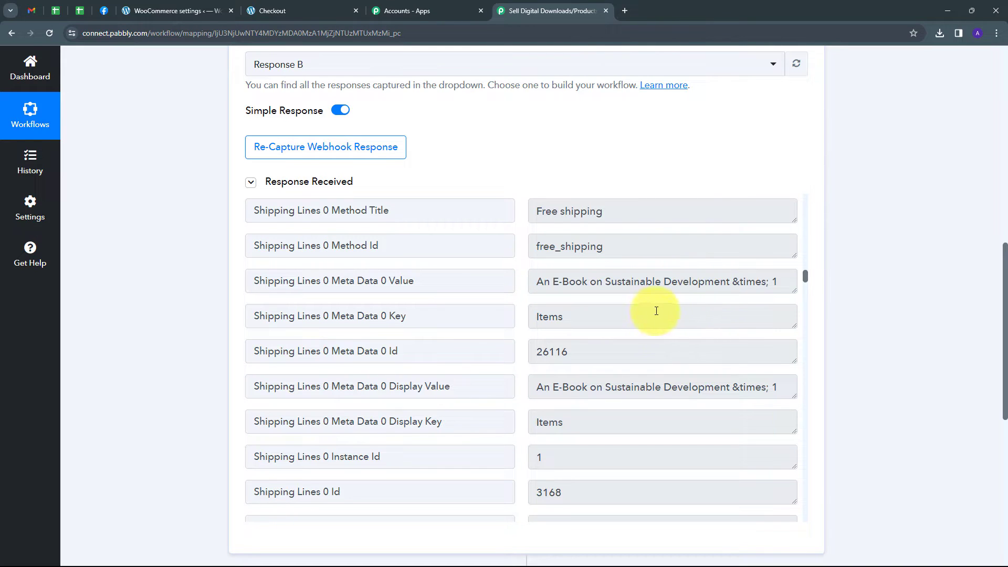
scroll(657, 311, down, 4)
double_click(590, 349)
scroll(682, 371, down, 2)
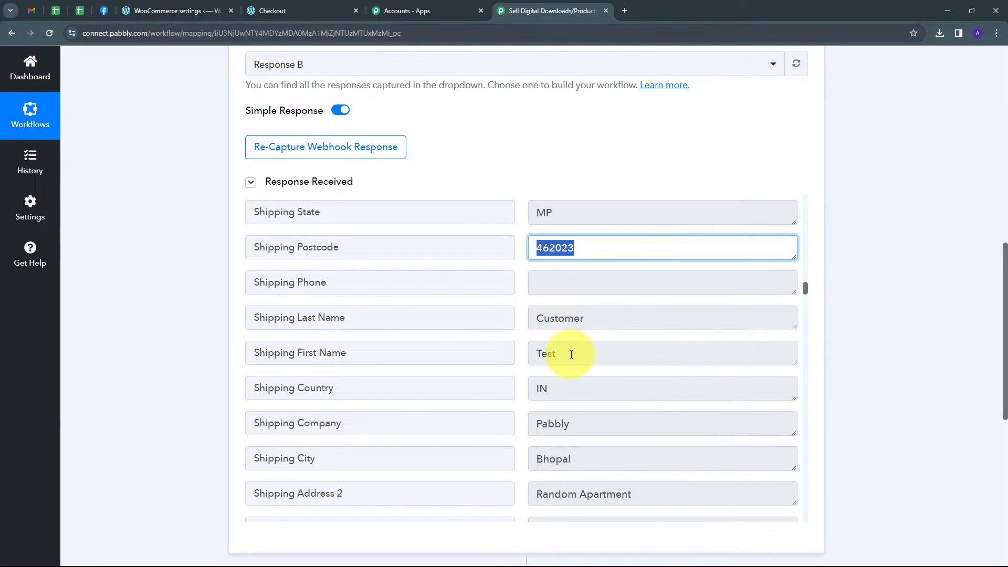
double_click(549, 354)
double_click(565, 318)
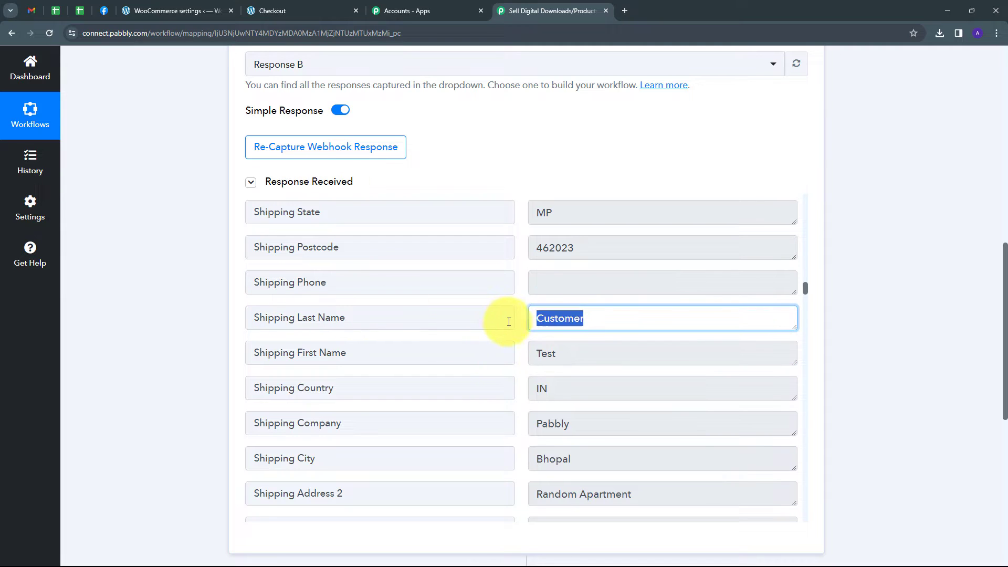
Check the shipping country, company and city in the captured order response
scroll(650, 353, down, 1)
double_click(540, 336)
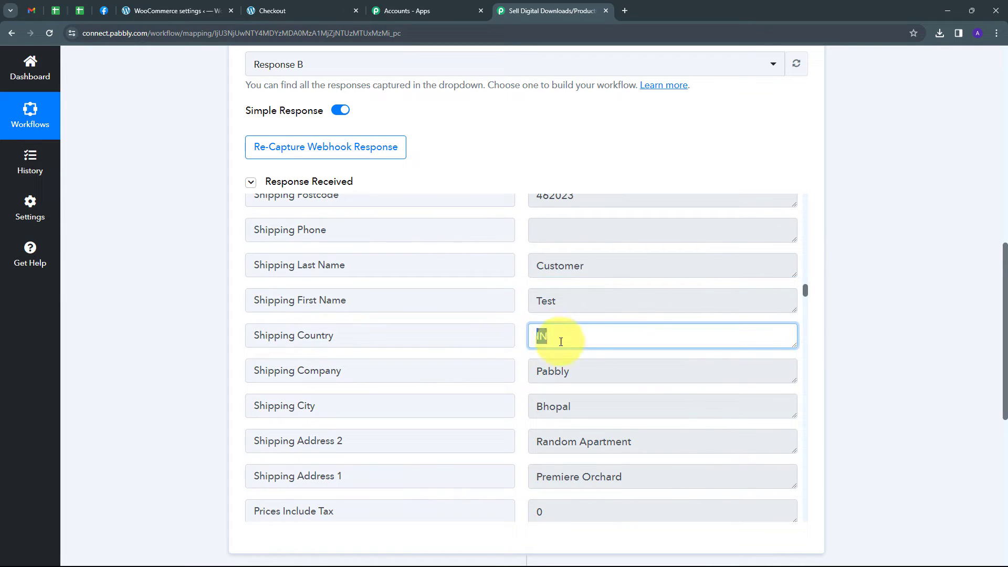
double_click(610, 370)
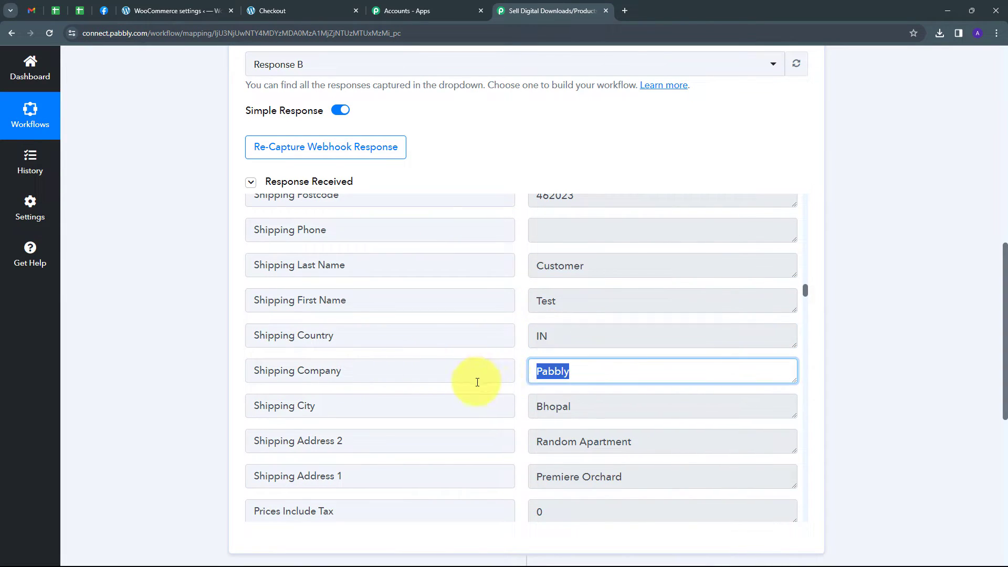
scroll(603, 378, down, 1)
double_click(584, 354)
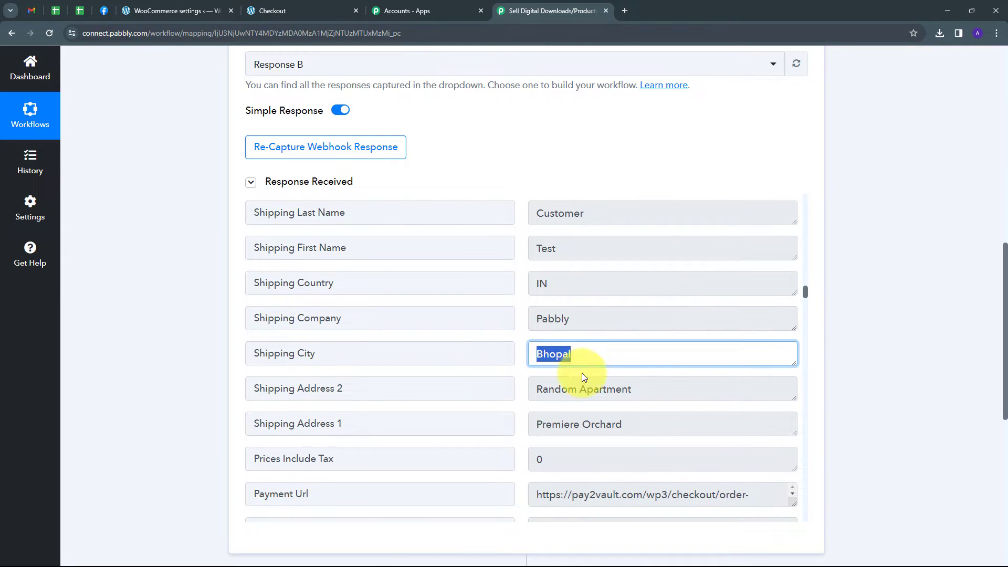
Check the billing email and billing phone number in the captured order response
scroll(619, 374, down, 1)
scroll(627, 370, down, 2)
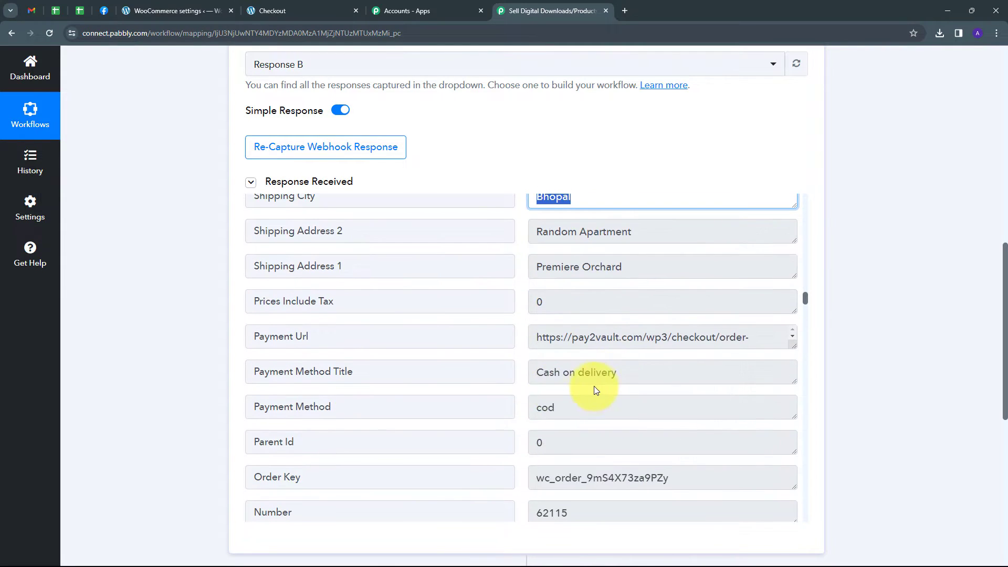
scroll(596, 390, down, 5)
double_click(698, 337)
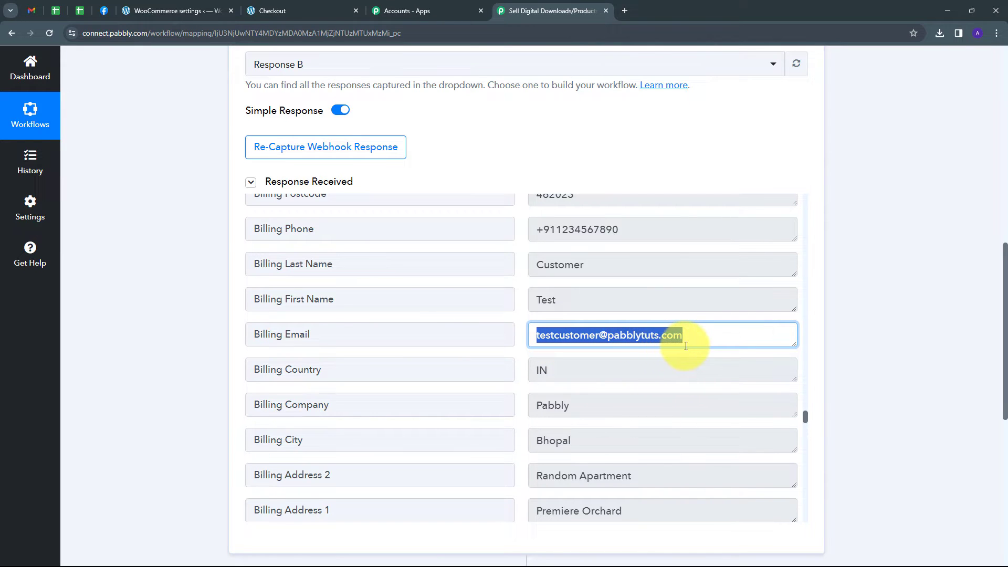
scroll(412, 310, up, 1)
drag(619, 283, 543, 286)
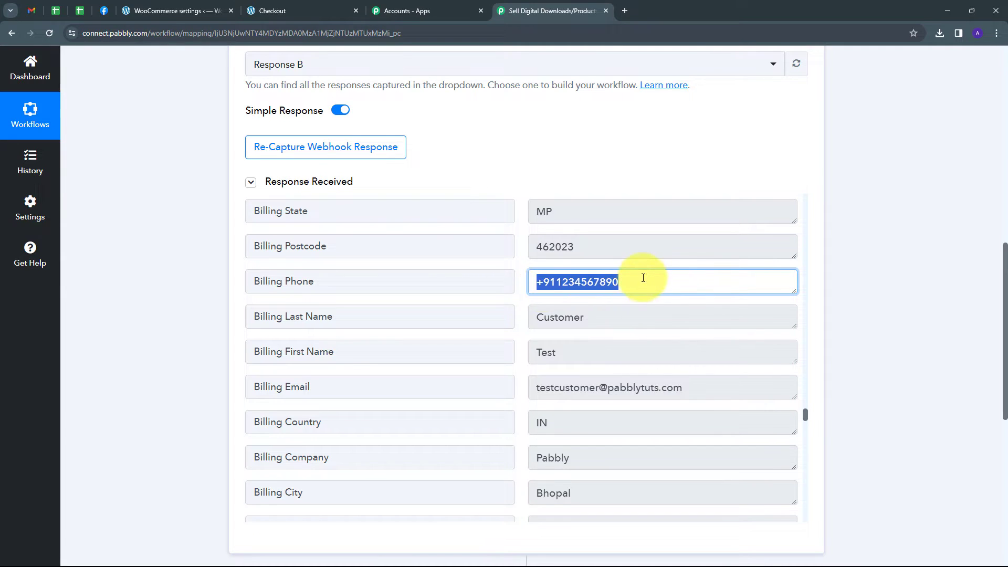
drag(638, 280, 518, 297)
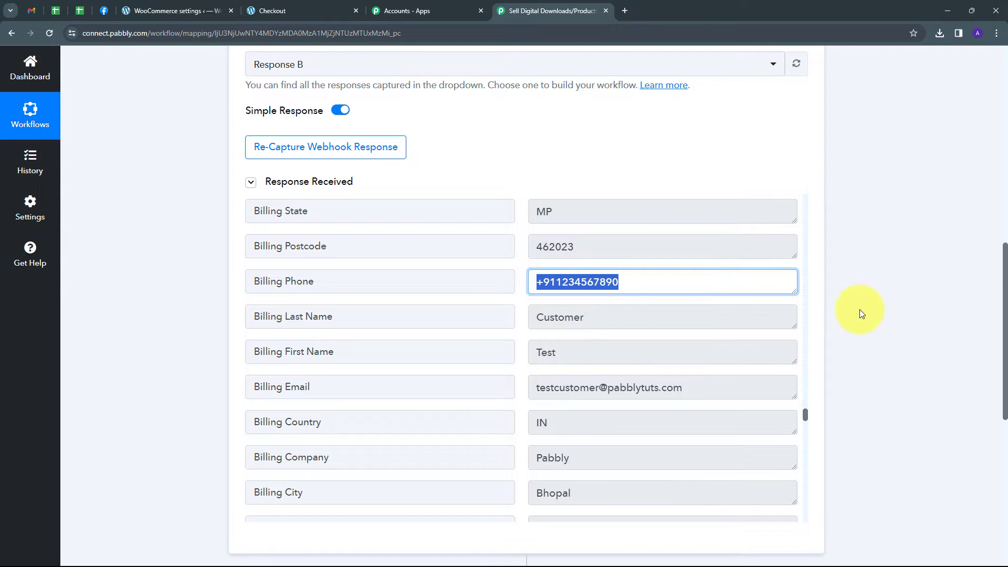
Find the Line Items 0 Name field in the captured response and check the ordered product's name
scroll(859, 310, down, 2)
scroll(862, 313, down, 1)
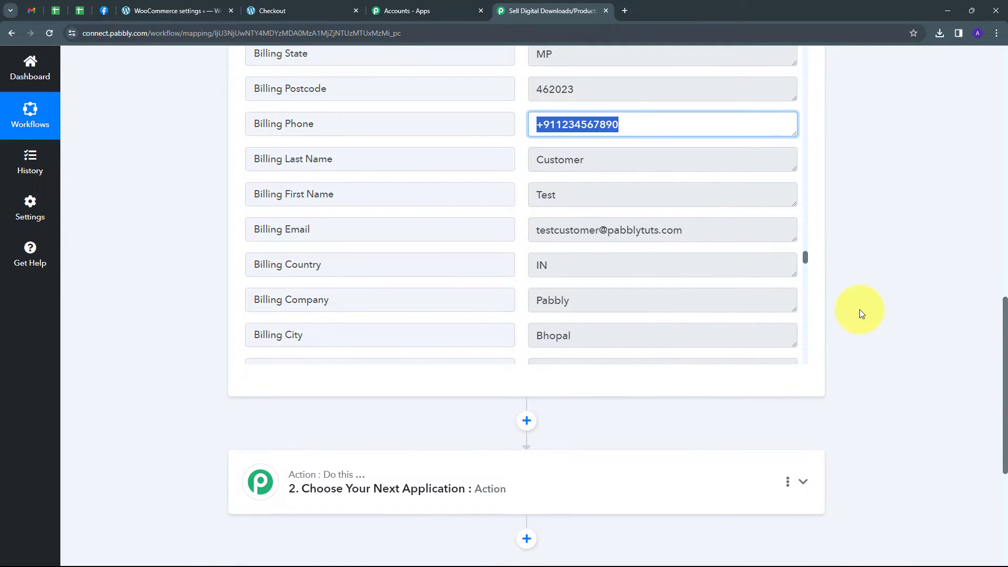
scroll(659, 263, up, 20)
scroll(660, 263, down, 4)
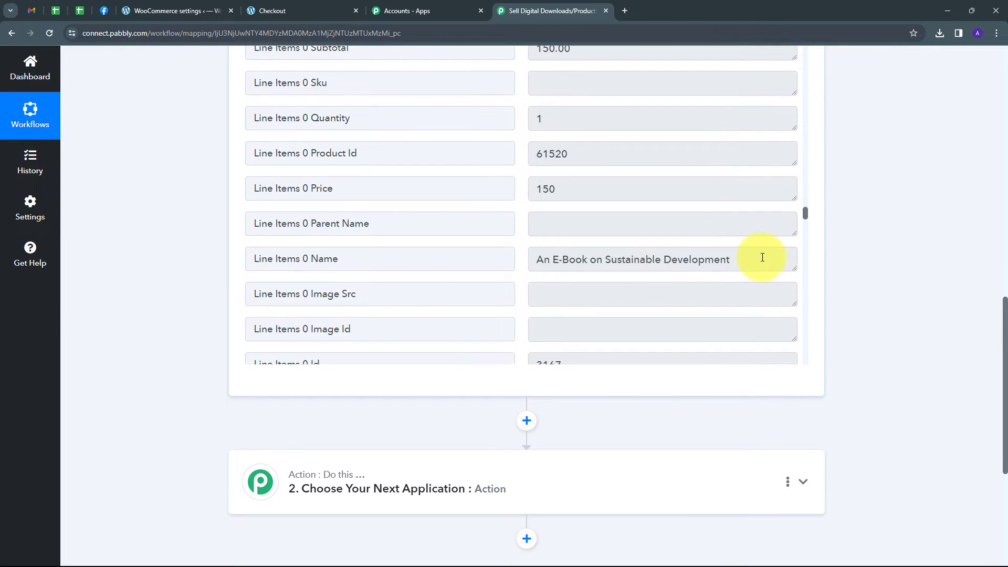
click(698, 259)
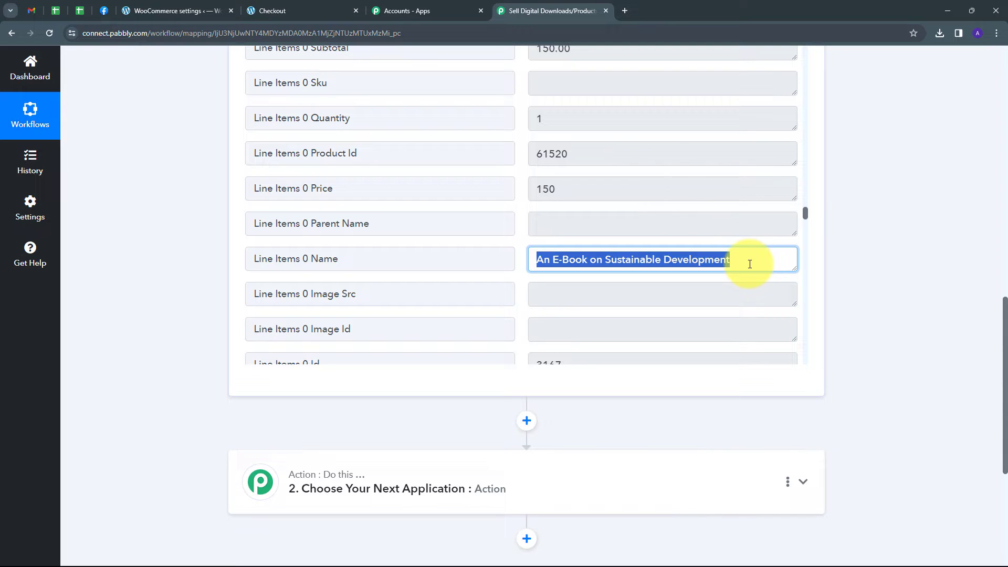
drag(750, 264, 537, 277)
key(ctrl+c)
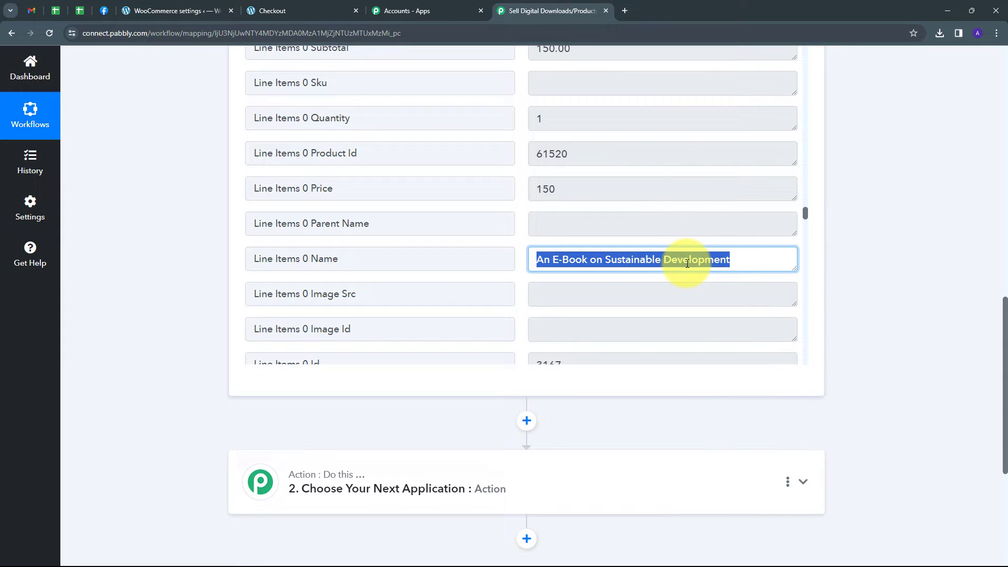
click(522, 276)
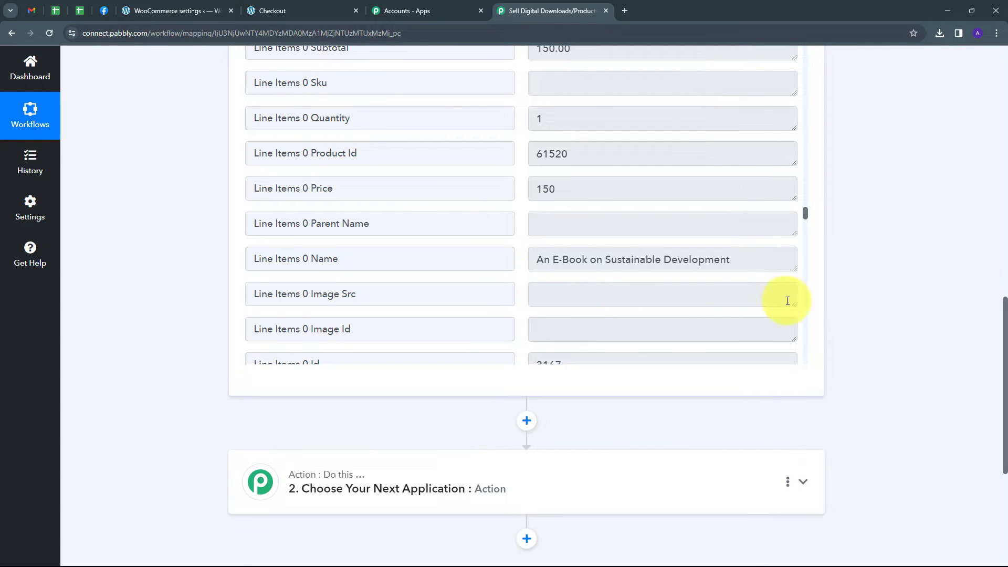
Set the workflow's second step to Router by Pabbly with the Conditionally Run action event and connect it
scroll(875, 288, down, 2)
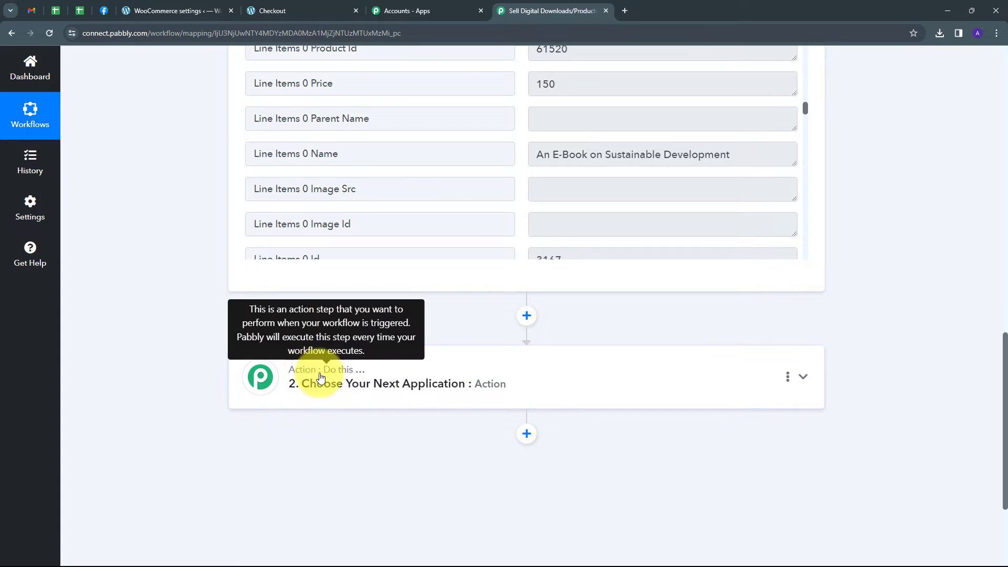
click(717, 377)
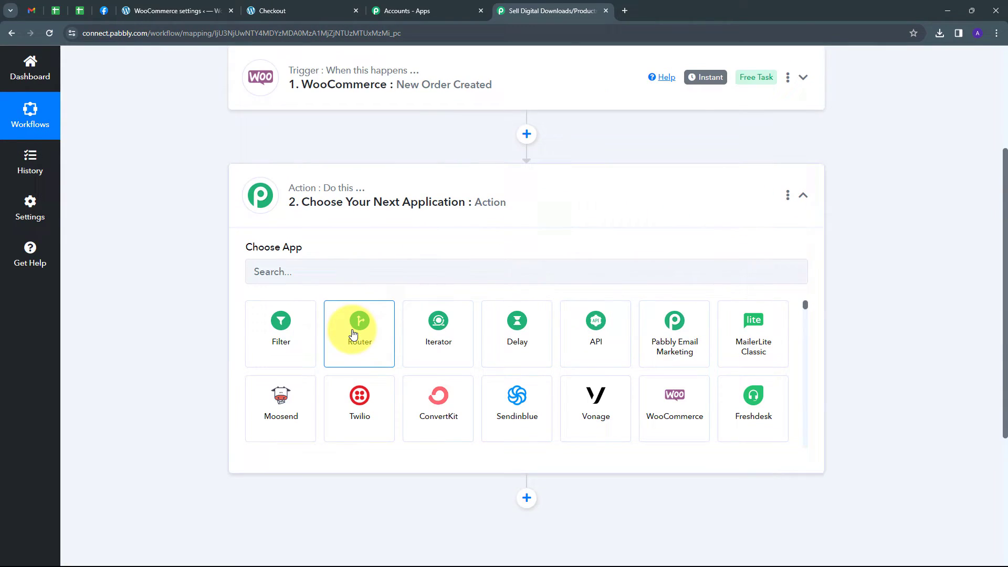
click(383, 334)
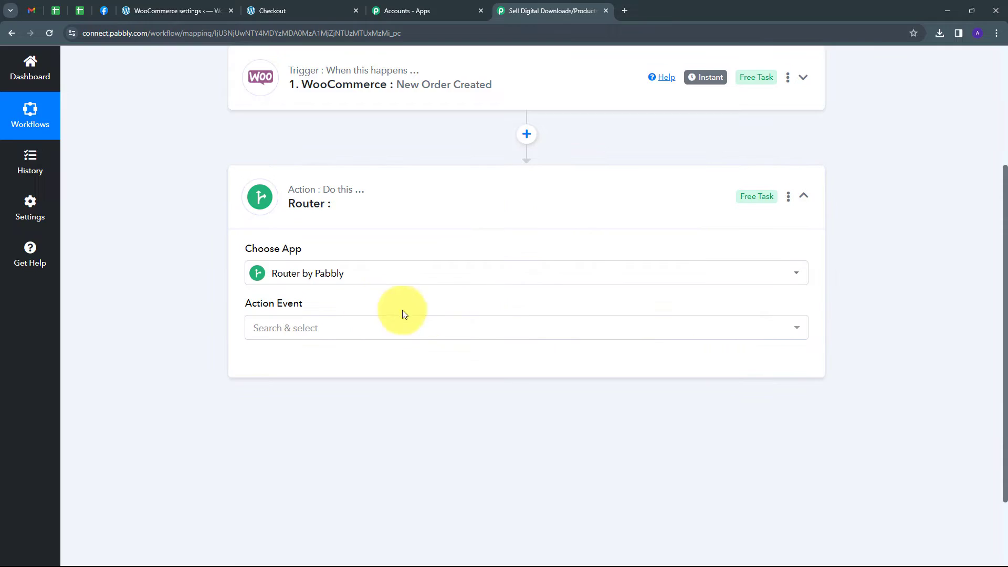
click(525, 329)
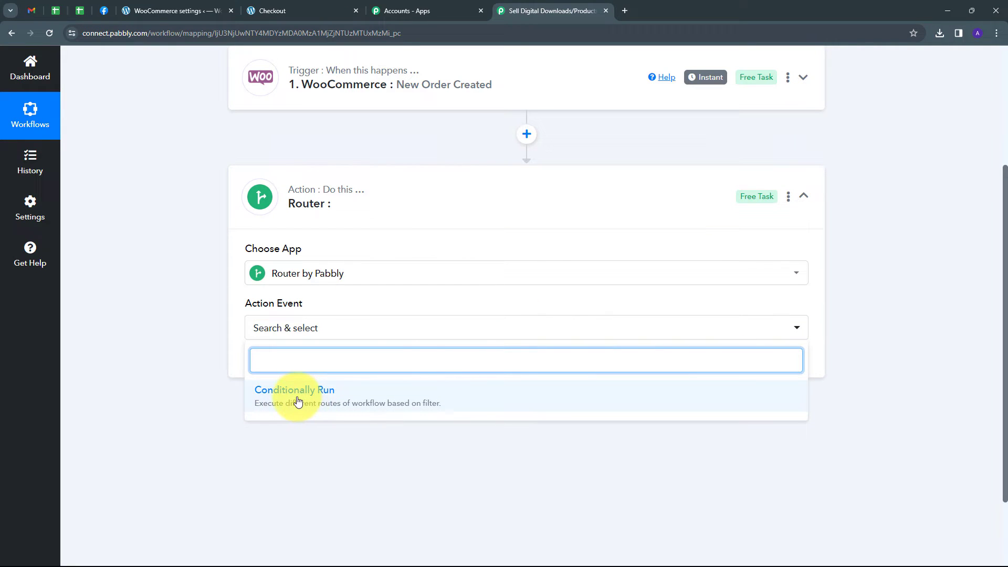
click(298, 401)
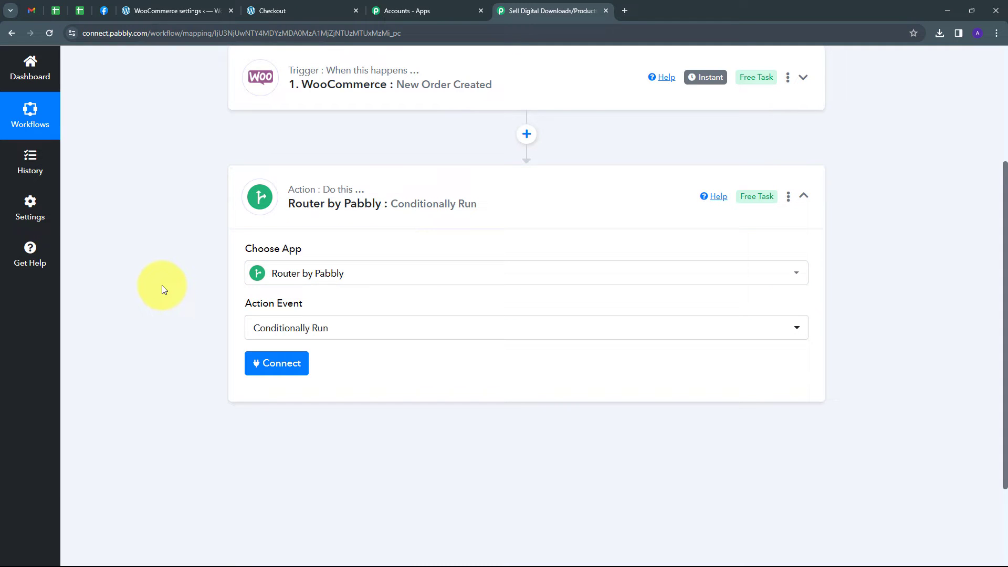
click(276, 368)
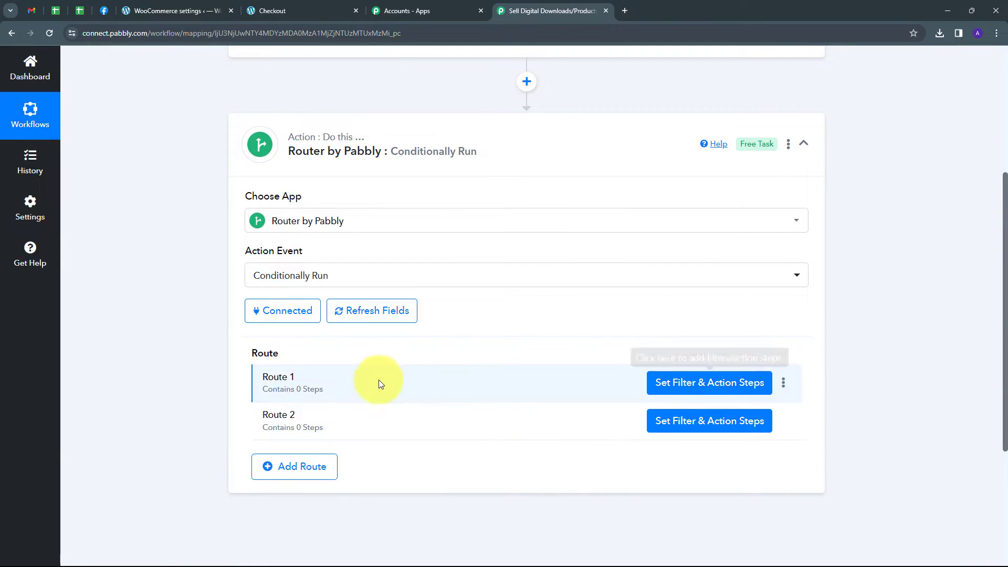
Rename the router's Route 1 as An E-Book on Sustainable Development
click(784, 383)
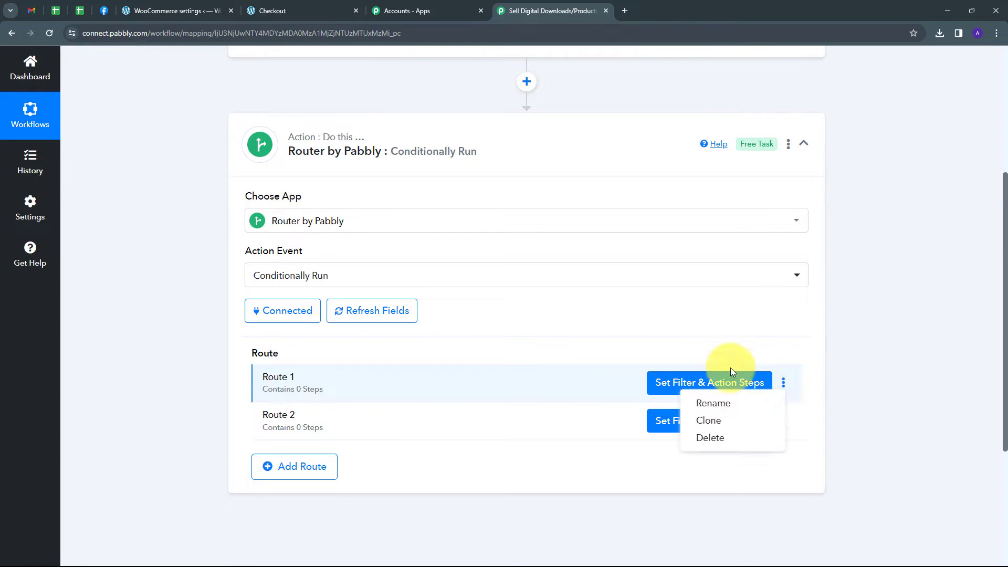
click(712, 406)
drag(416, 314, 287, 317)
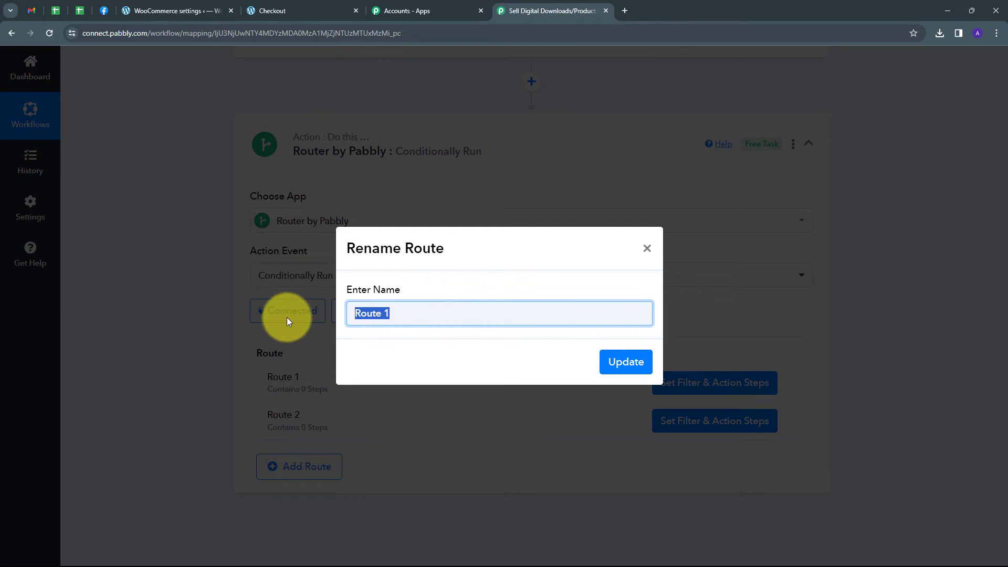
key(BackSpace)
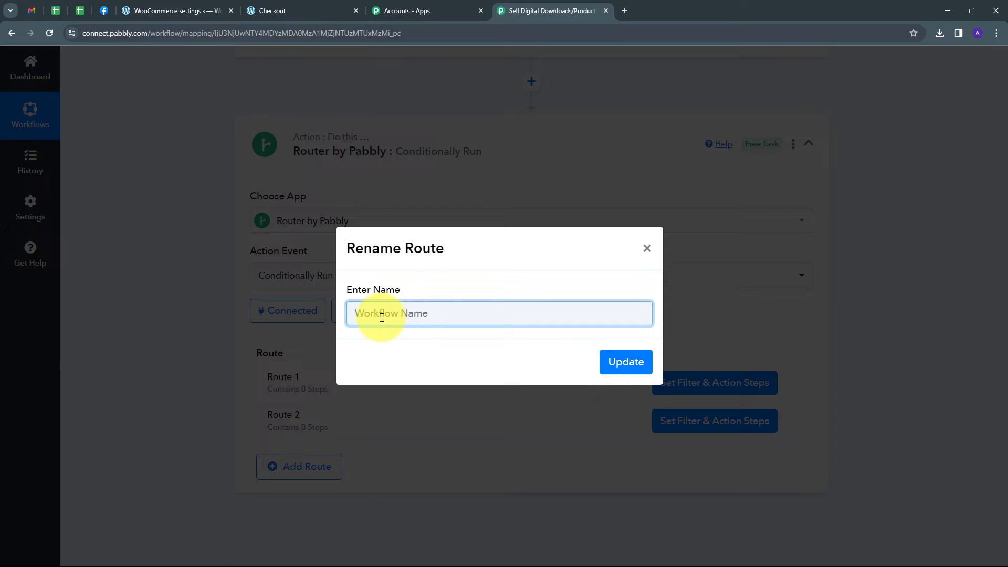
key(ctrl+v)
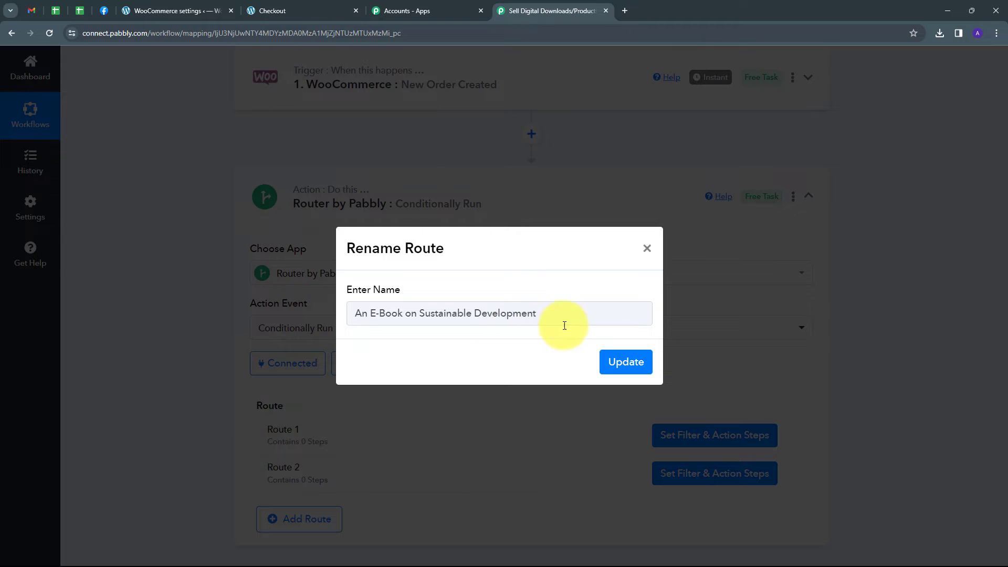
click(626, 362)
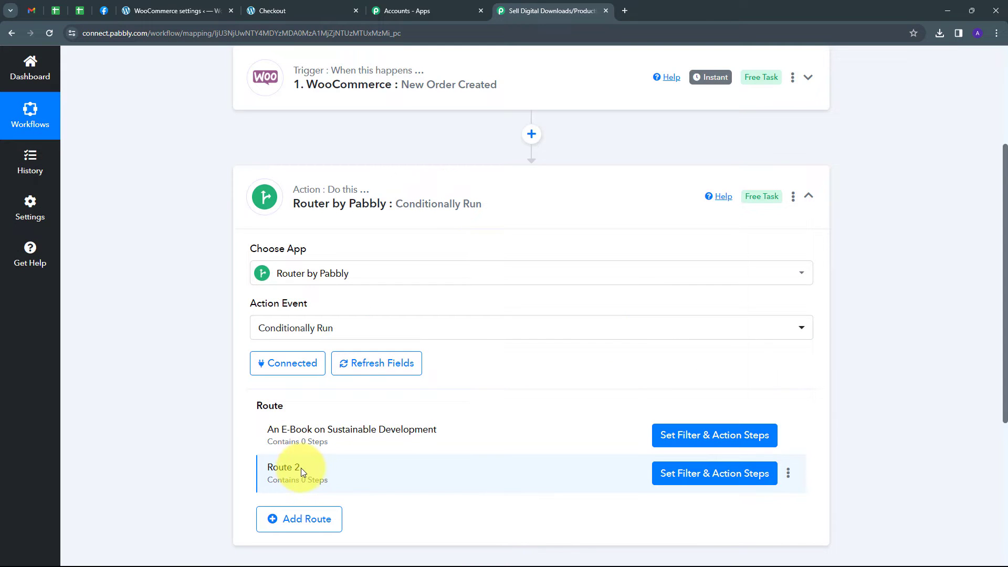
Rename the router's Route 2 as E-Book on Natural Resources
click(789, 475)
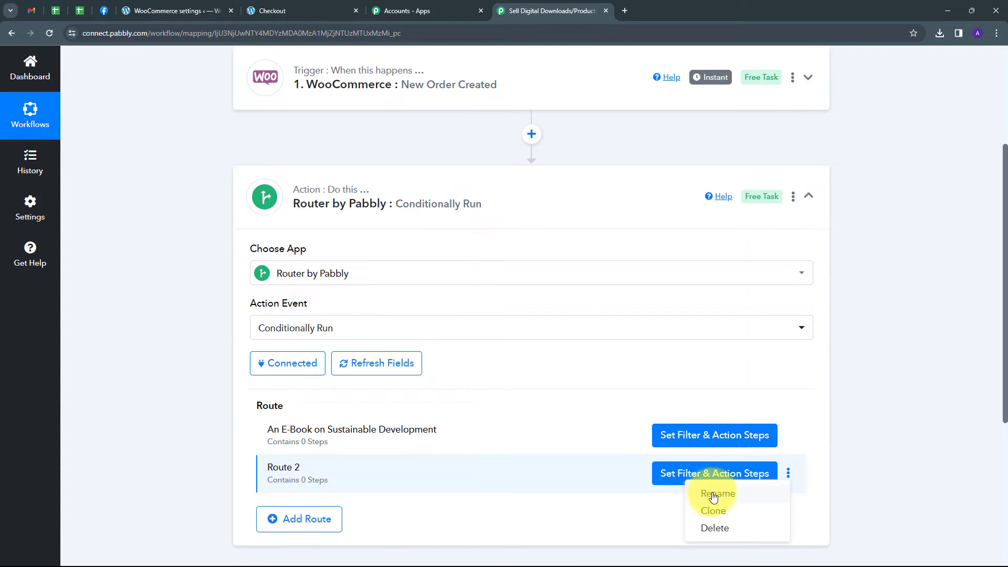
click(717, 491)
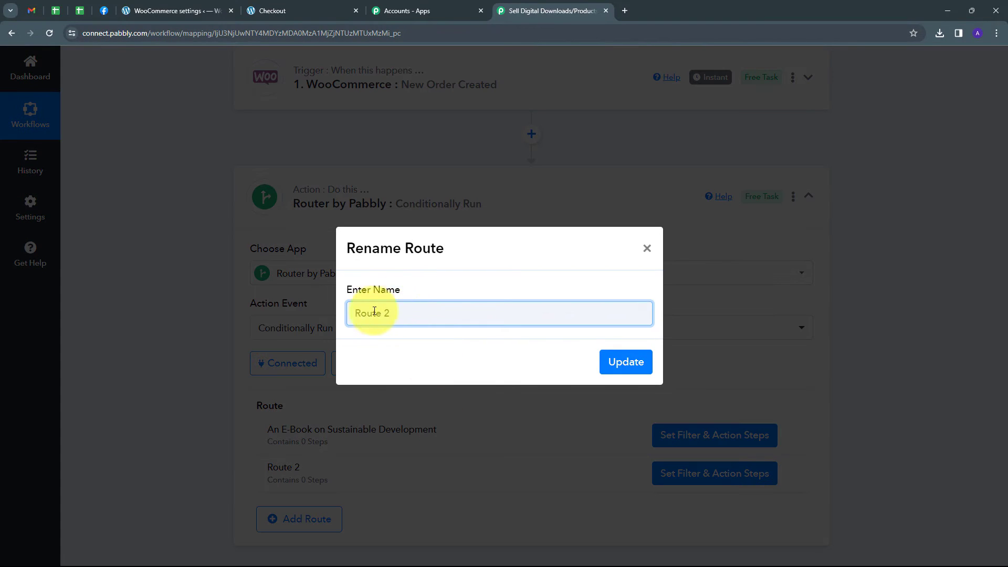
triple_click(397, 317)
key(BackSpace)
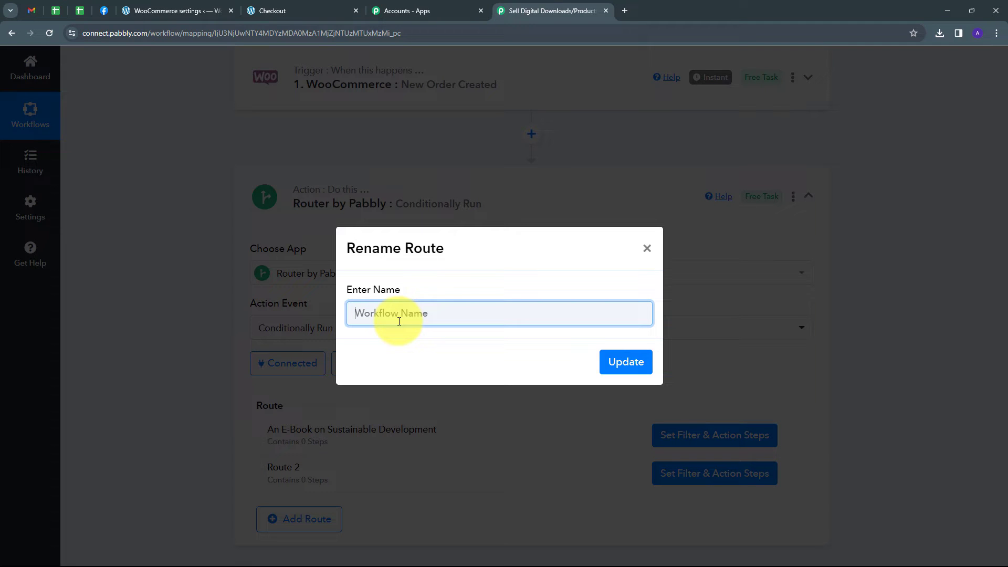
text(E-Book on Natural Resources)
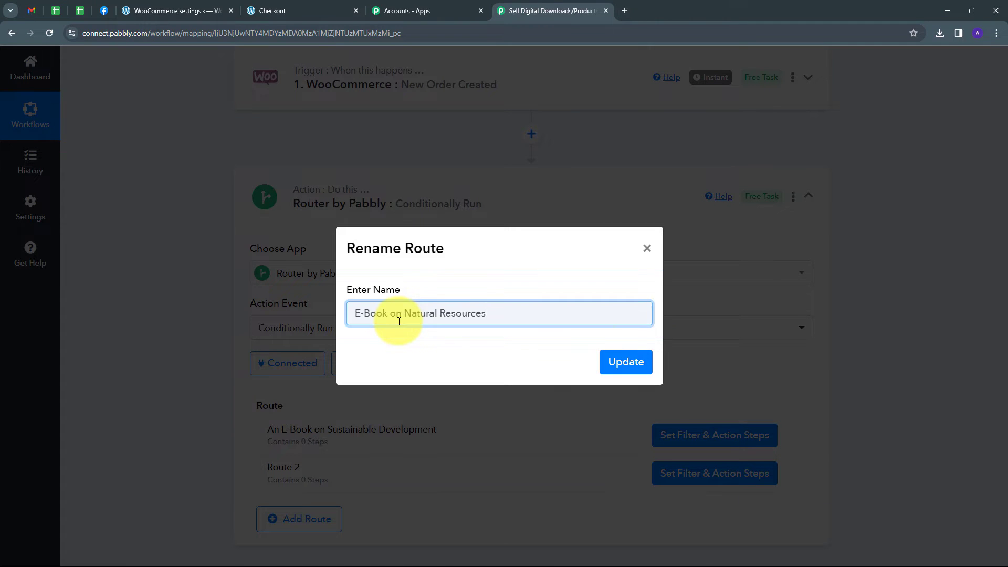
click(625, 361)
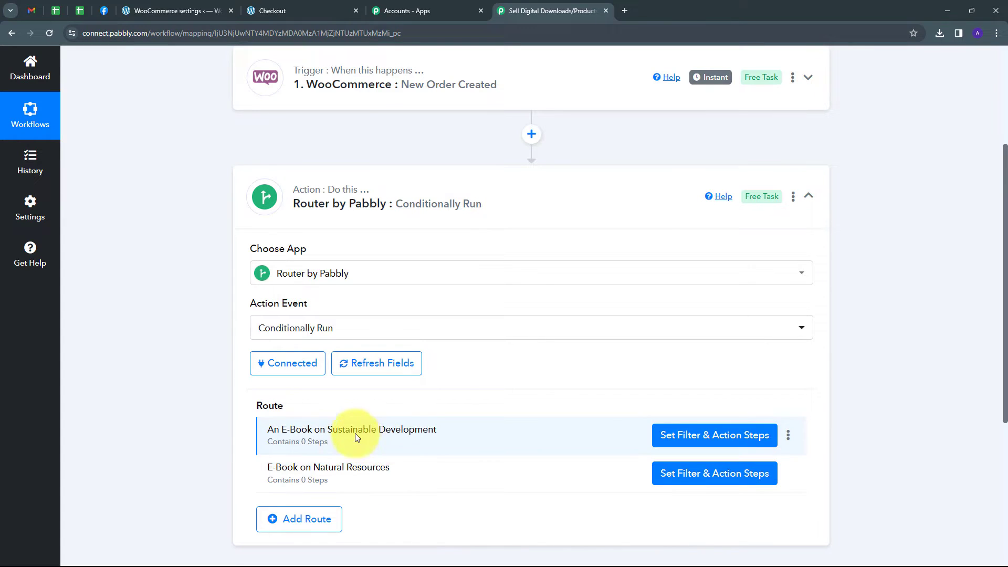
Set the Sustainable Development route's filter so Line Items 0 Name is Equal to An E-Book on Sustainable Development
click(715, 440)
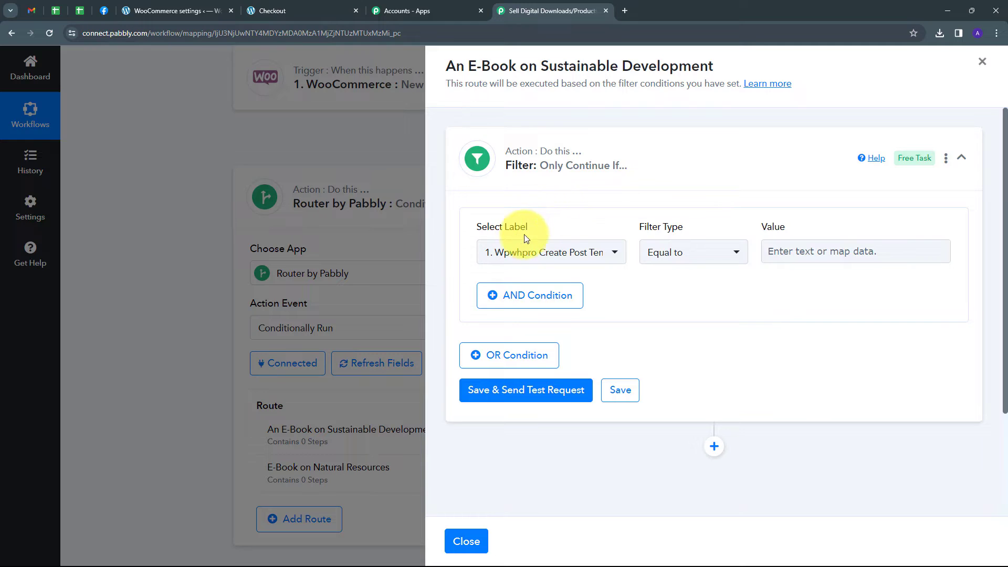
click(602, 251)
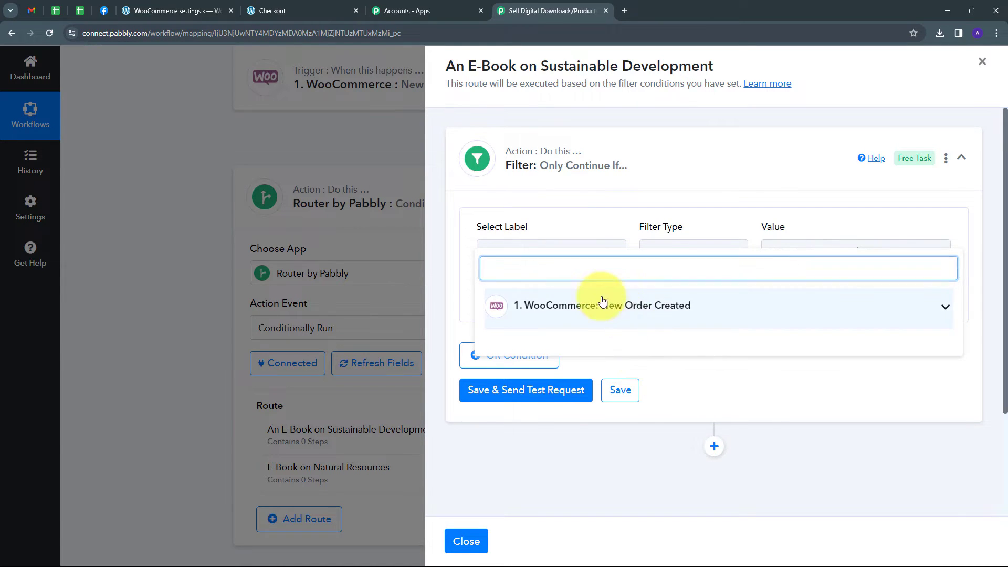
text(line)
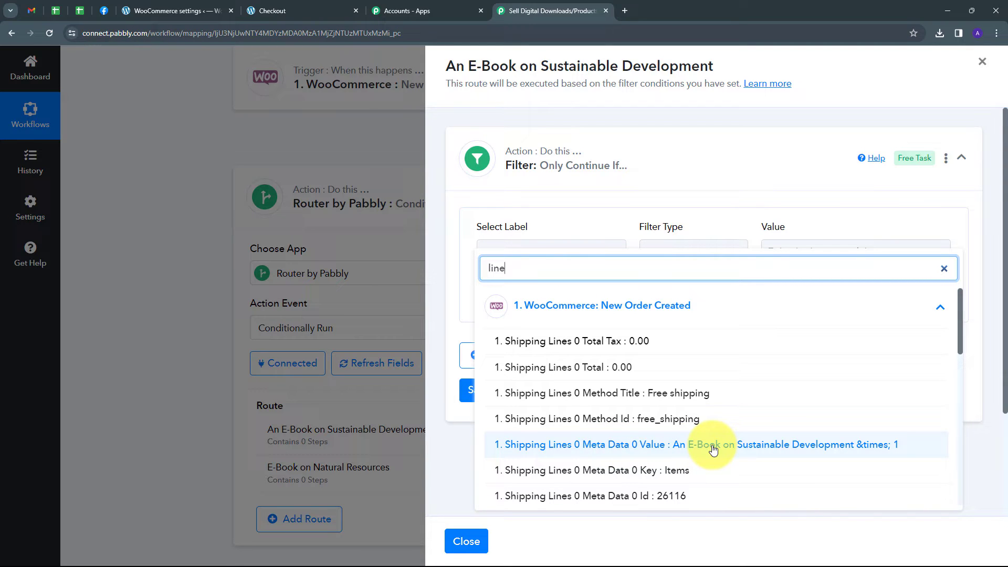
click(713, 446)
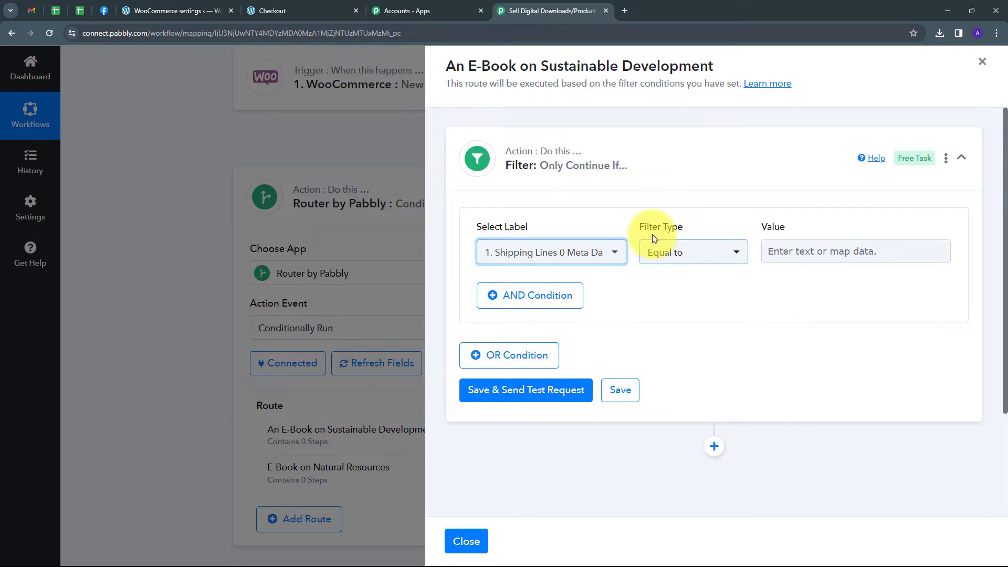
click(790, 252)
text(An E-Book on Sustainable Development)
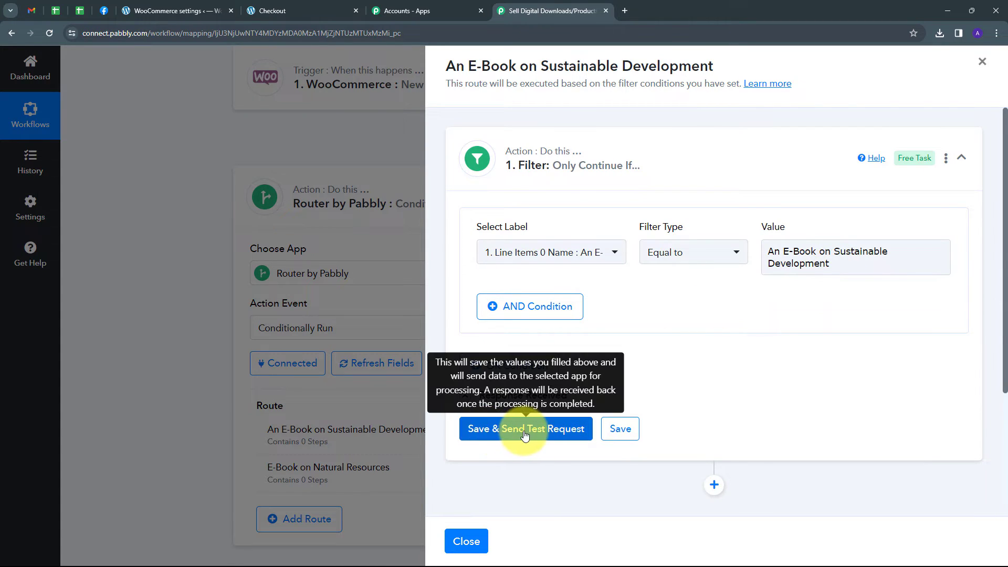
Save the route's filter with a test request and check the status and message against the condition
click(533, 432)
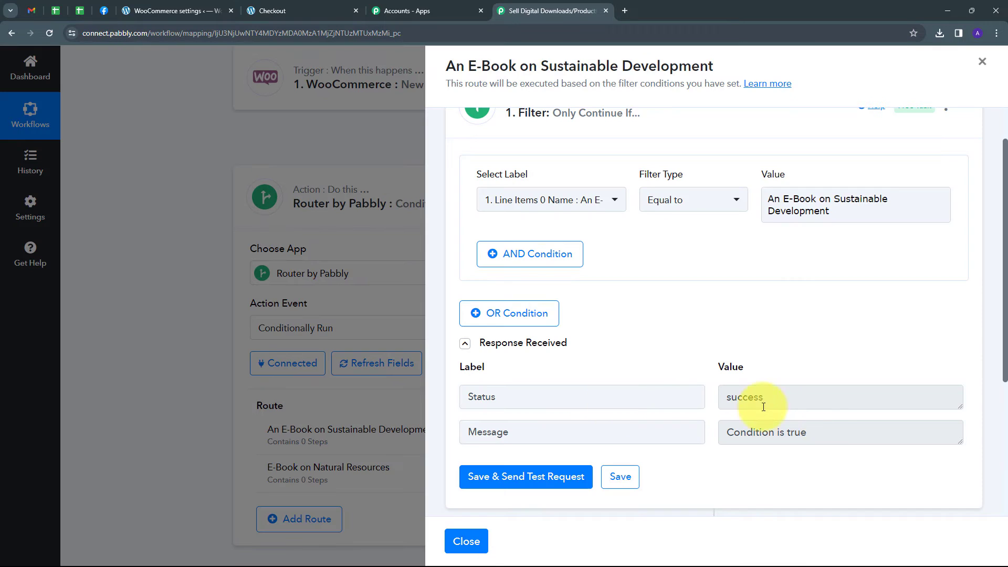
drag(828, 432, 693, 441)
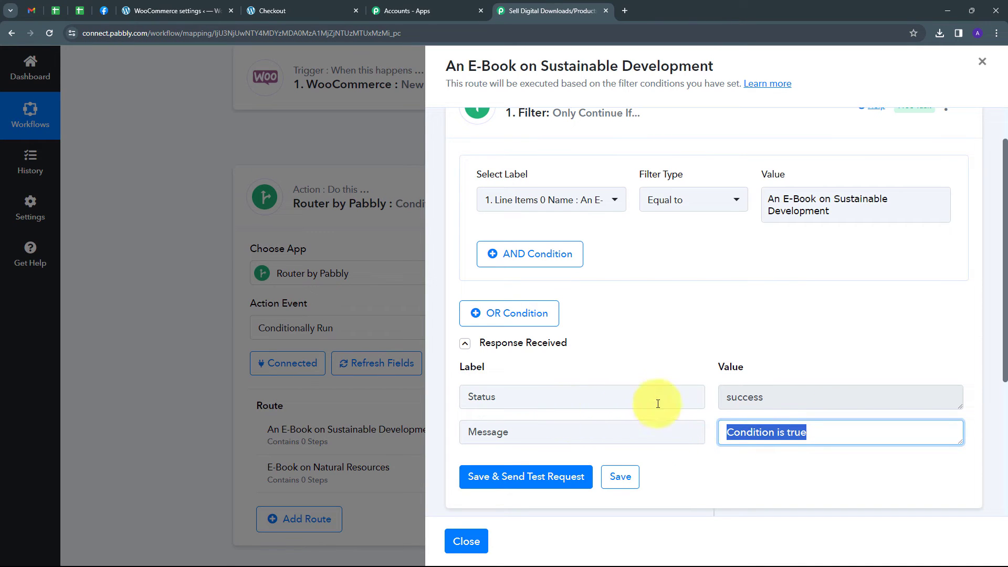
key(shift+Tab)
click(842, 343)
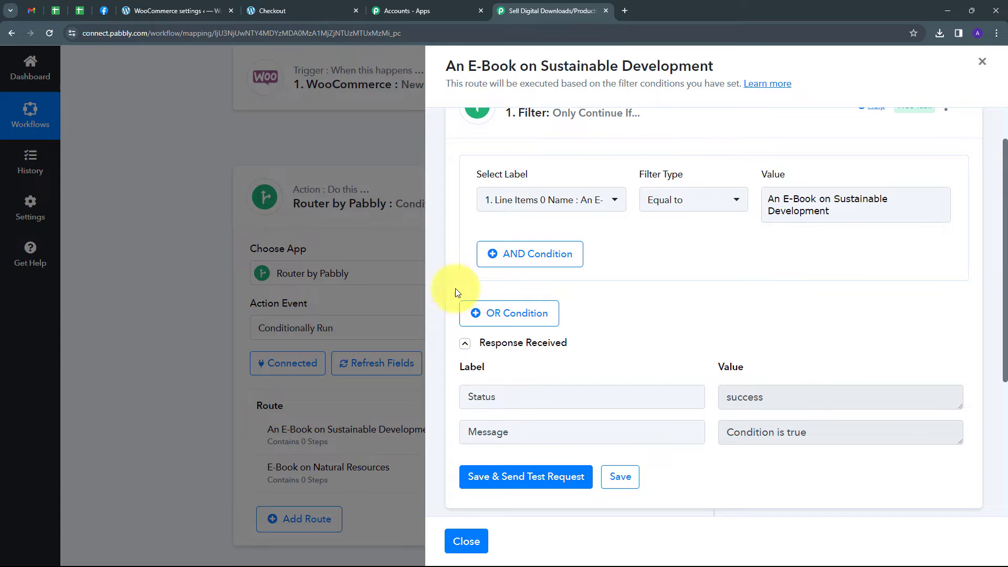
click(844, 210)
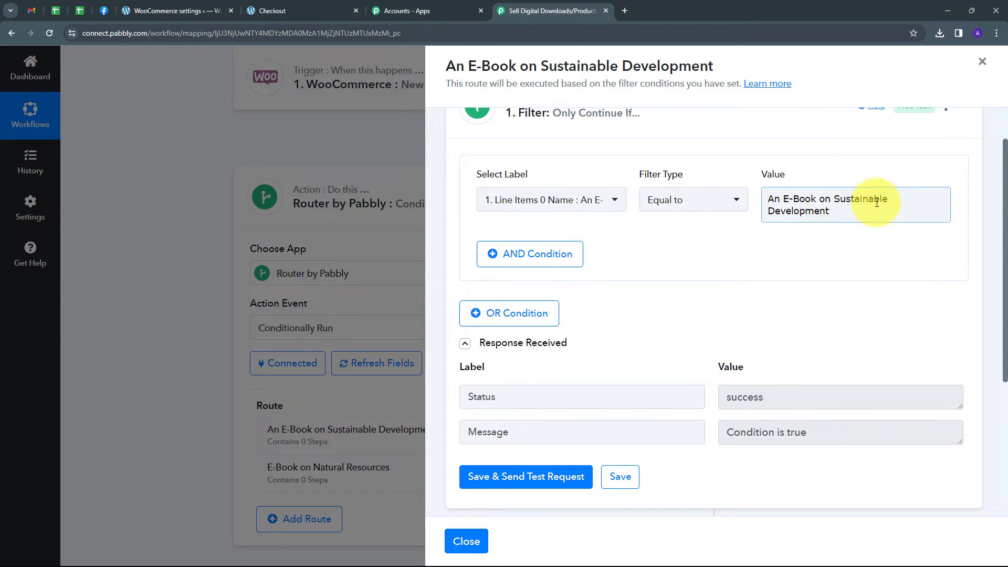
click(748, 266)
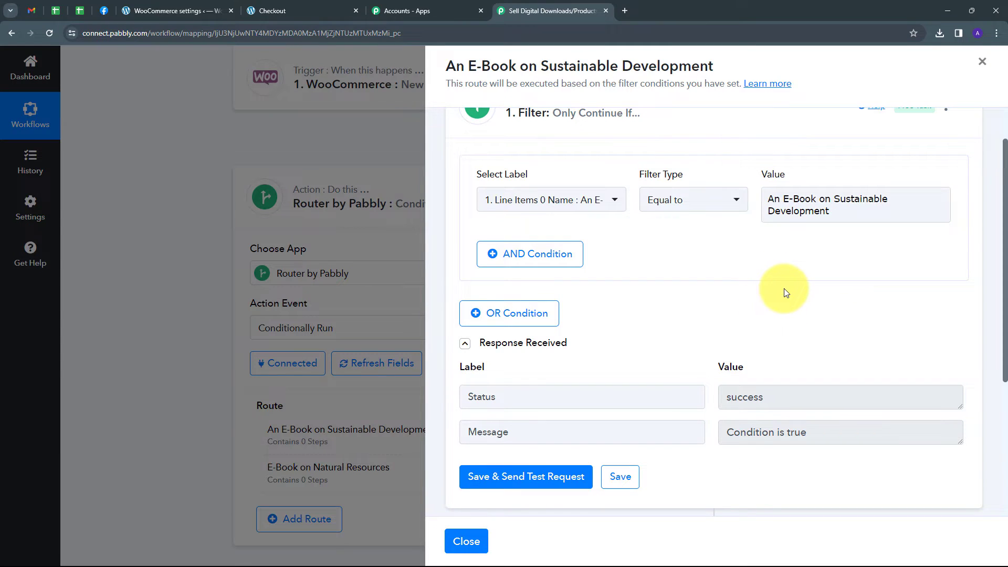
Add a WhatsApp Cloud API action after the filter with the Send Template Message action event
scroll(829, 266, down, 4)
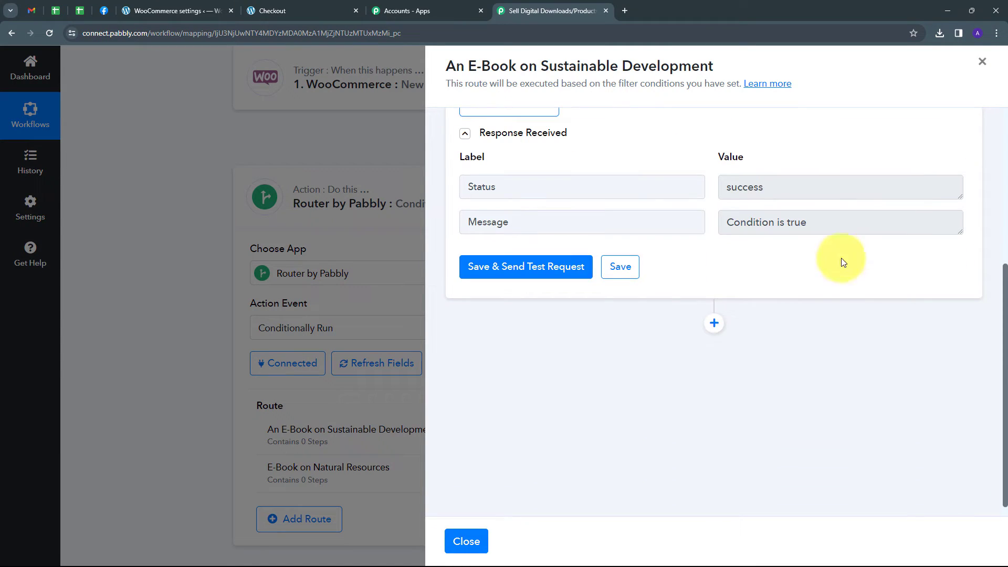
click(715, 323)
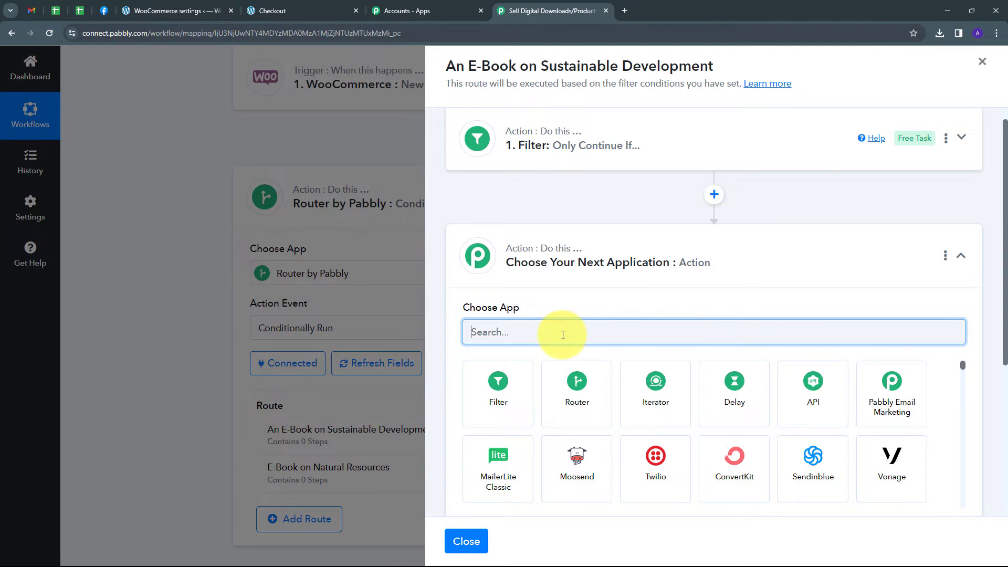
text(whatsA)
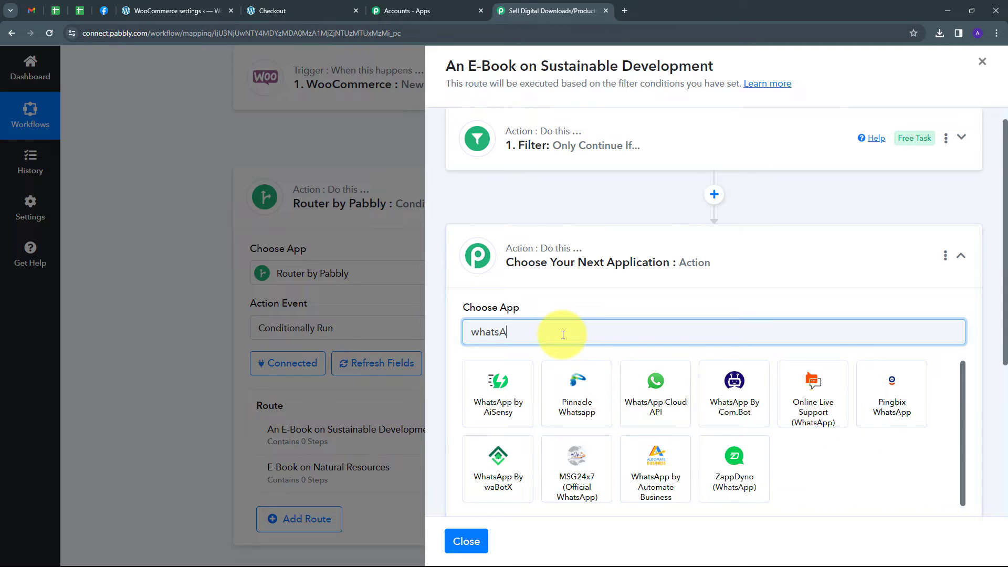
text(pp)
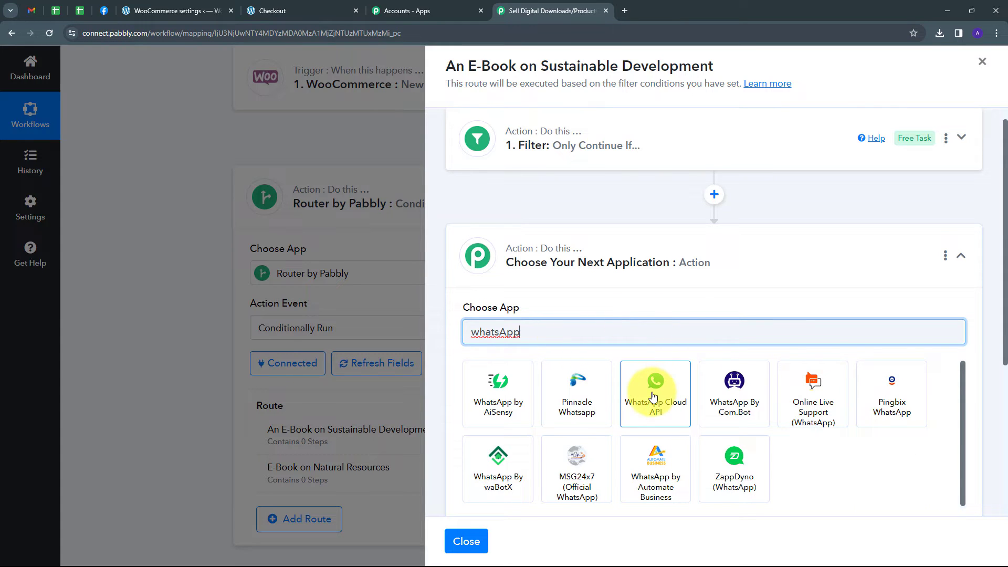
click(654, 396)
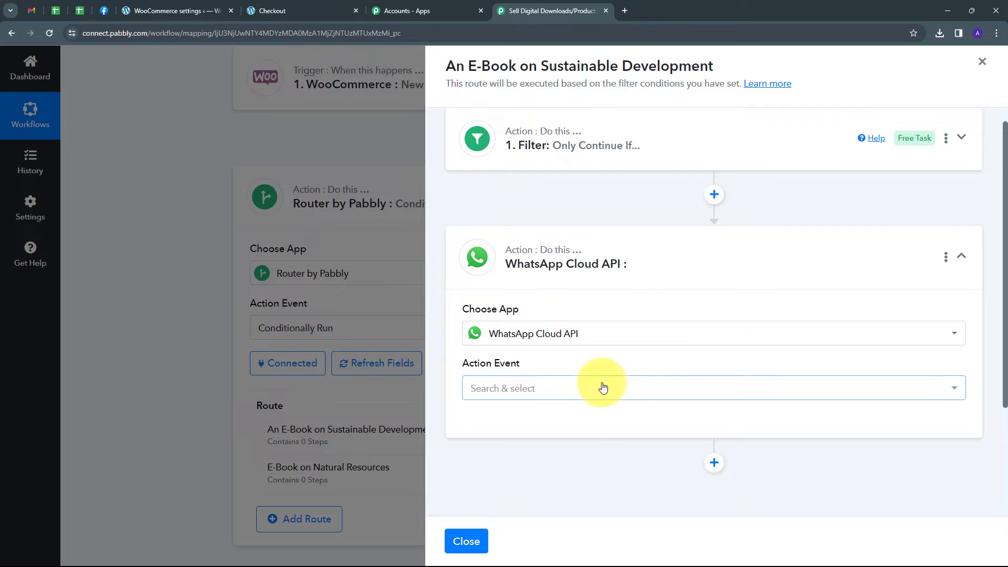
click(602, 388)
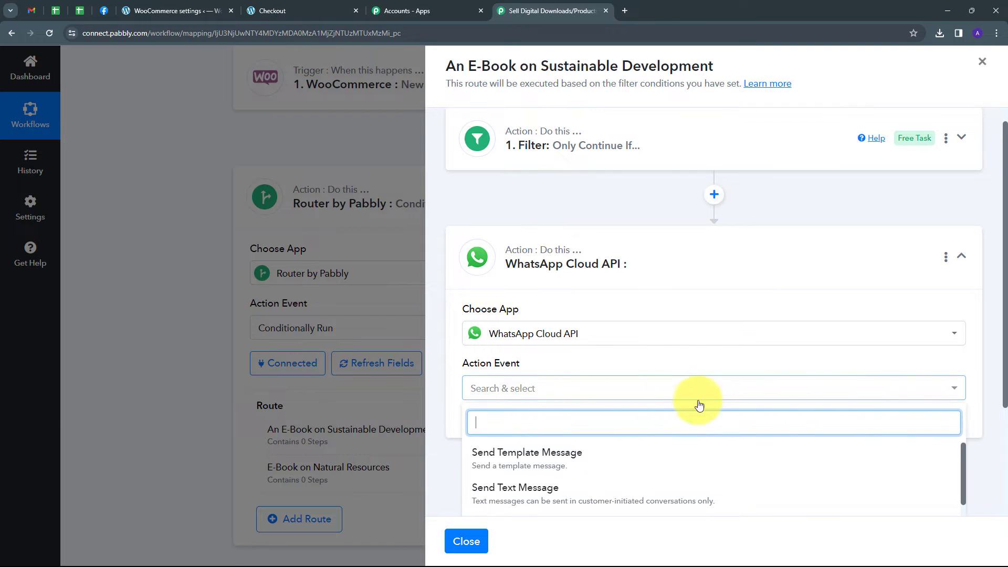
click(533, 464)
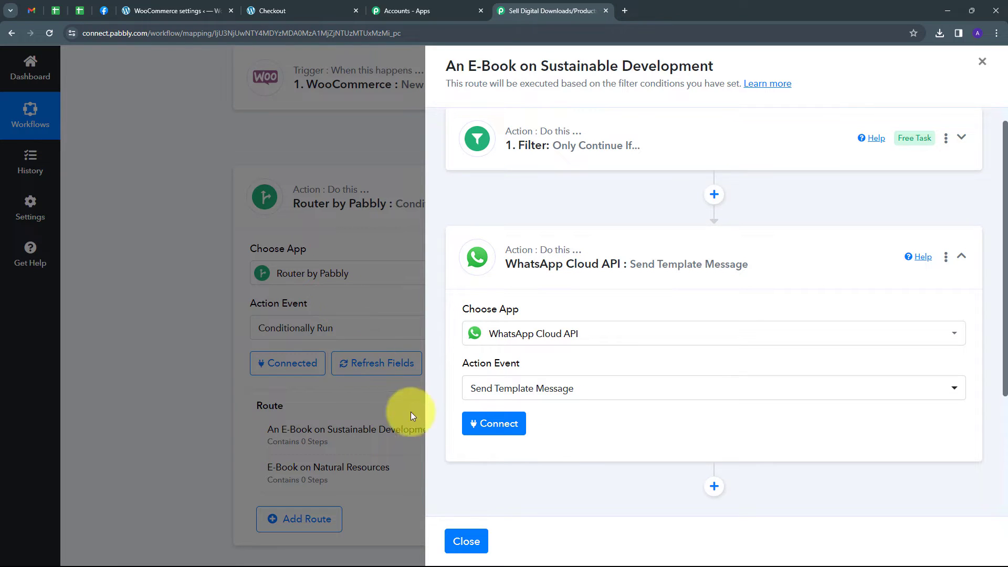
Start a new WhatsApp Cloud API connection and look through the linked forum guide on generating the token
click(486, 425)
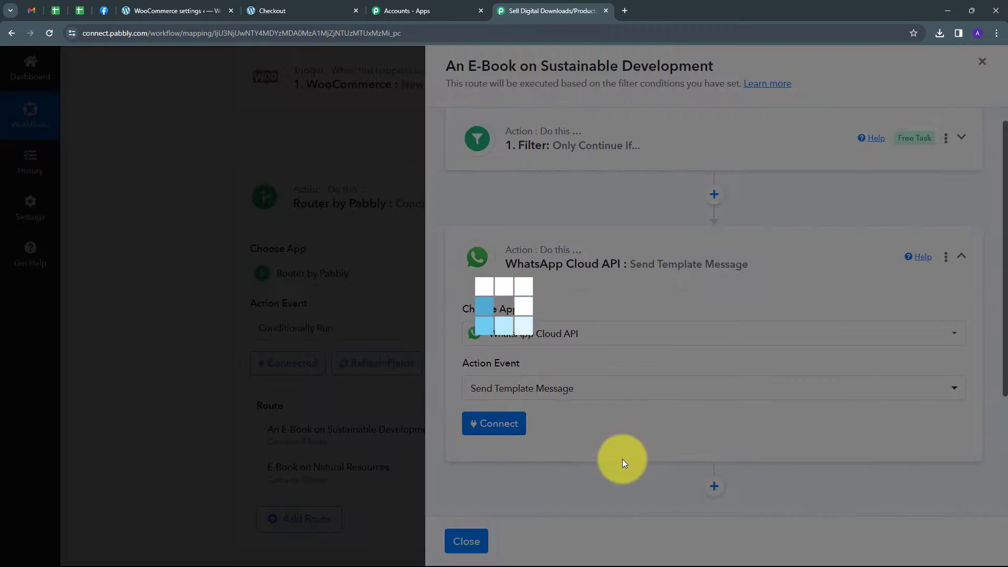
click(521, 180)
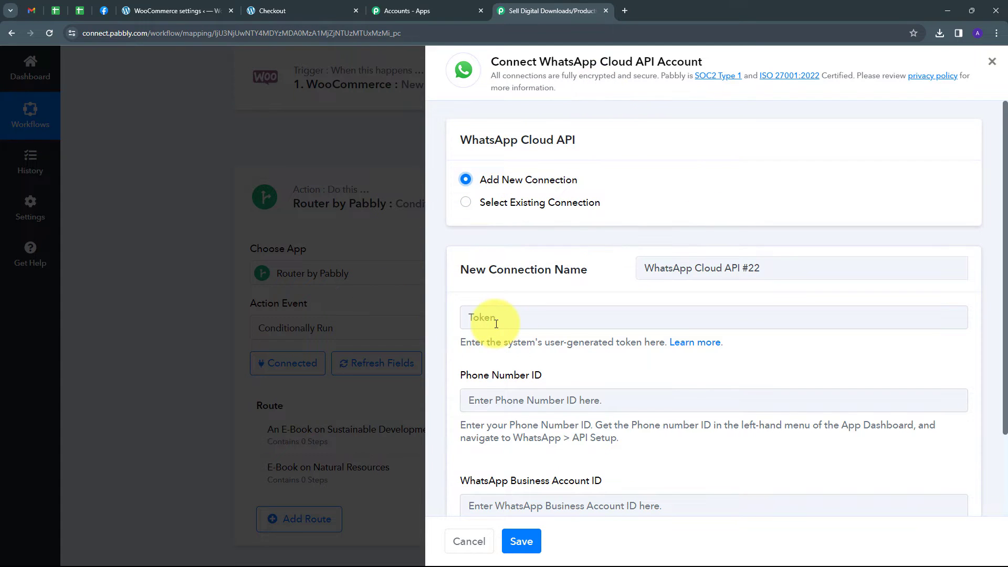
scroll(512, 336, down, 1)
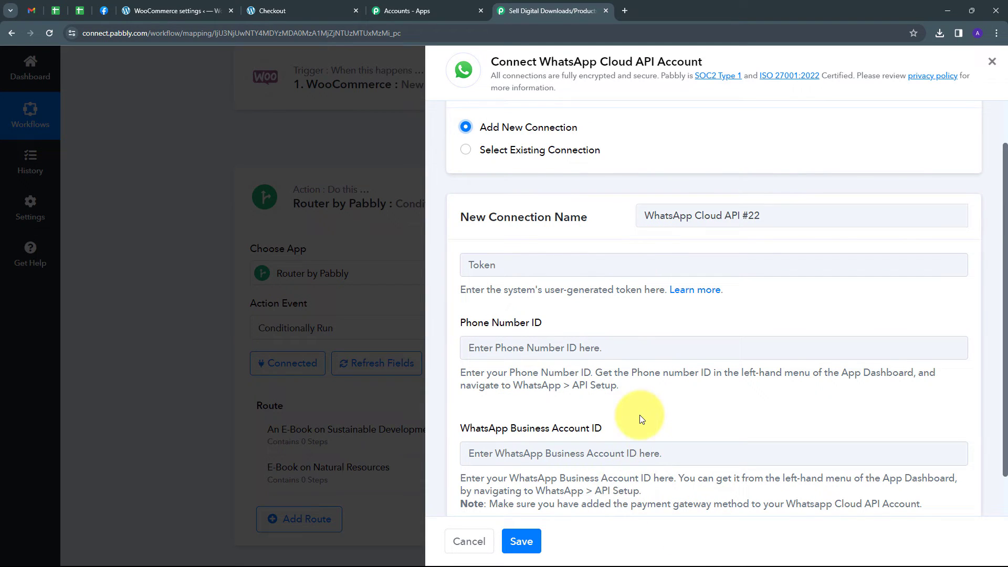
click(687, 294)
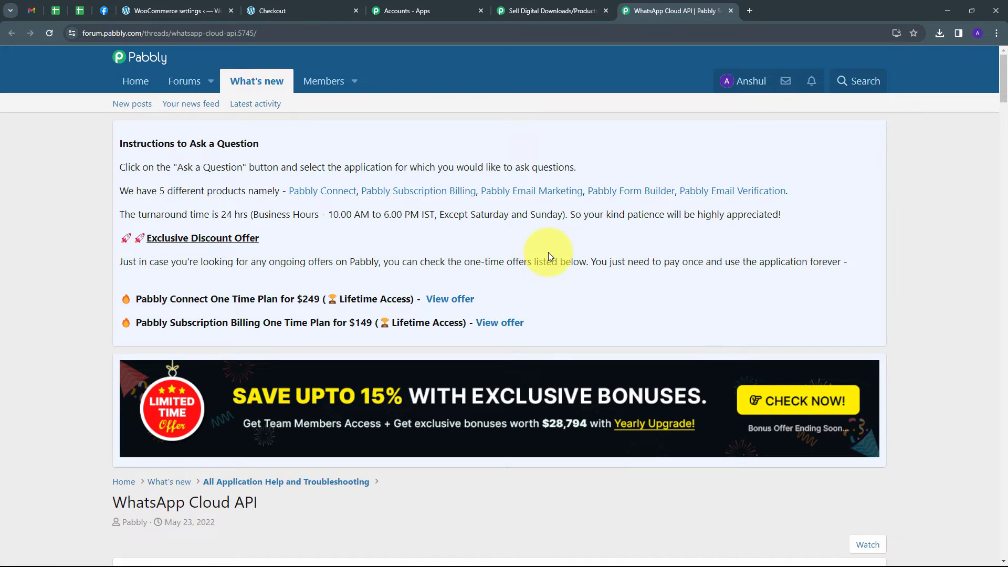
scroll(548, 252, down, 9)
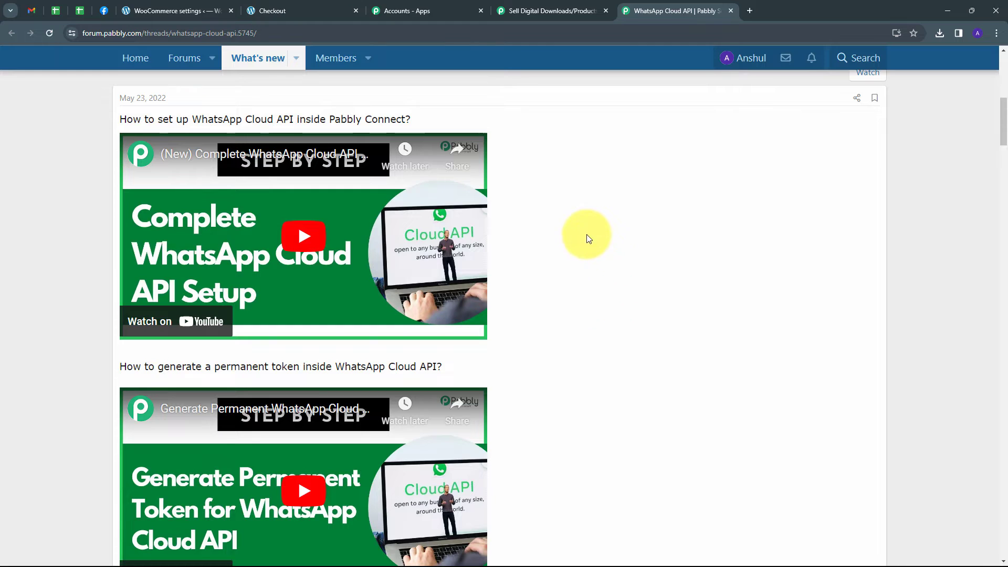
Refresh and copy the temporary access token in Meta for Developers, and paste it into the Pabbly connection's Token field
click(106, 10)
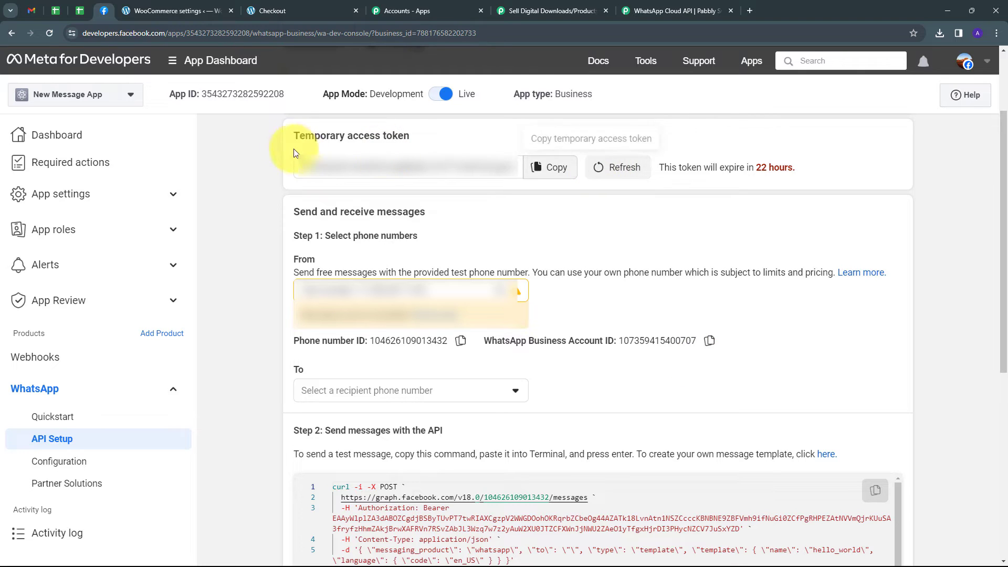
click(611, 174)
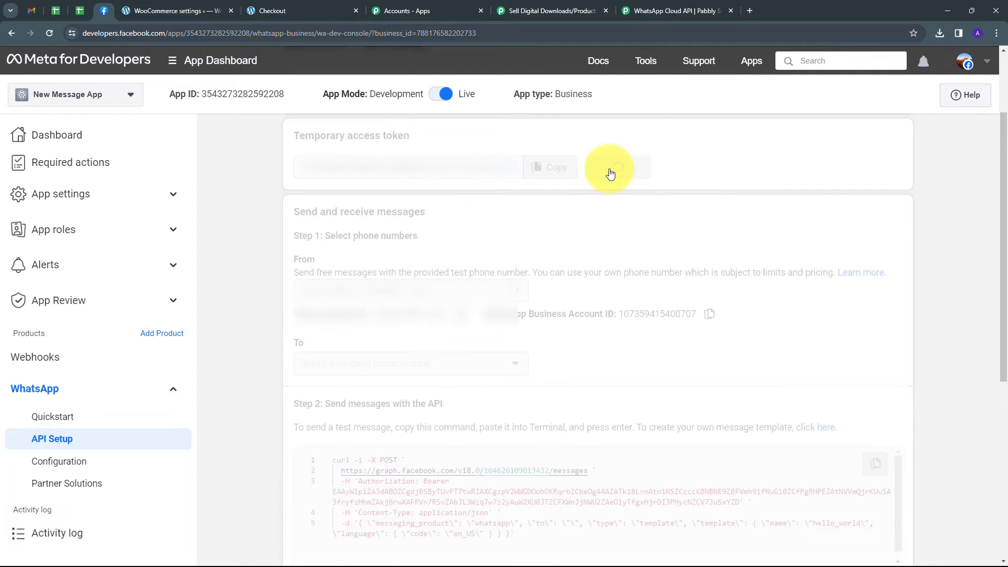
click(548, 168)
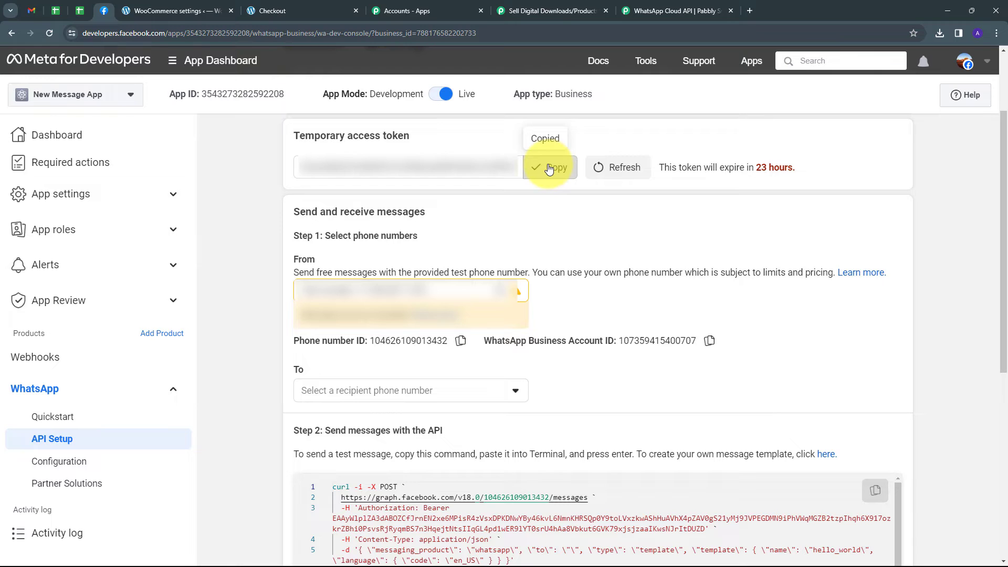
click(530, 9)
click(562, 266)
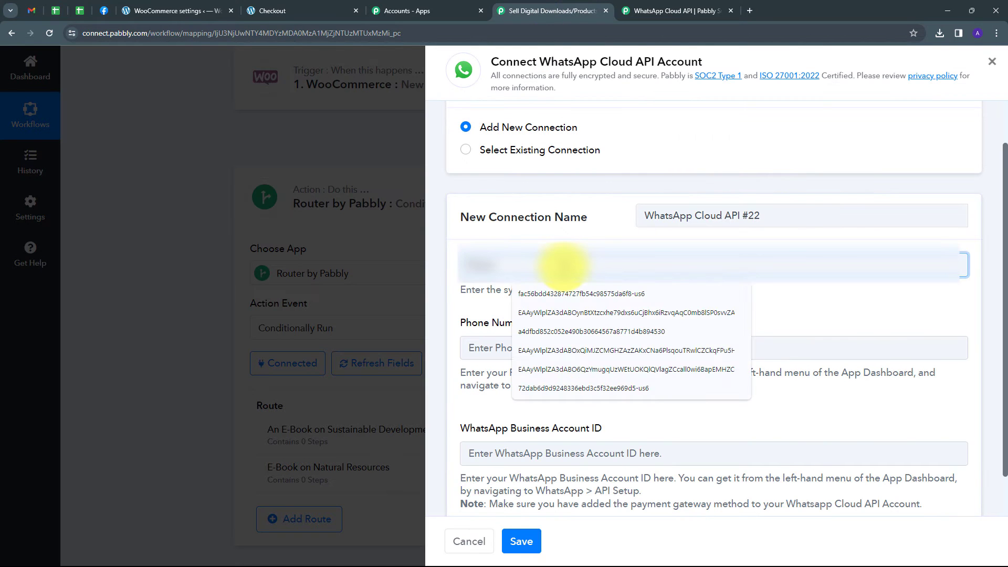
key(ctrl+v)
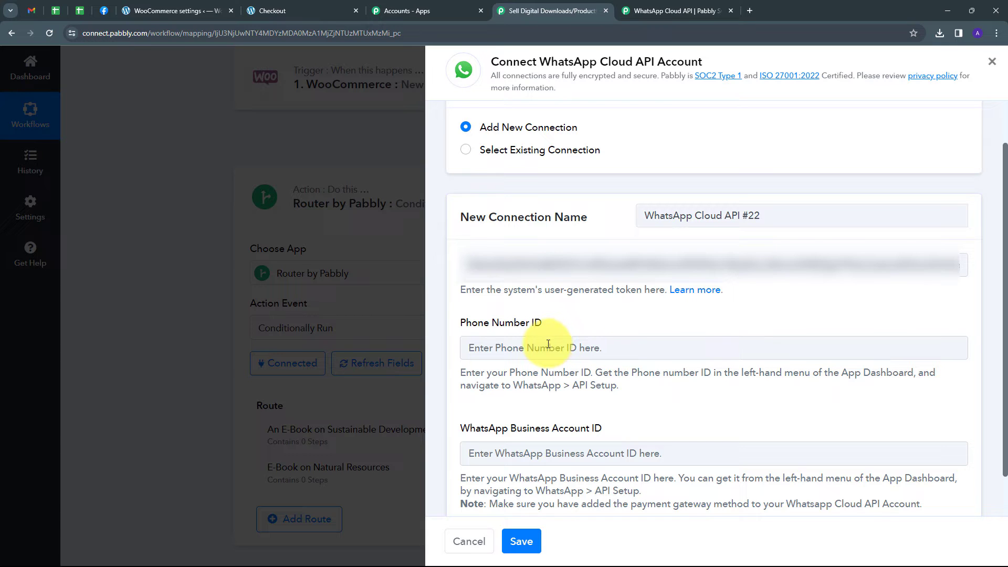
Copy the phone number ID from Meta's API Setup page into the Pabbly connection's Phone Number ID field
click(105, 12)
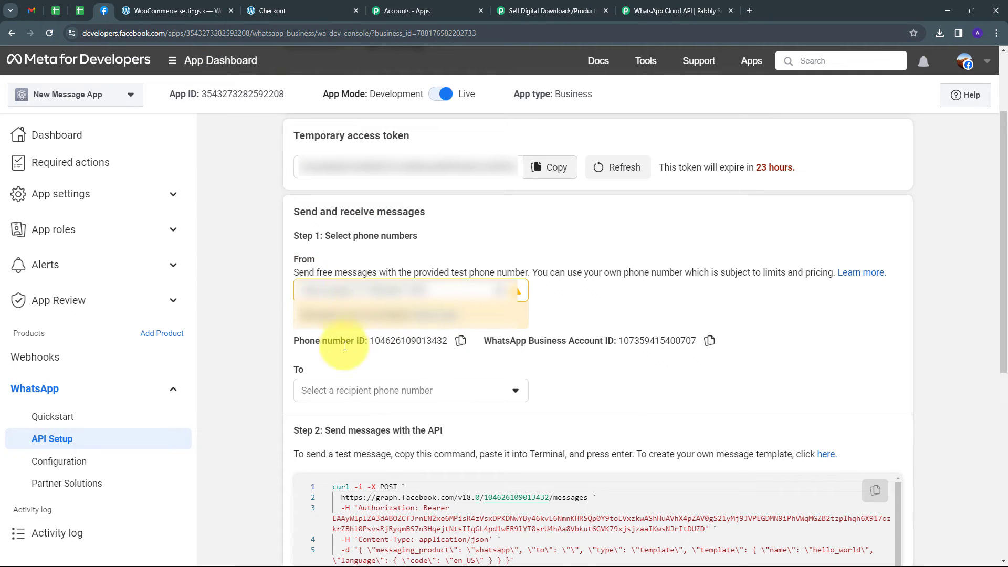
click(460, 342)
click(540, 5)
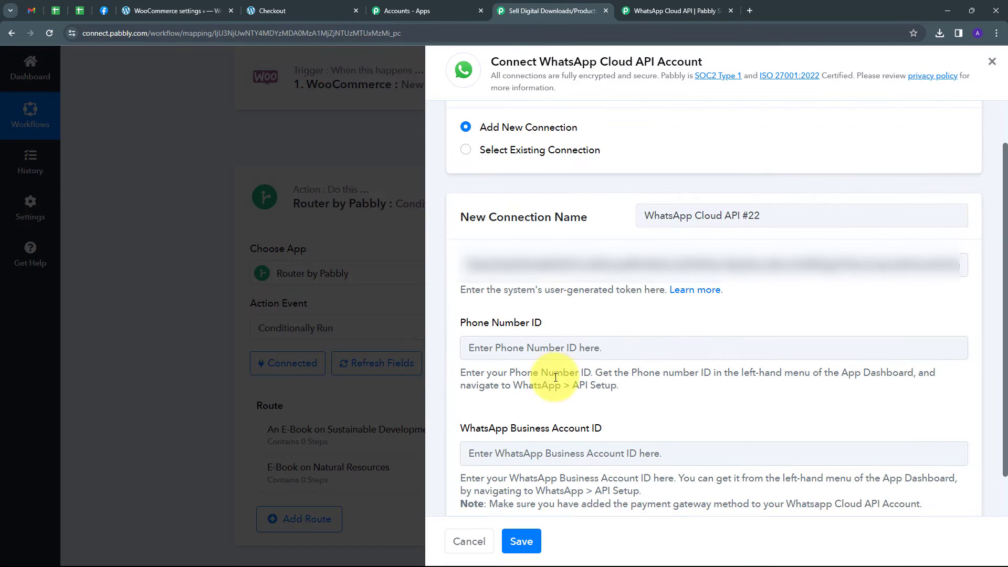
click(540, 346)
key(ctrl+v)
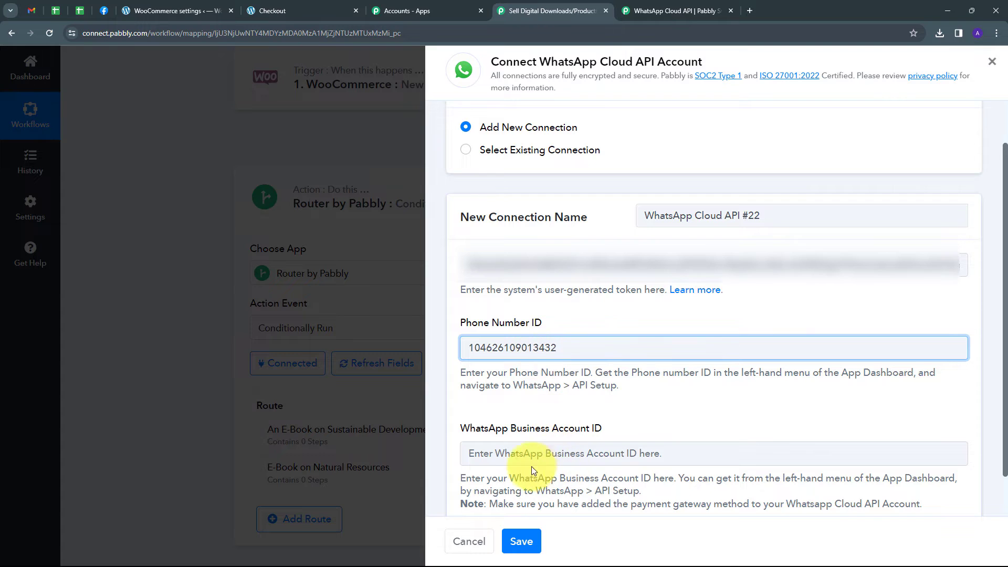
Copy the WhatsApp Business Account ID from Meta's API Setup page into the Pabbly connection's matching field and save the connection
click(561, 452)
click(103, 11)
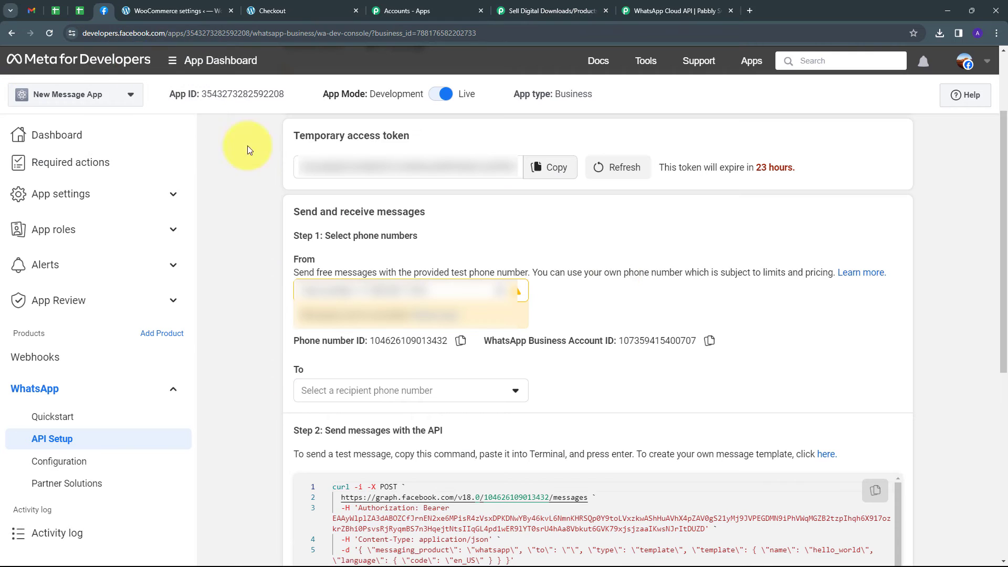
click(709, 342)
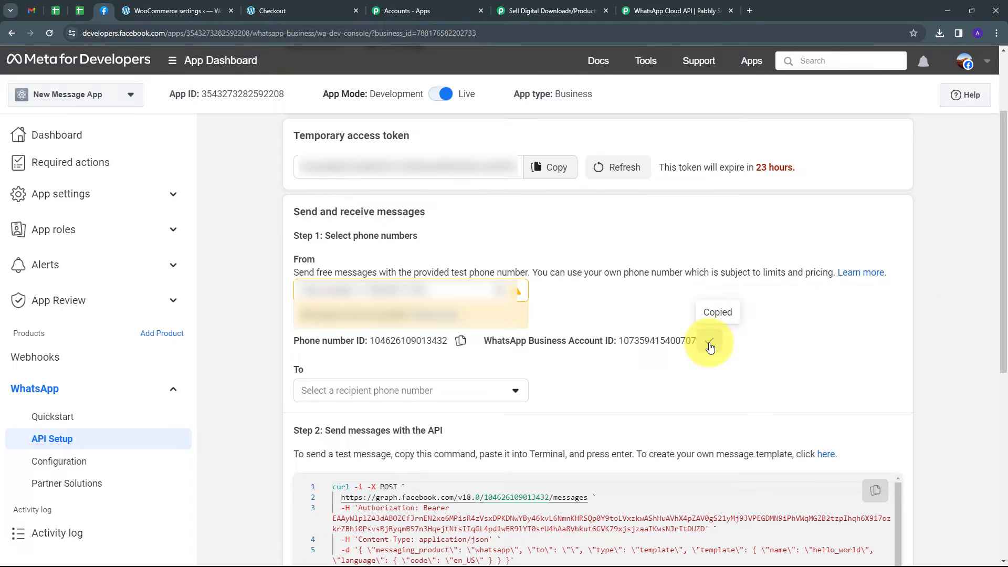
click(528, 8)
key(ctrl+v)
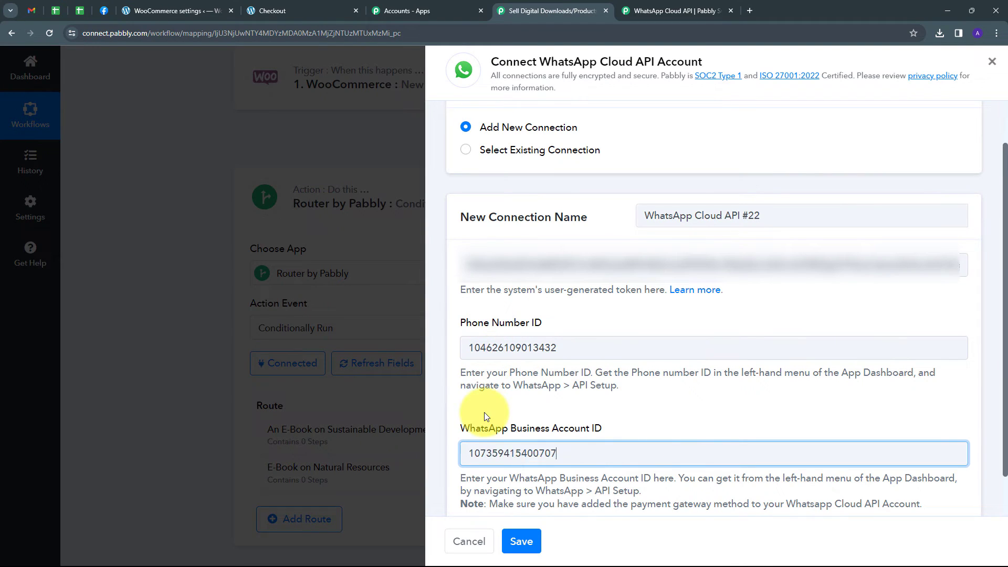
click(516, 541)
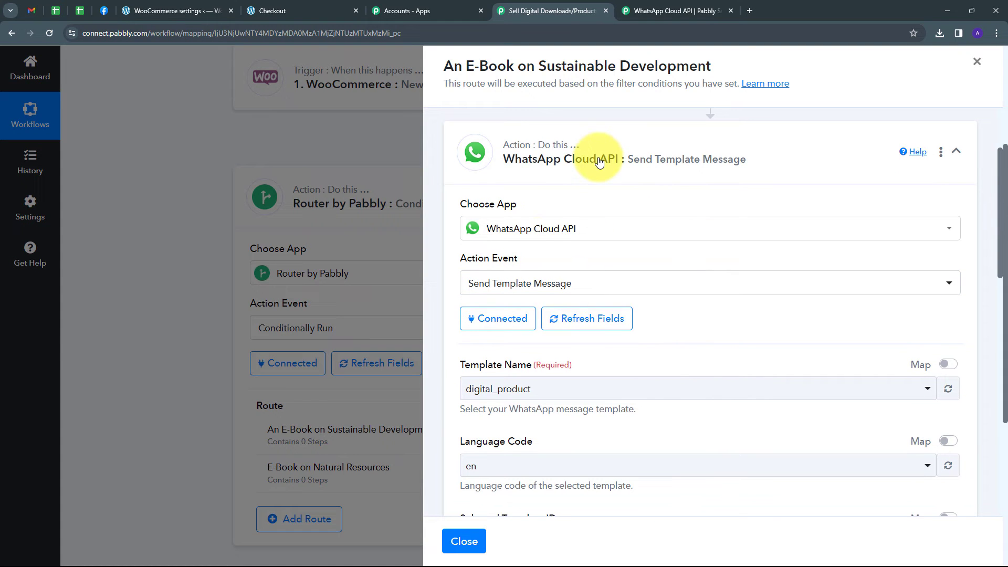
Open the digital_product template from Meta's message templates page and examine its document header, body text and variables
scroll(686, 228, down, 2)
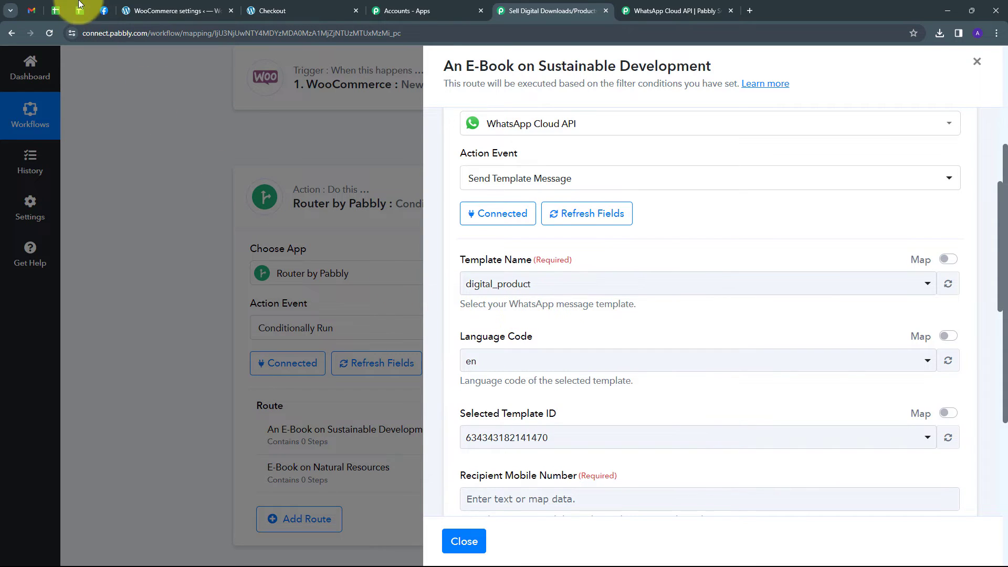
click(103, 12)
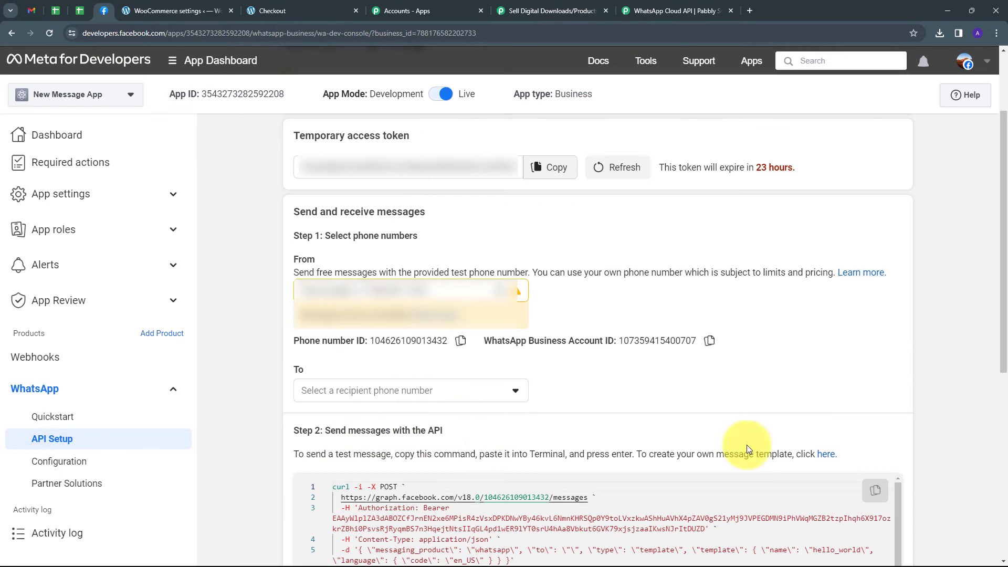
click(826, 456)
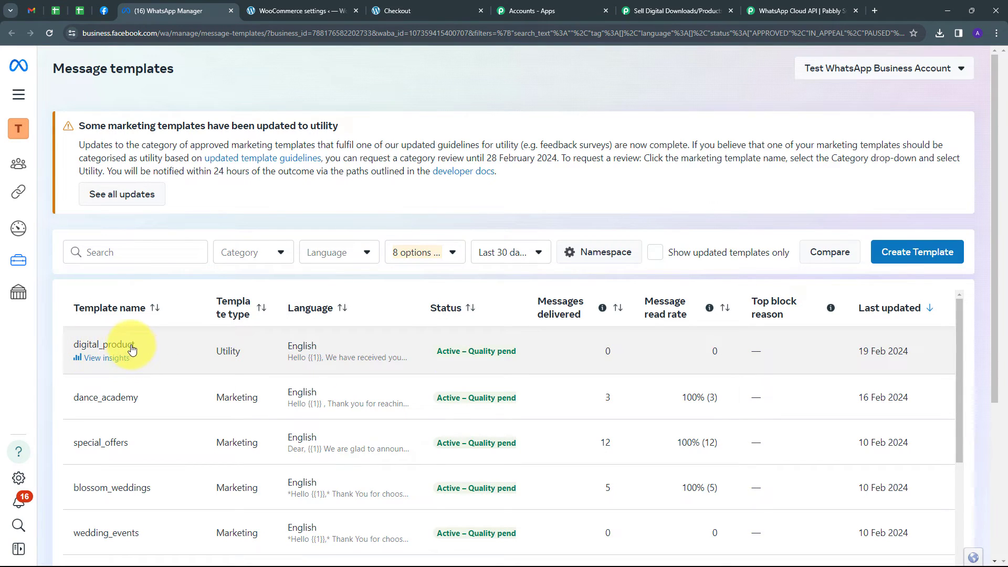
click(112, 344)
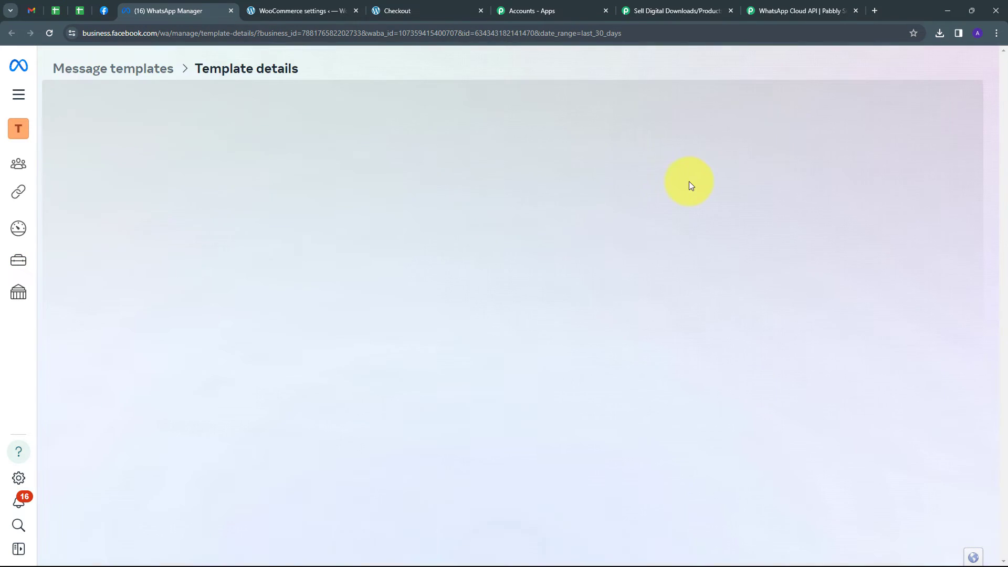
scroll(613, 225, down, 3)
scroll(612, 238, up, 3)
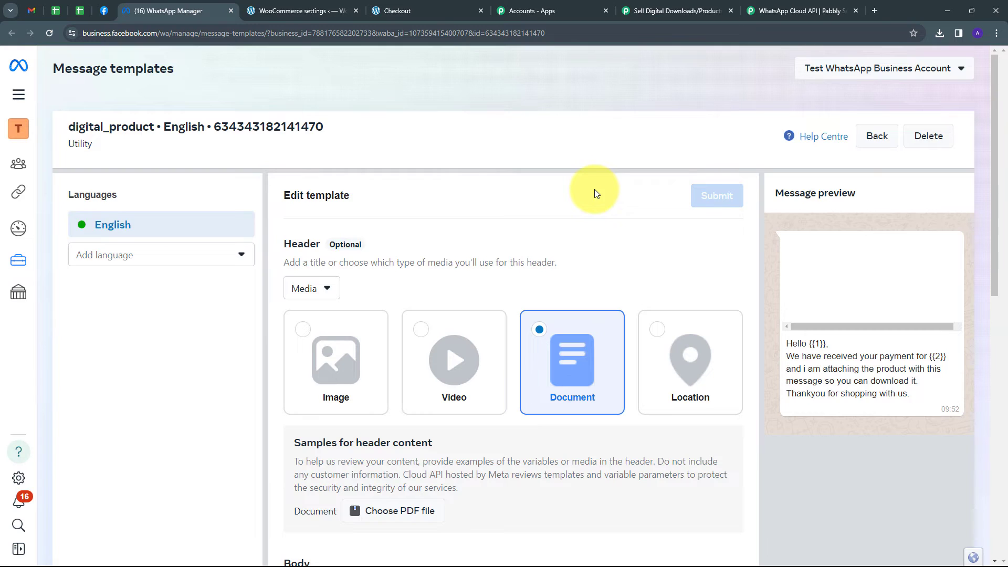
scroll(594, 191, down, 3)
scroll(594, 189, down, 2)
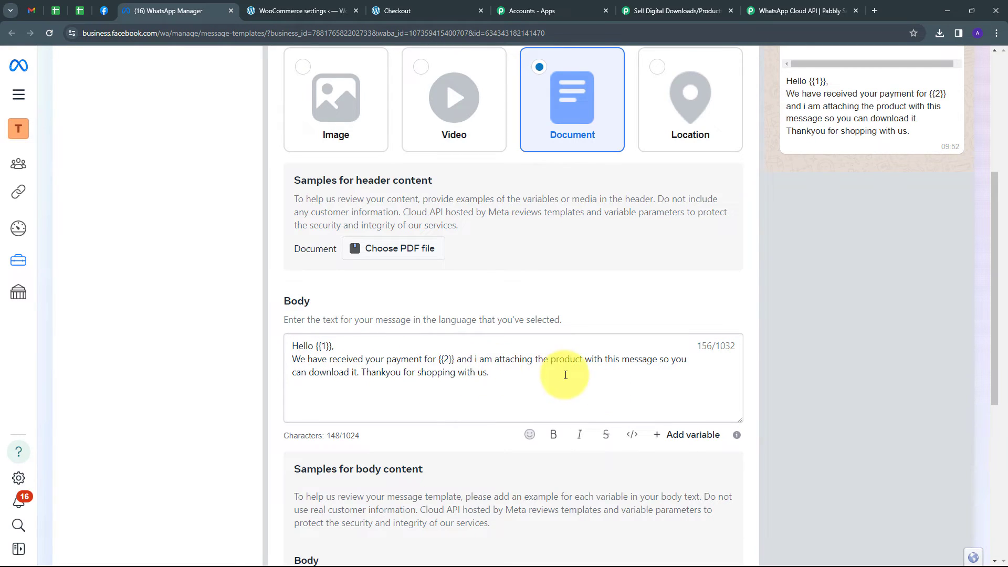
scroll(566, 375, up, 3)
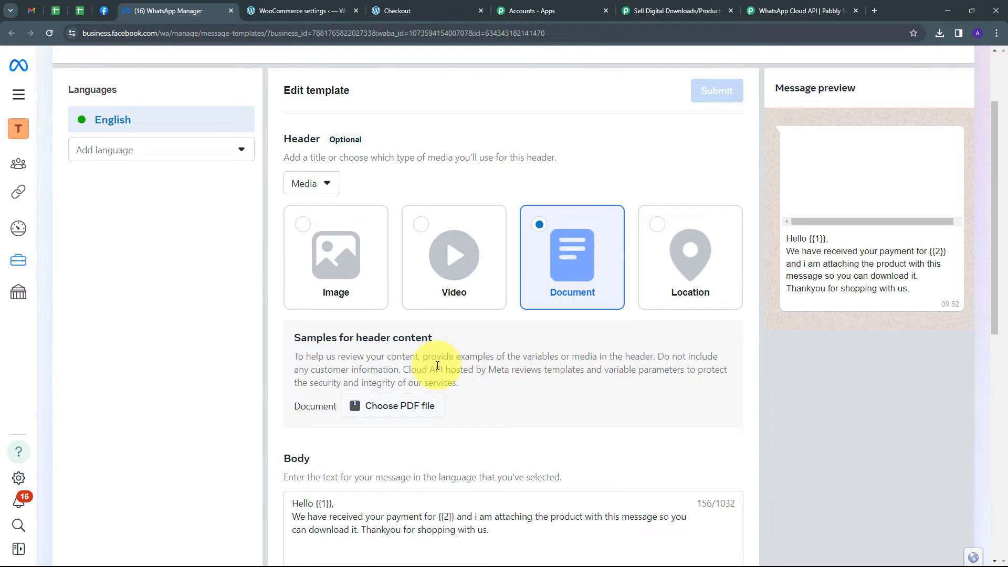
scroll(518, 381, down, 1)
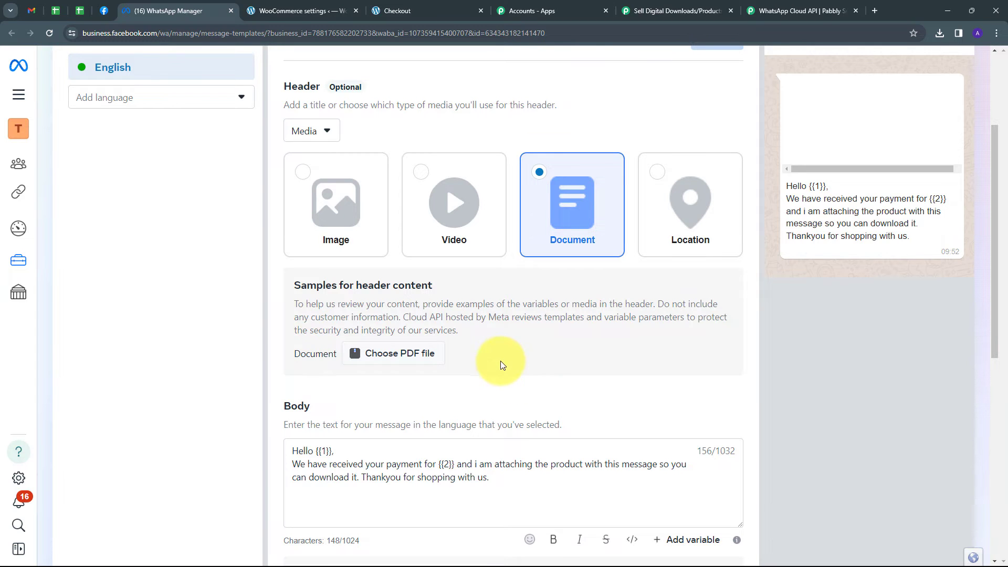
Return to the Pabbly workflow and choose digital_product as the WhatsApp action's template name
click(674, 11)
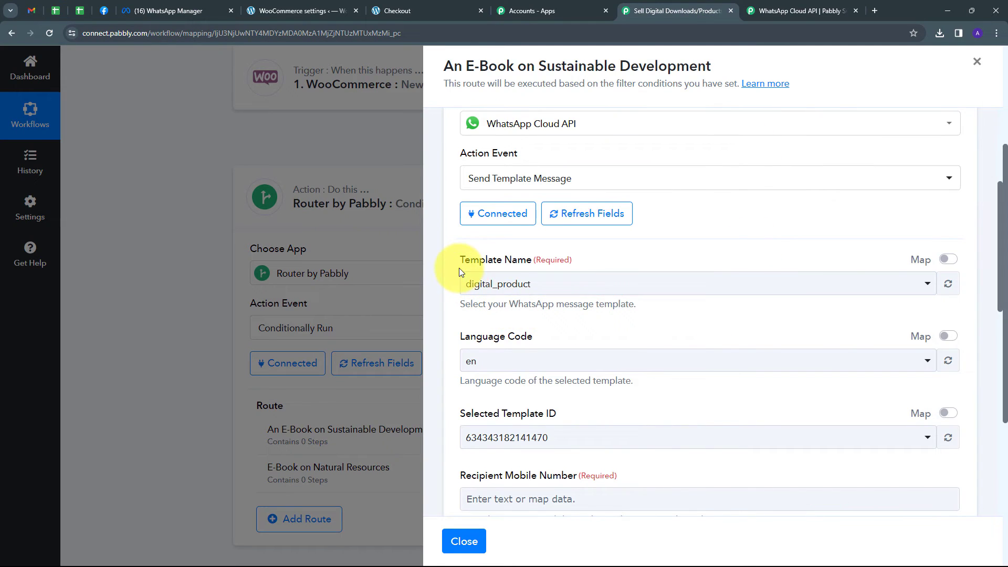
click(763, 285)
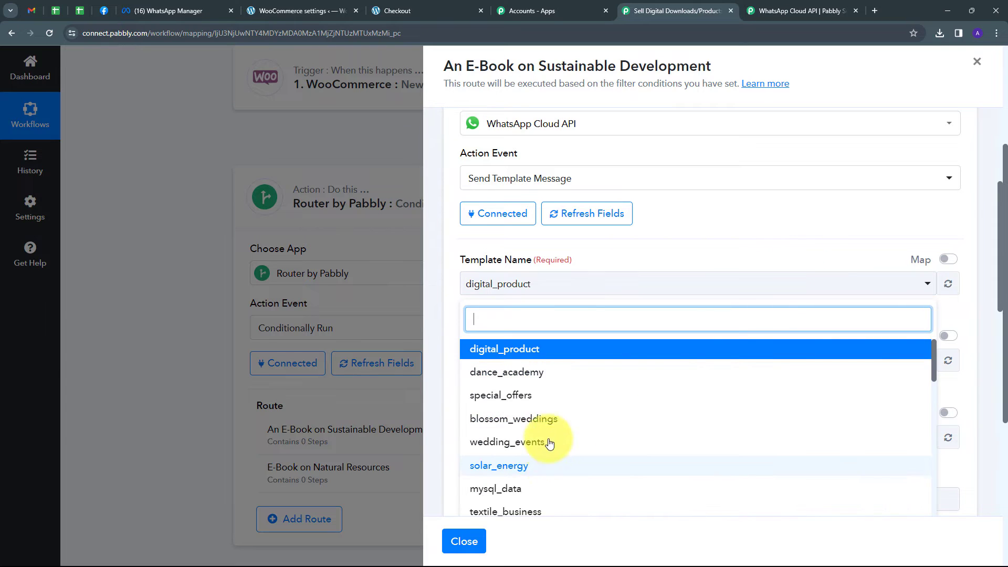
scroll(561, 417, down, 1)
scroll(580, 445, up, 1)
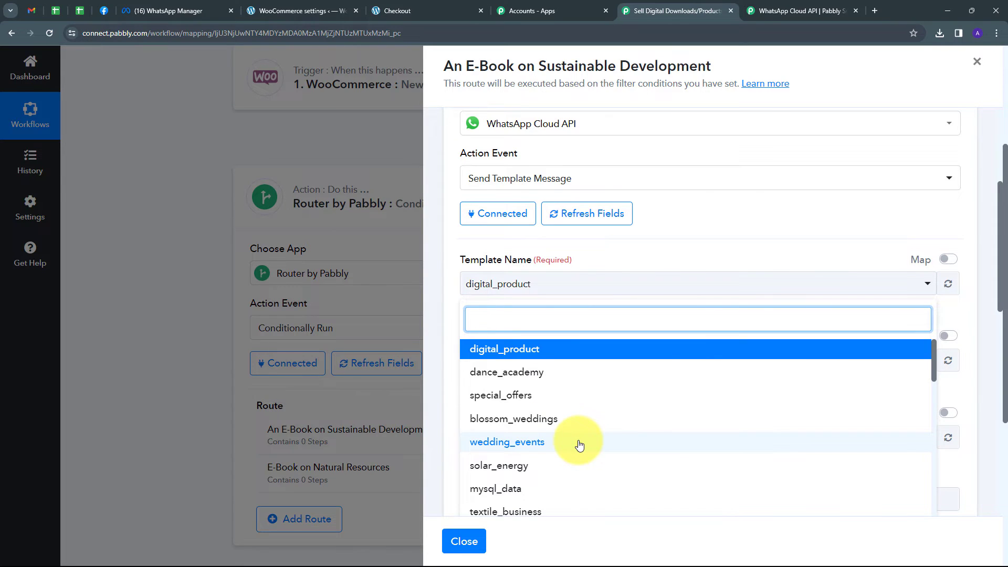
click(546, 355)
Map the Recipient Mobile Number to the Billing Phone from the WooCommerce New Order Created data, searching for "phone"
scroll(604, 331, down, 1)
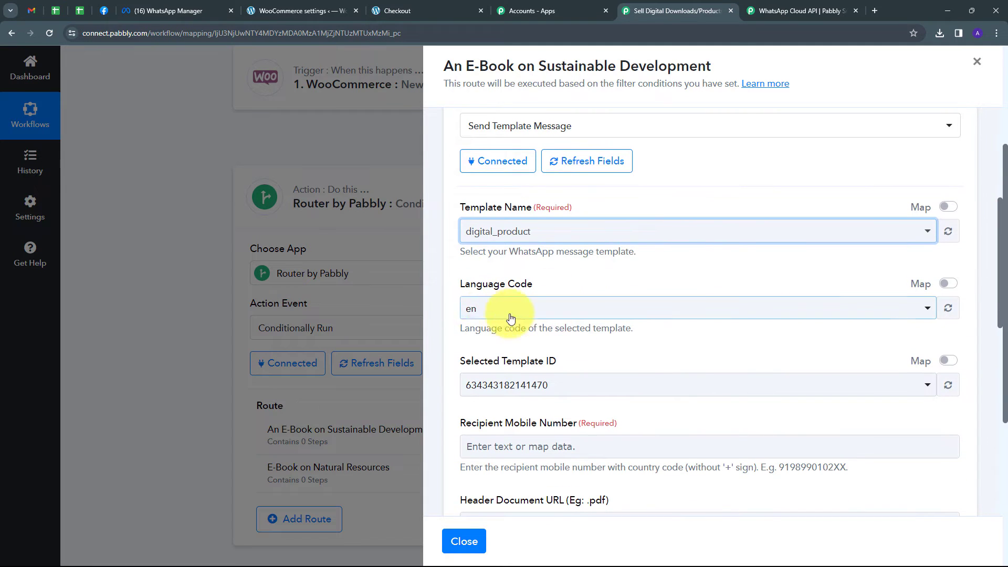
scroll(481, 320, down, 1)
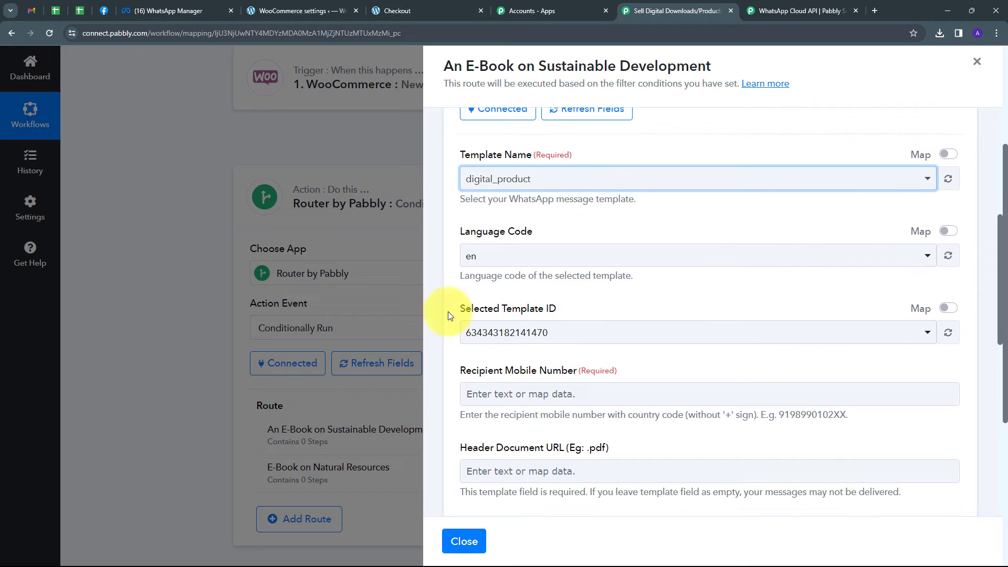
scroll(557, 341, down, 3)
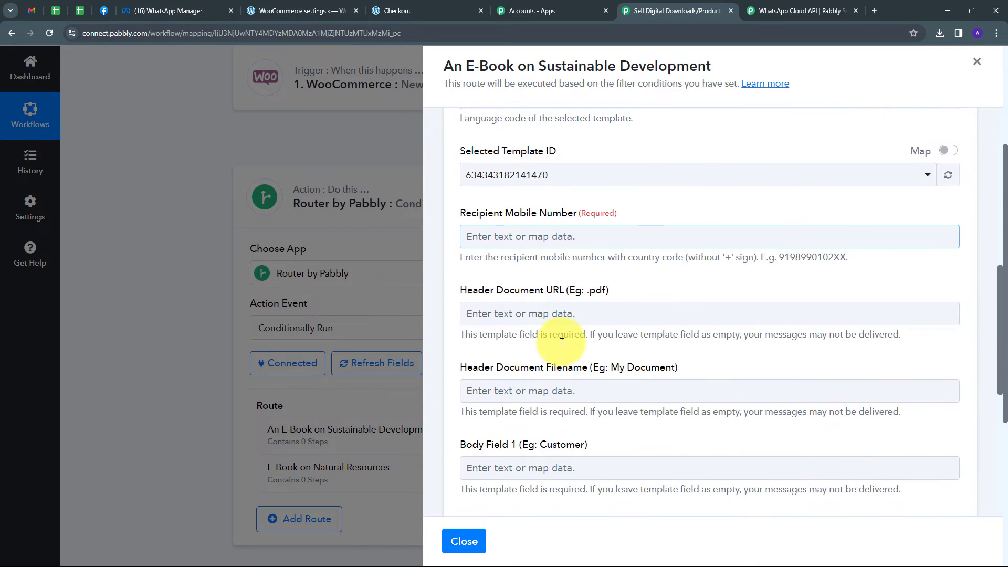
scroll(562, 342, down, 2)
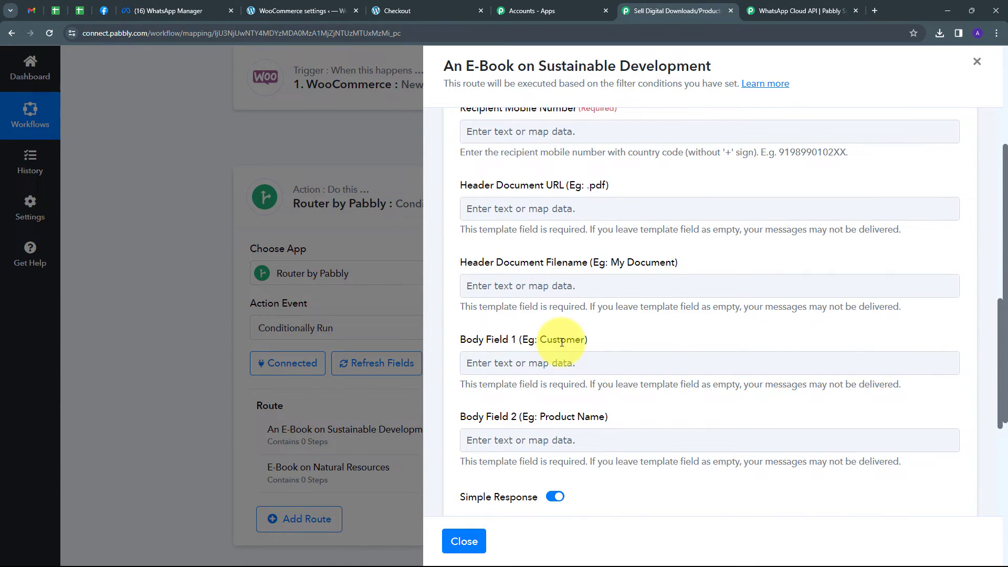
scroll(562, 342, up, 1)
click(512, 183)
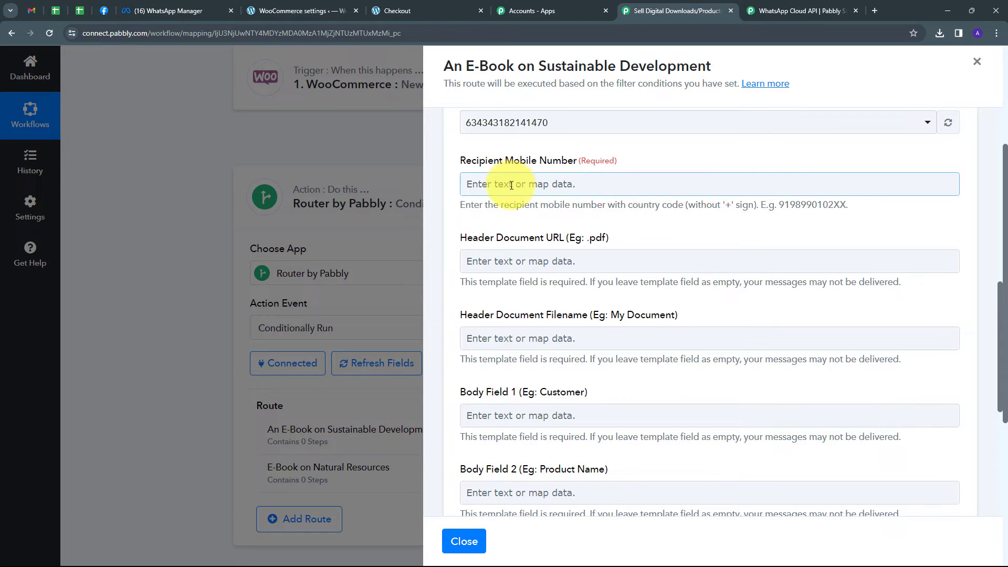
click(510, 184)
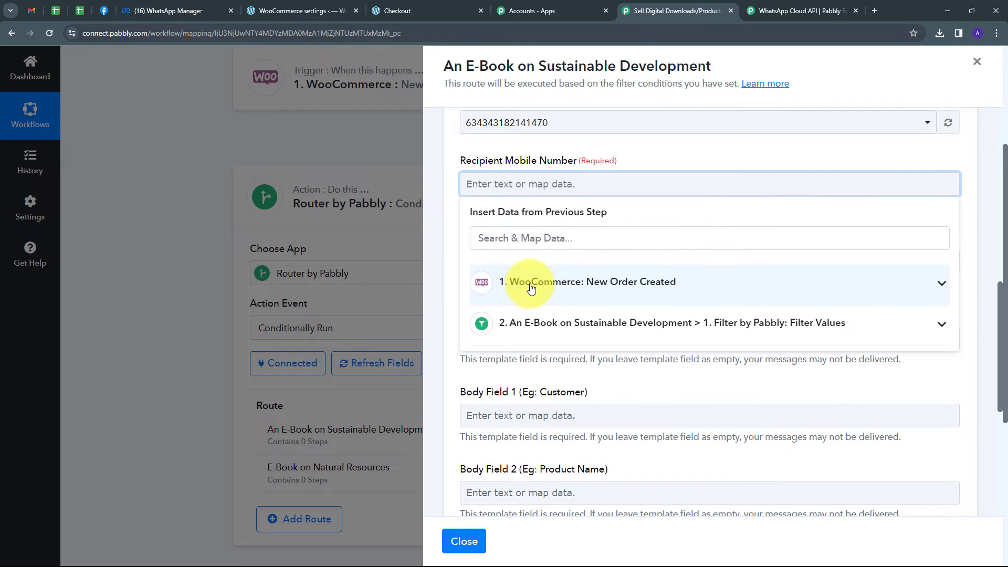
click(583, 283)
click(571, 237)
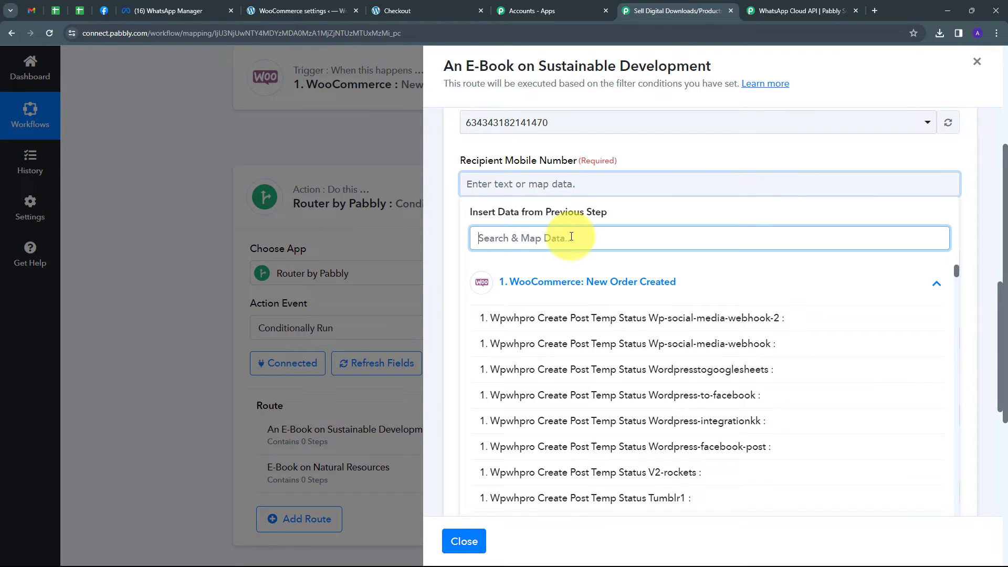
text(phone)
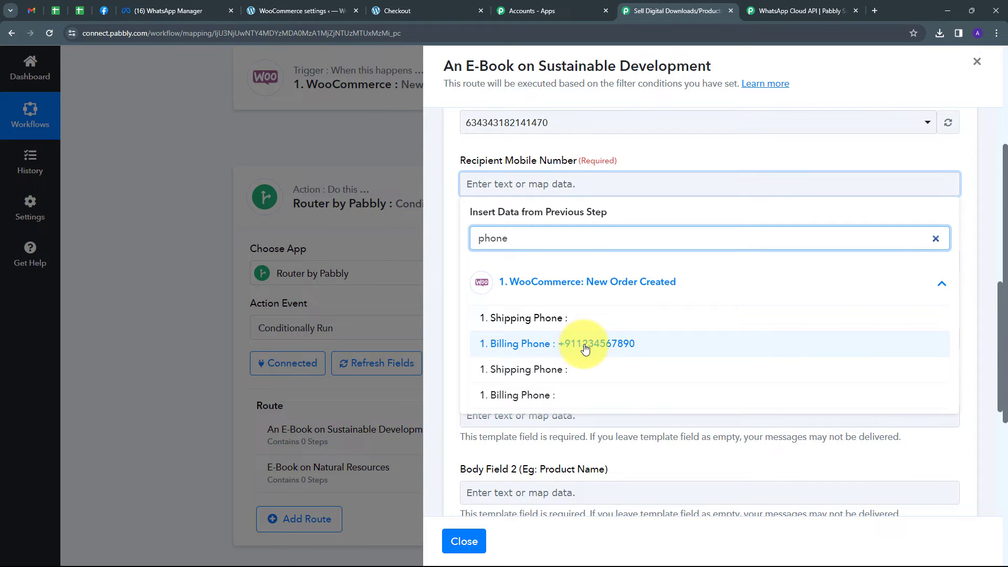
click(573, 348)
Set the Header Document URL to "Sustainable.pdf" and the Header Document Filename to "An E-Book on Sustainable Development"
scroll(472, 168, down, 2)
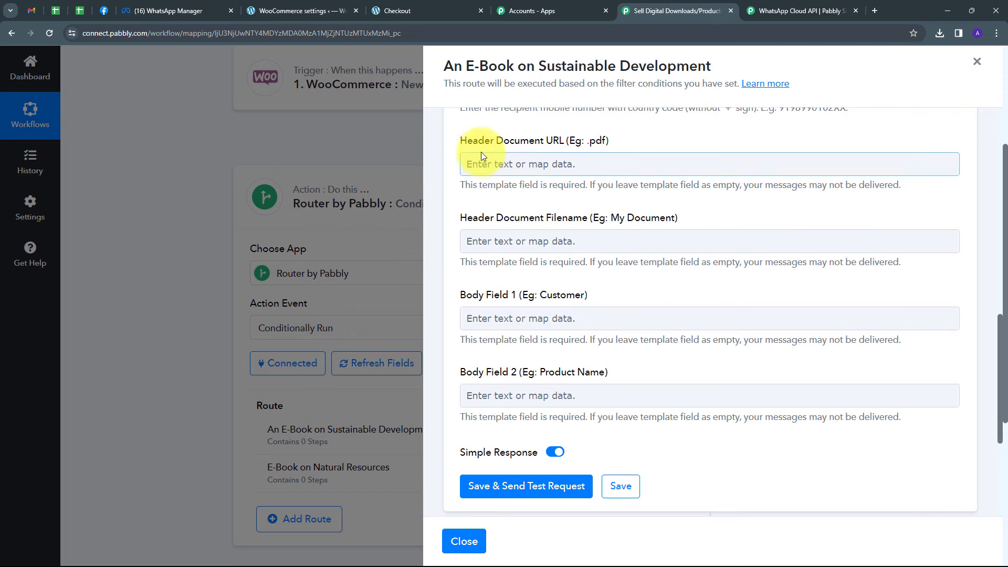
click(559, 155)
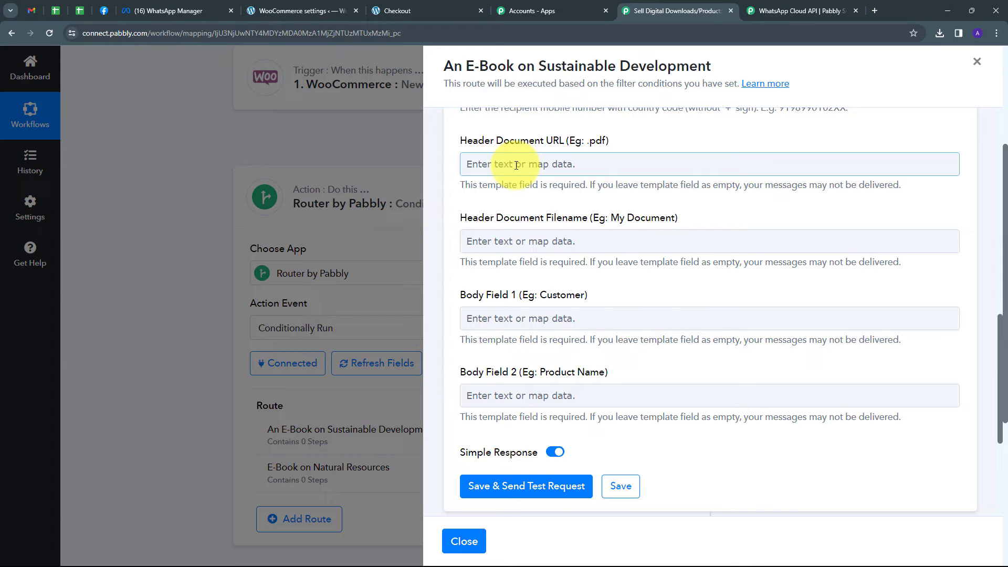
text(Sustainable.pdf)
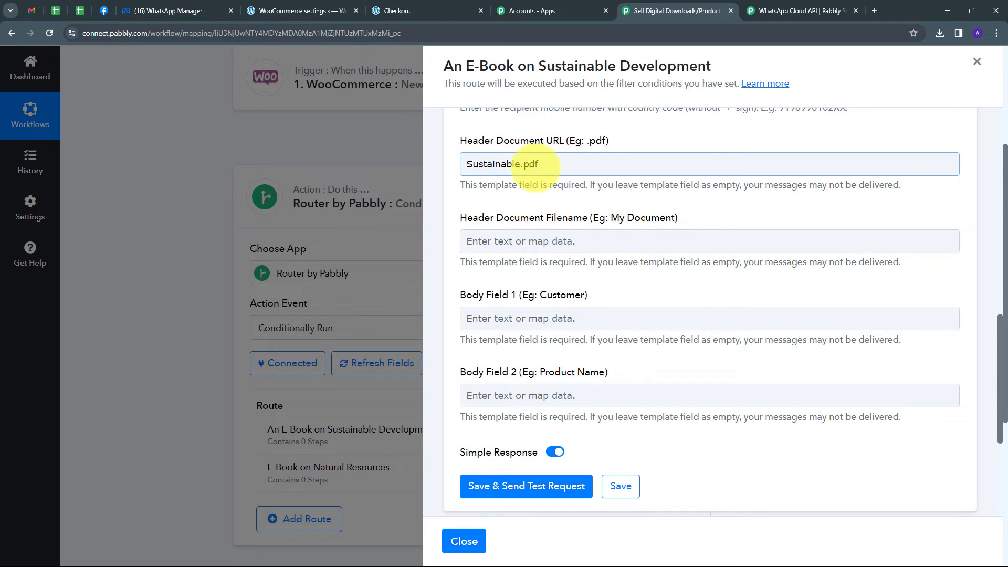
scroll(536, 167, down, 3)
scroll(475, 136, up, 2)
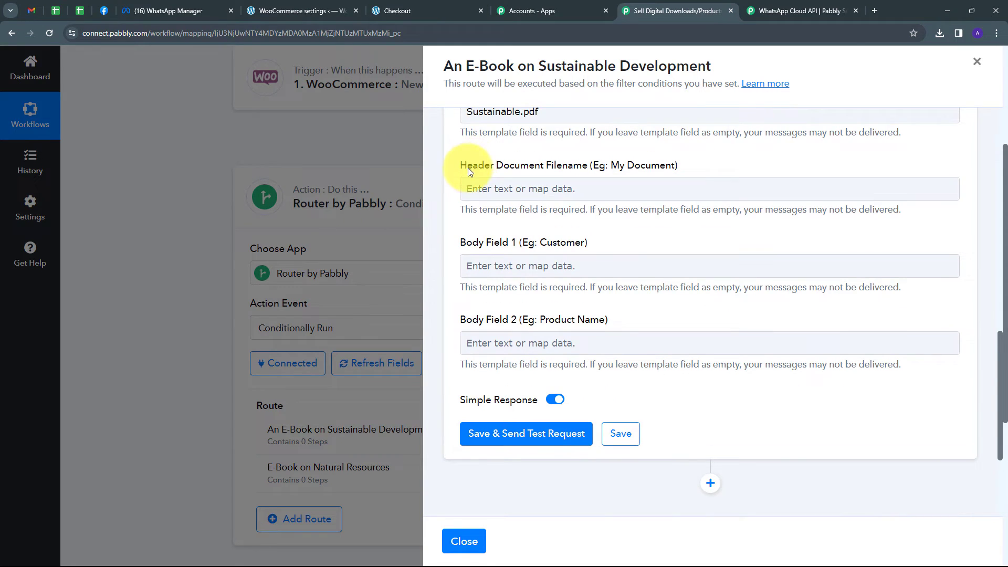
click(552, 176)
text(An E-Book on Sustainable Development)
scroll(504, 144, down, 1)
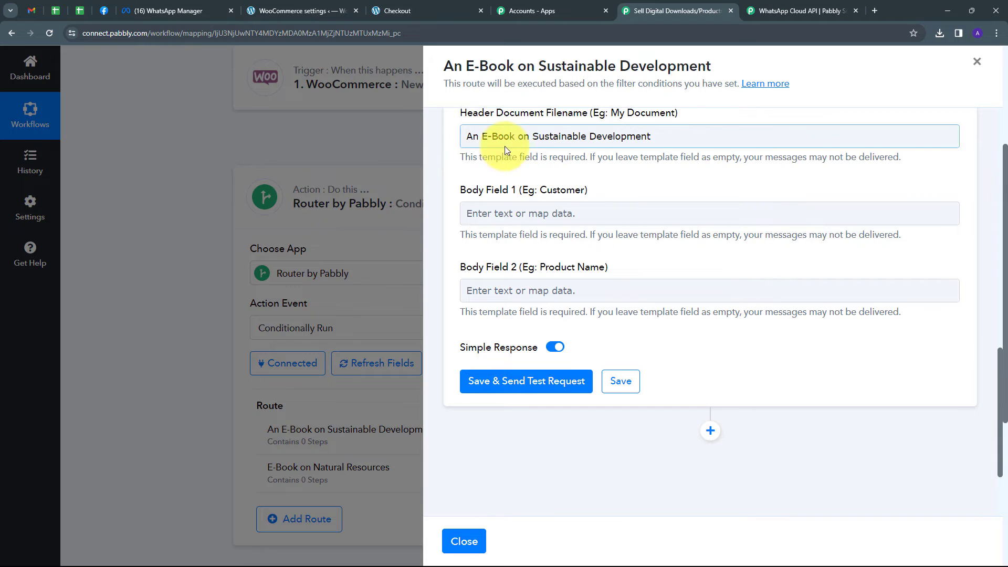
click(618, 152)
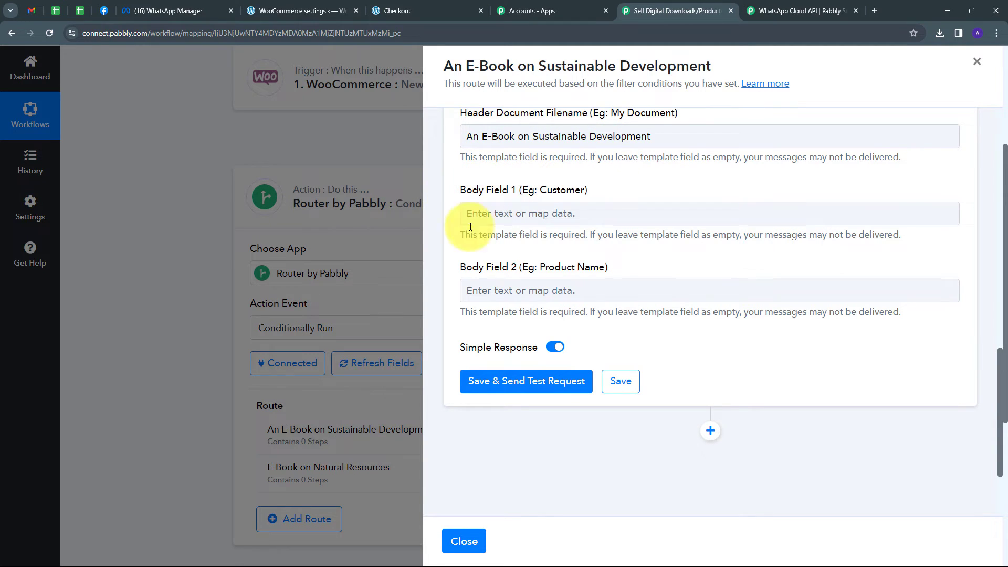
Map Body Field 1 to the WooCommerce order's Shipping First Name followed by Shipping Last Name, searching for "name"
click(520, 196)
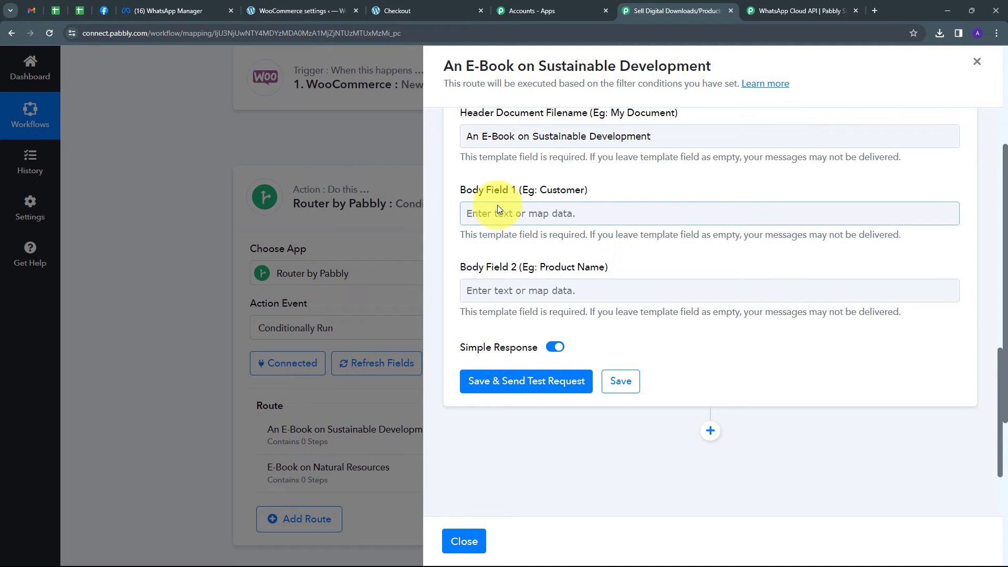
click(506, 214)
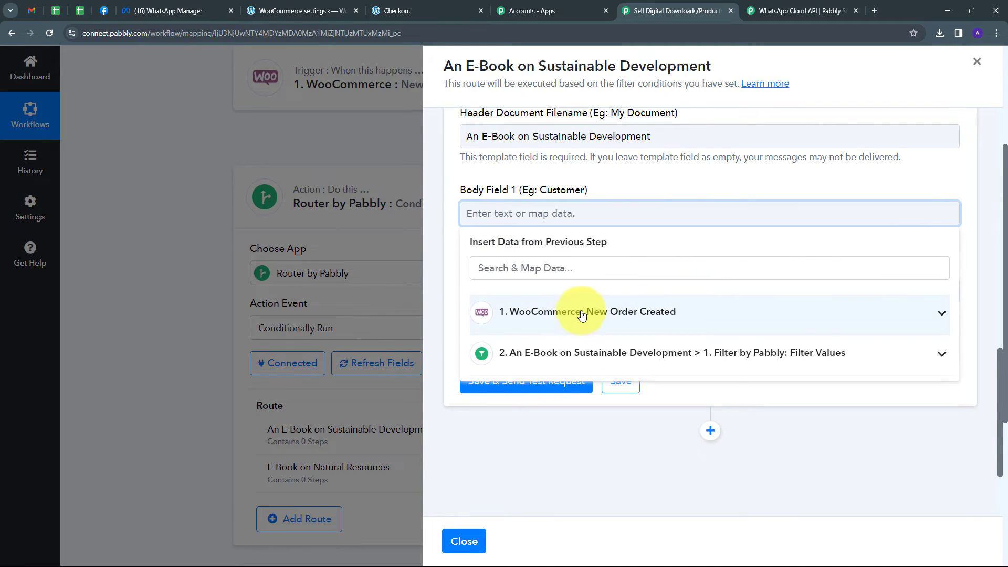
click(566, 322)
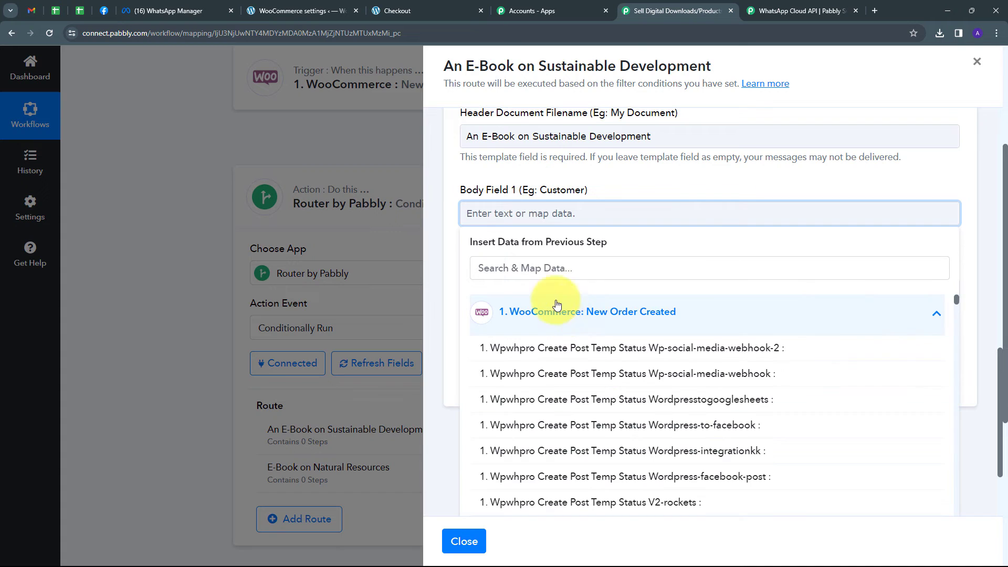
click(547, 266)
text(name)
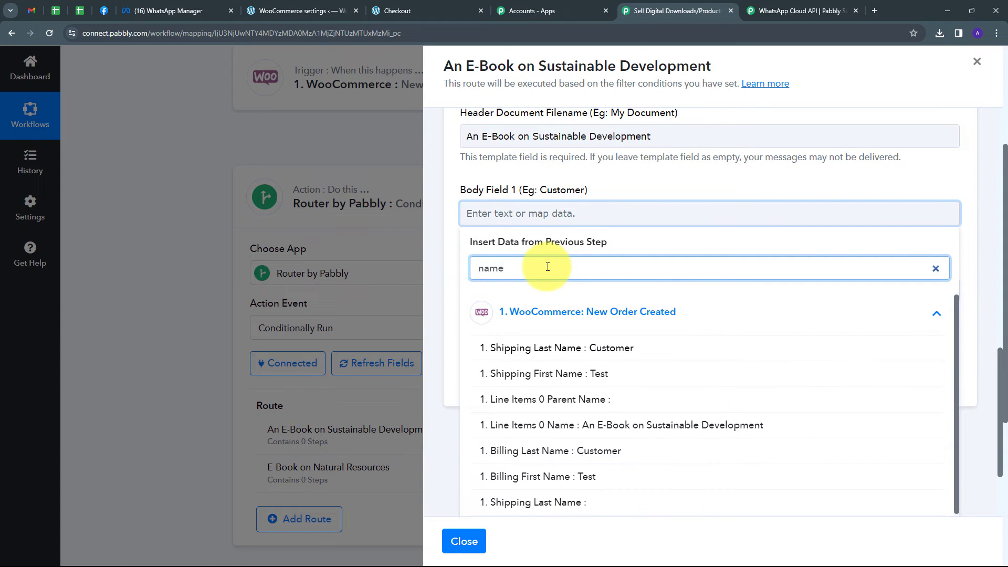
click(571, 374)
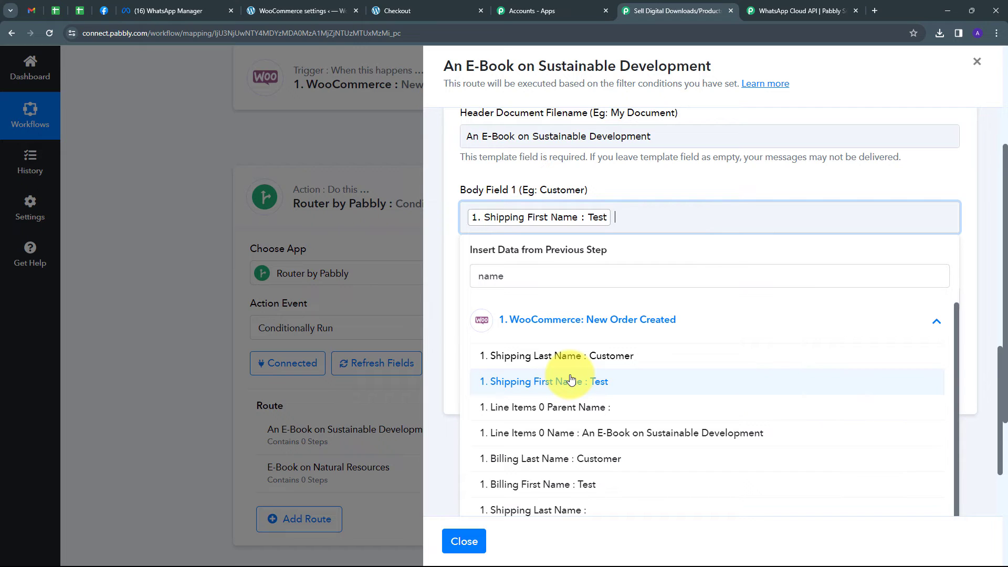
click(600, 357)
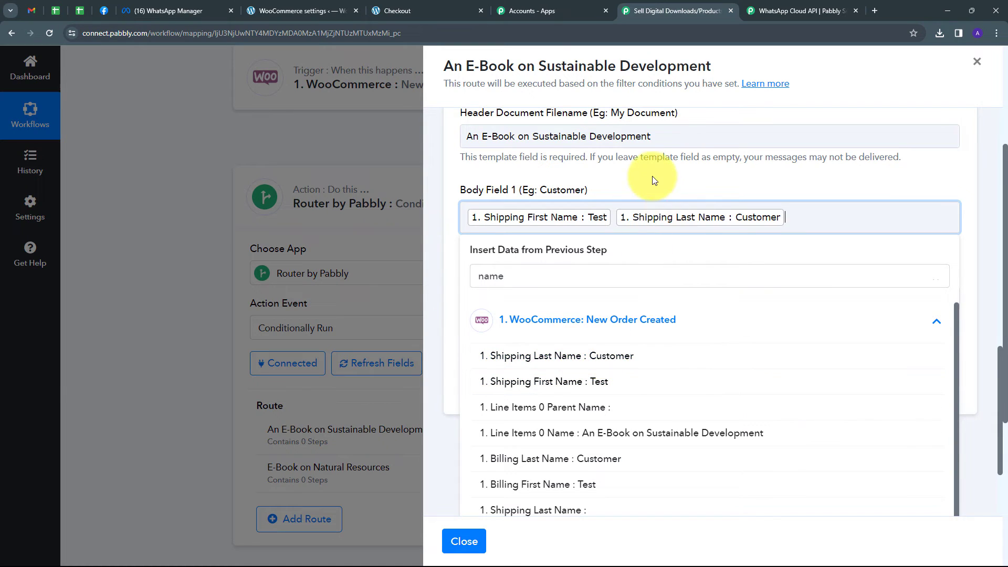
Map Body Field 2 to the WooCommerce order's Line Items 0 Name, searching for "line"
click(652, 180)
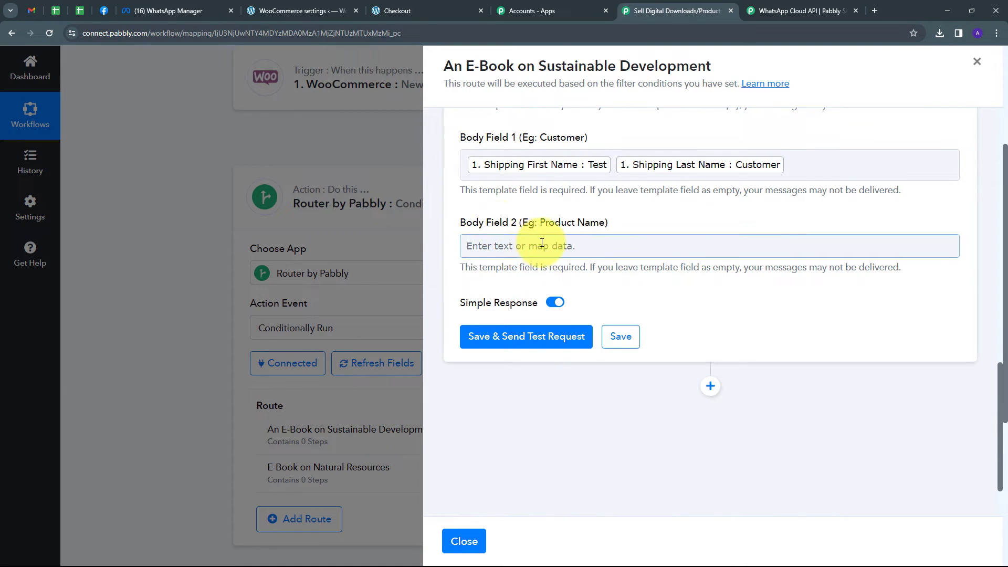
click(499, 250)
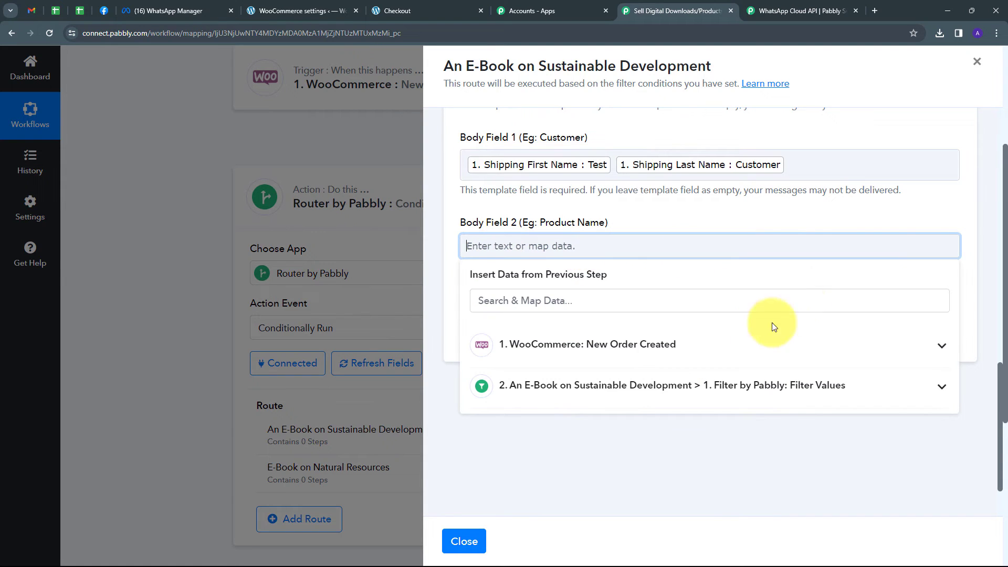
click(583, 347)
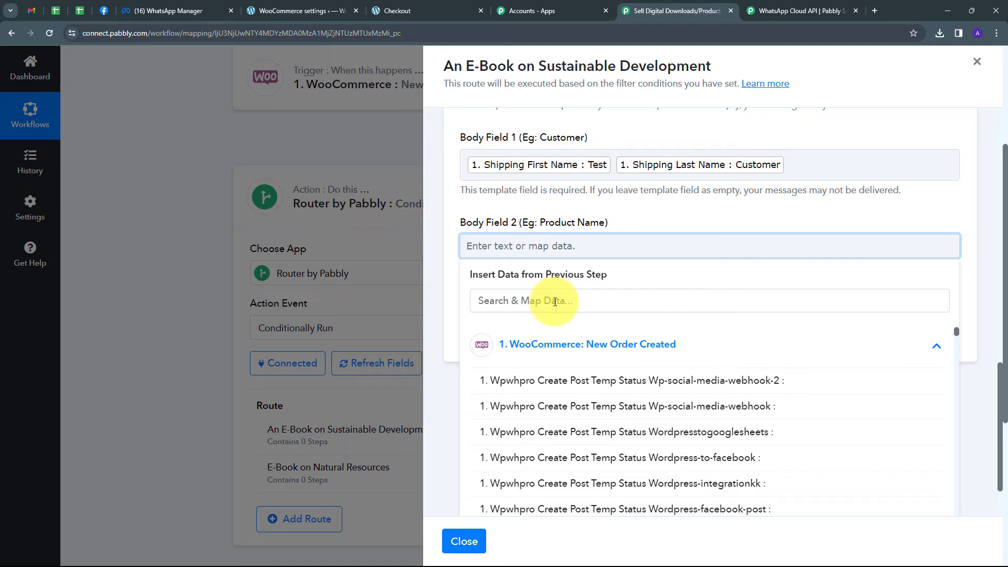
click(555, 302)
text(line)
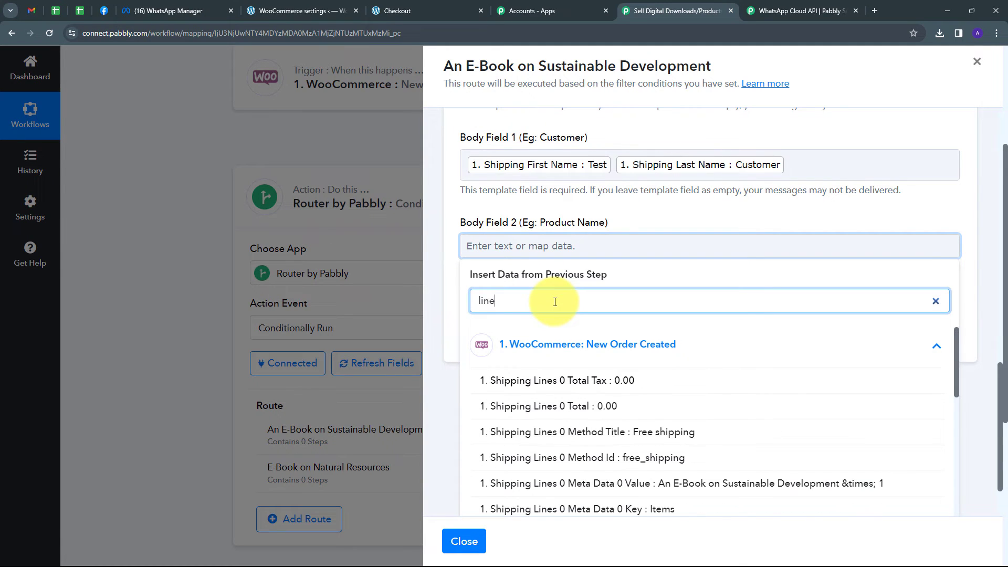
scroll(555, 471, down, 5)
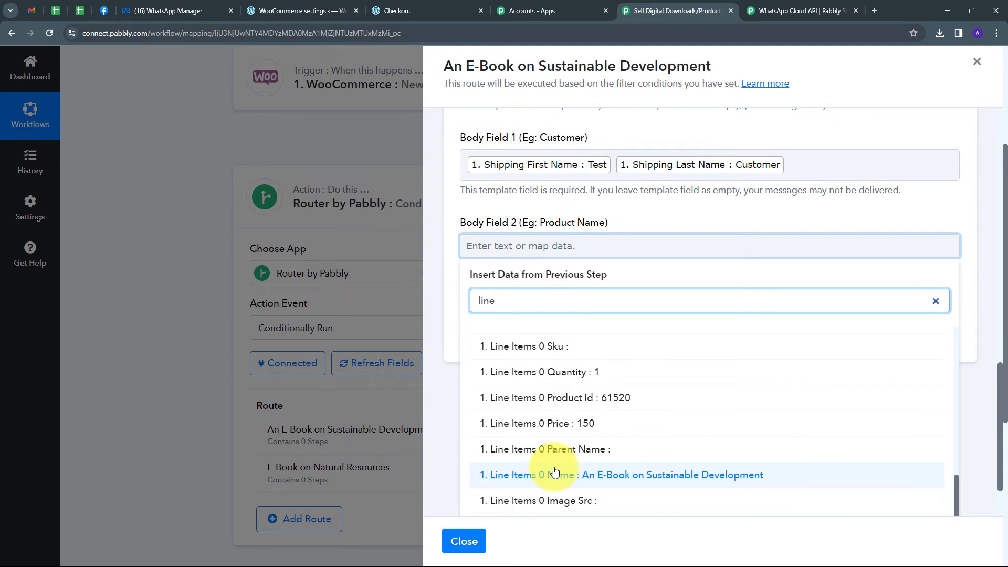
click(616, 477)
click(650, 208)
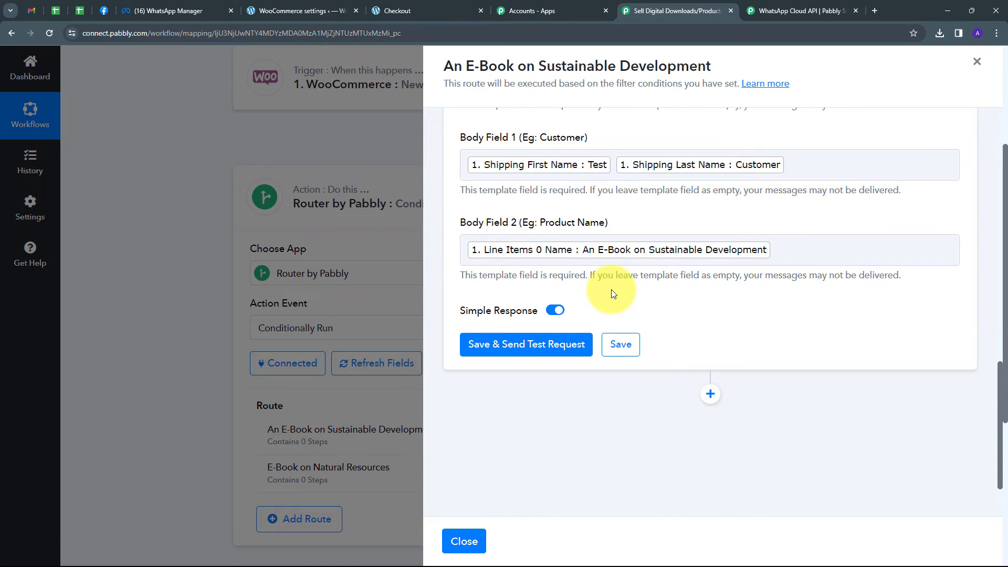
Save the WhatsApp action with a test request and open the archived WhatsApp Web chat to check the delivered message
click(526, 344)
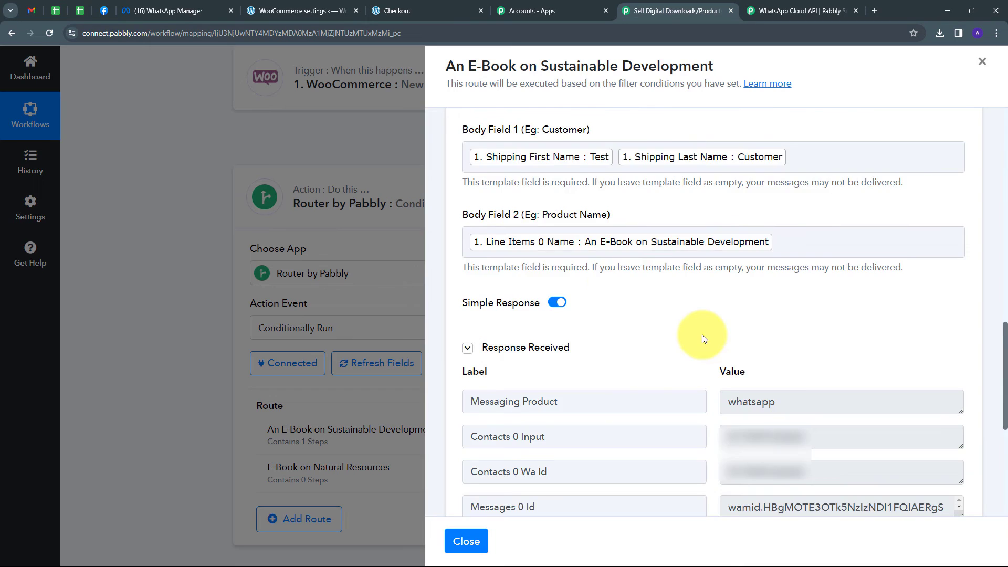
scroll(702, 335, down, 1)
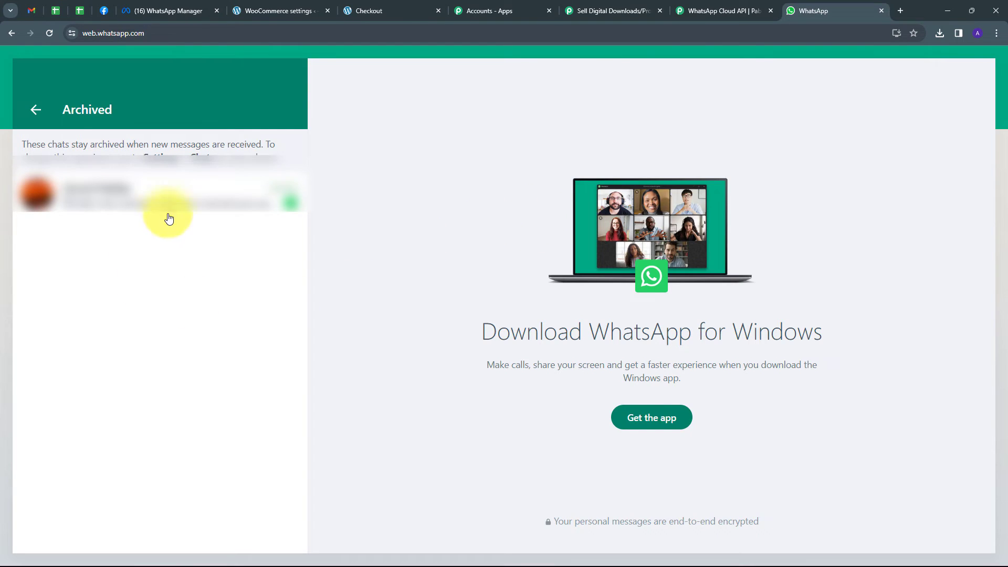
click(157, 201)
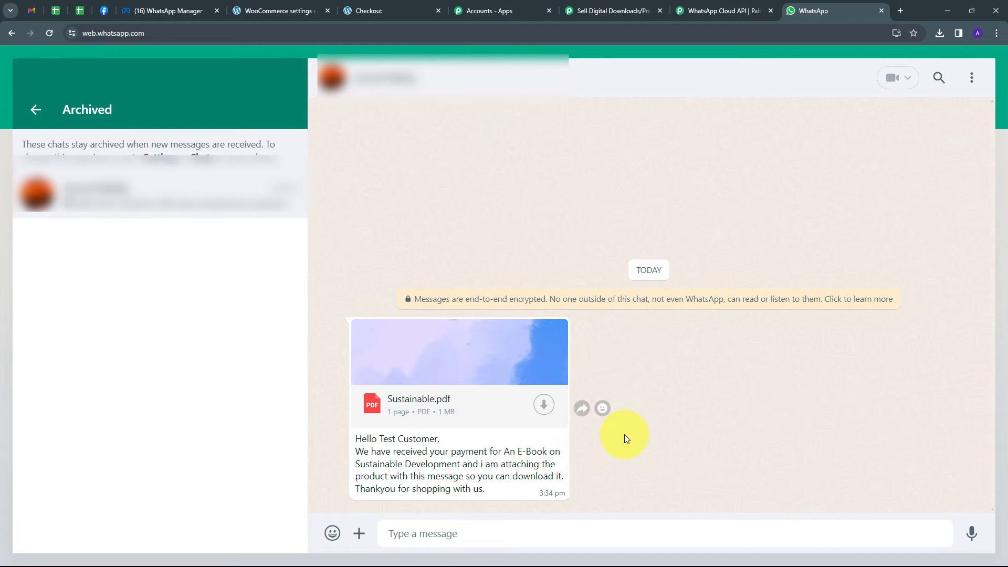
Return to the Pabbly workflow, close the route's settings and clone the "An E-Book on Sustainable Development" route
click(591, 6)
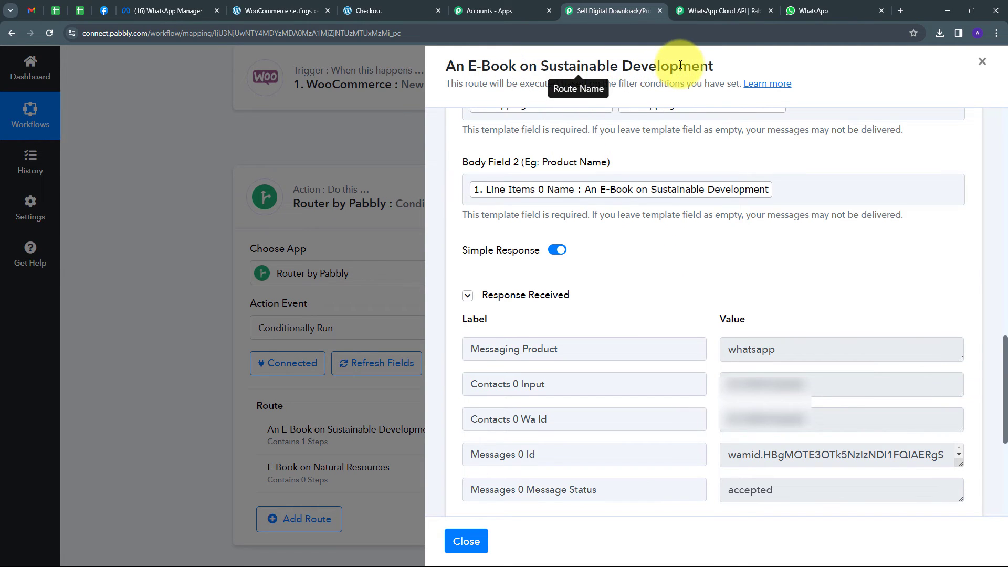
click(982, 61)
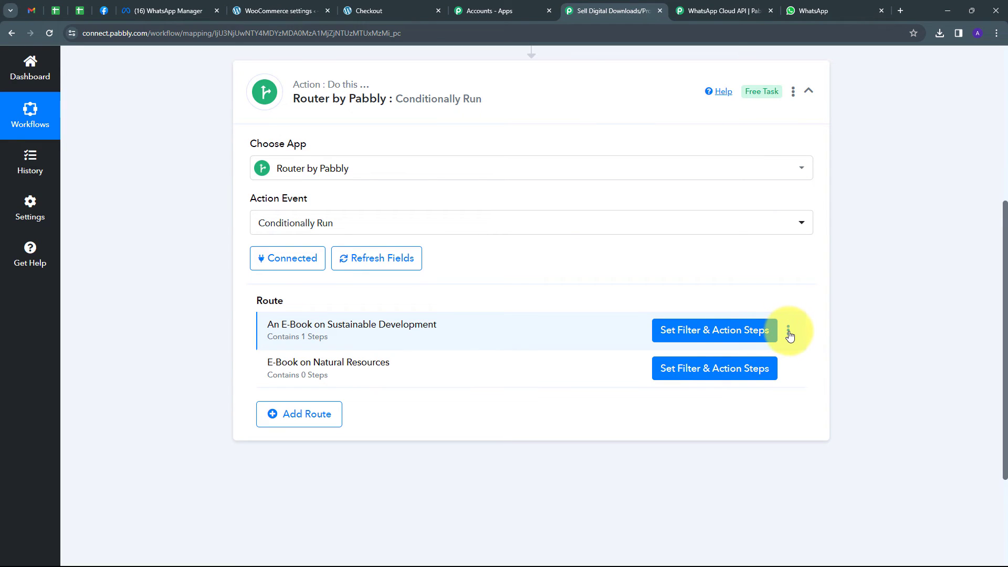
click(789, 332)
click(788, 329)
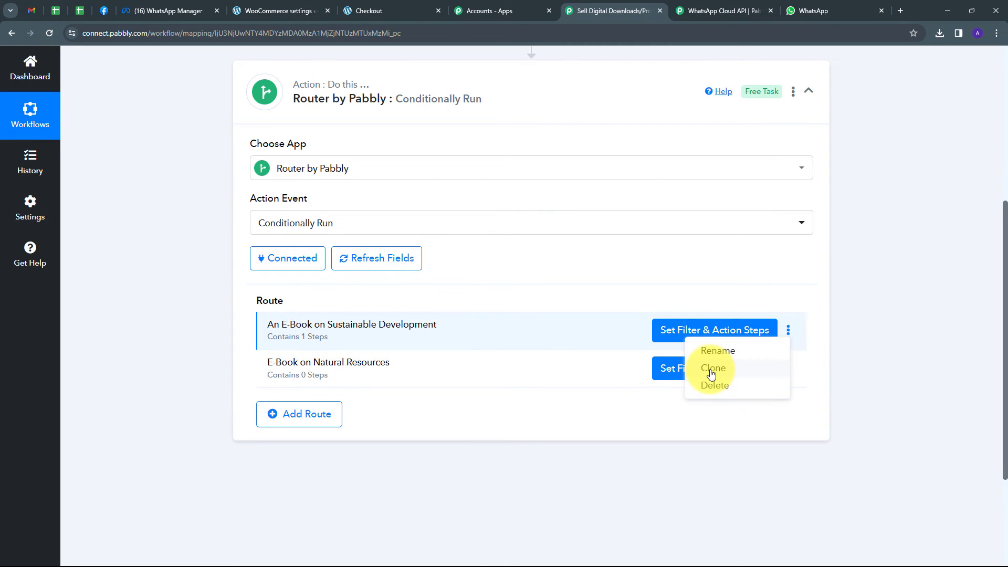
click(712, 369)
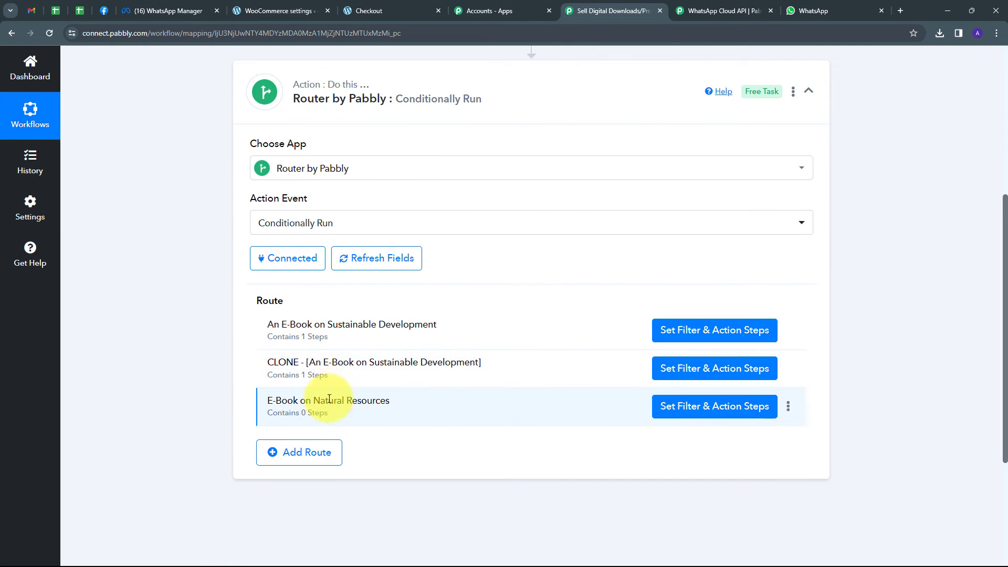
Rename the cloned route as "E-Book on Natural Resources"
click(788, 368)
click(788, 368)
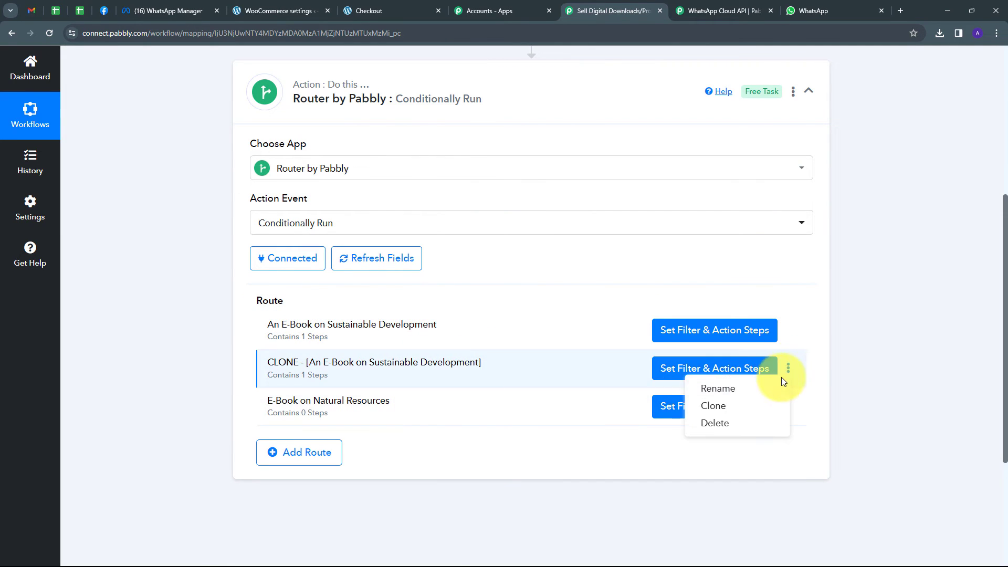
click(718, 388)
key(BackSpace)
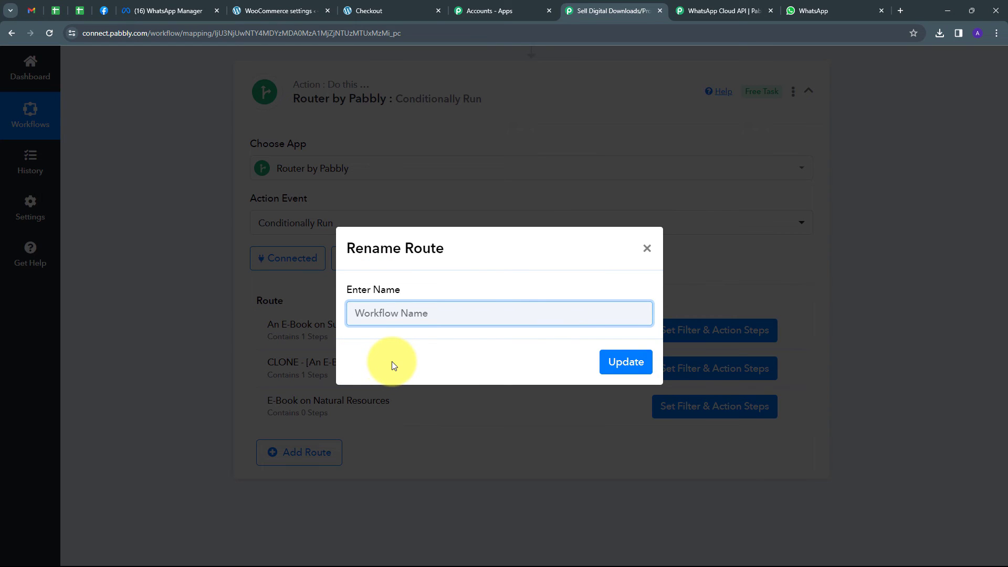
text(E-Book on Natural Resources)
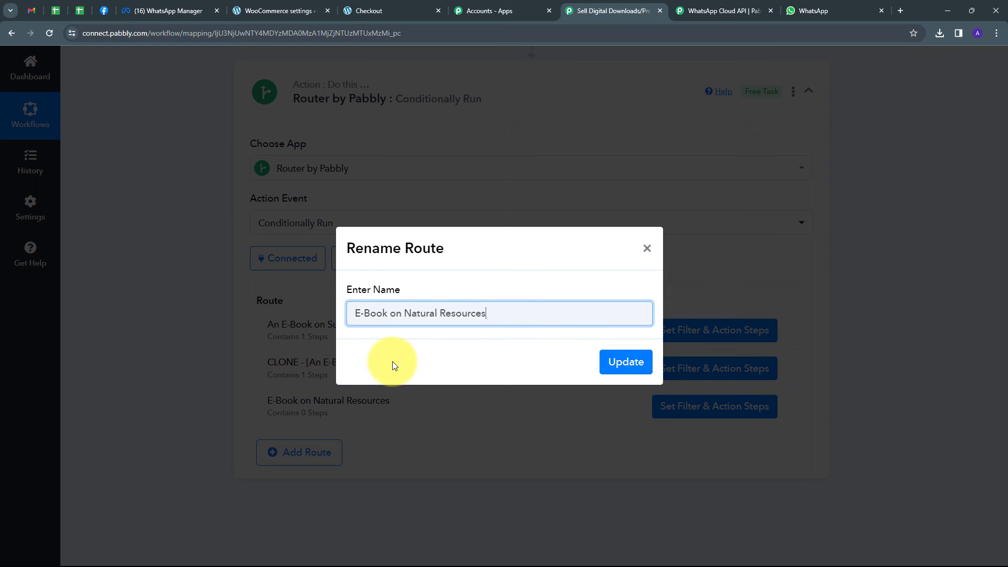
click(625, 362)
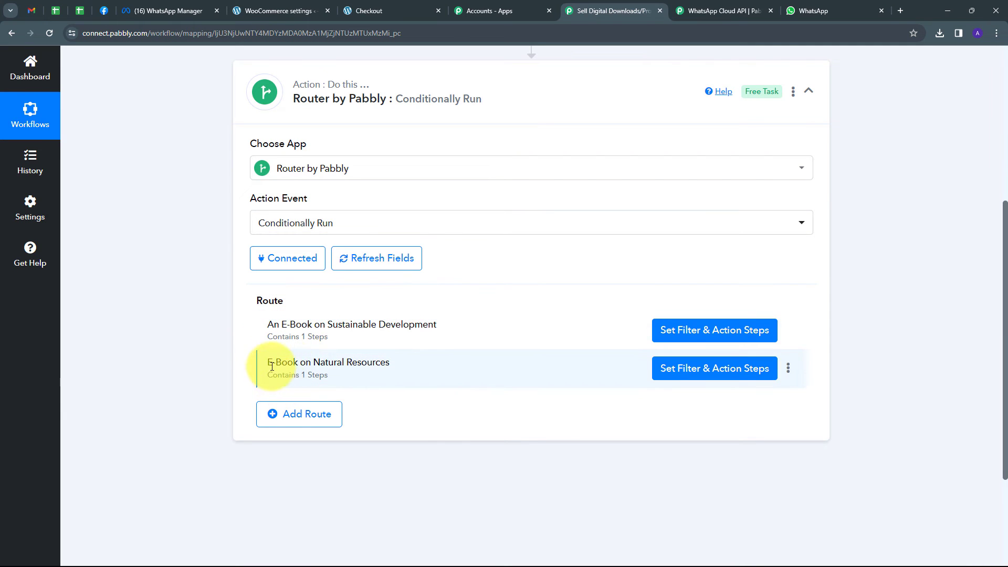
In the "E-Book on Natural Resources" route's filter, set the comparison value to "E-Book on Natural Resources"
click(710, 372)
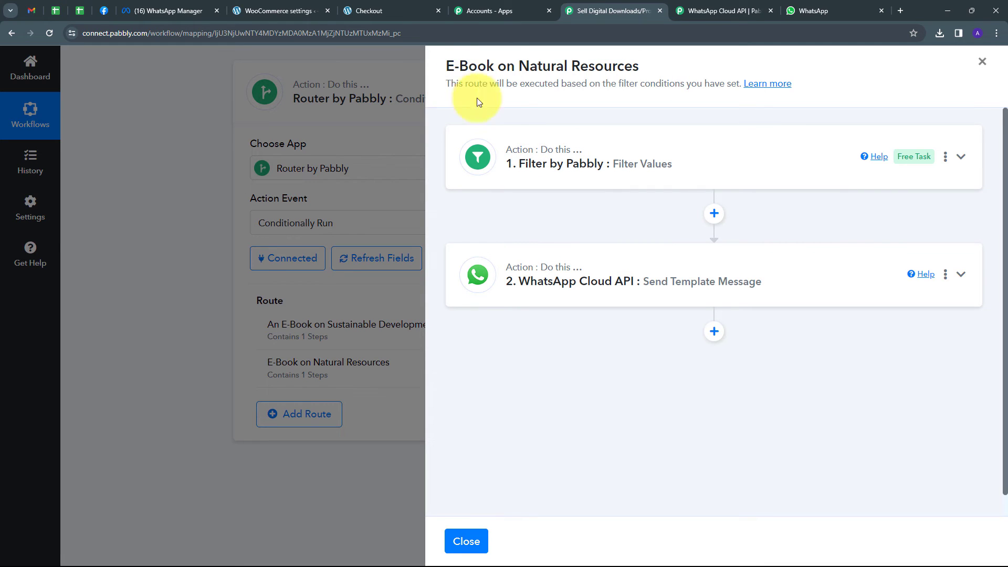
click(777, 159)
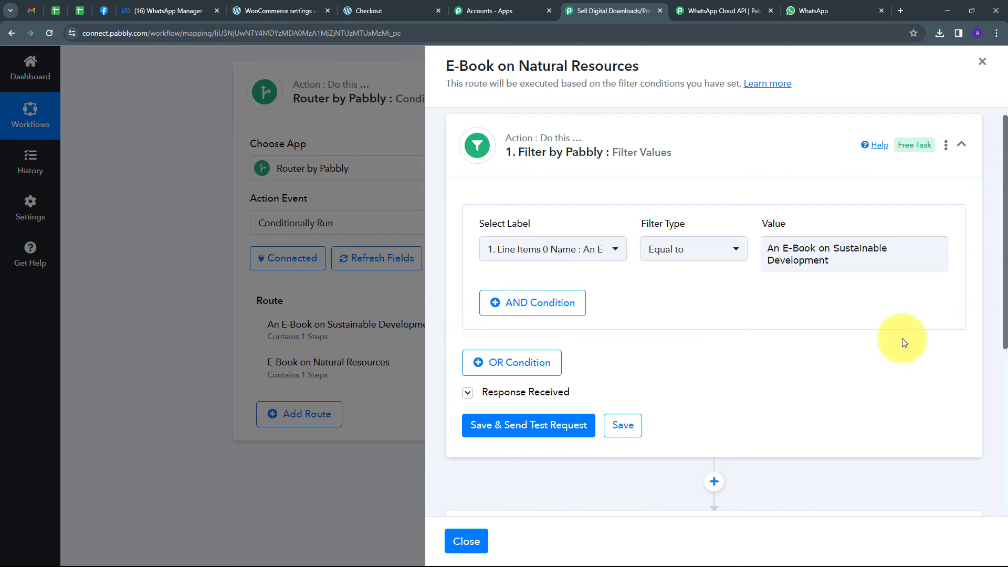
drag(832, 261, 738, 244)
key(BackSpace)
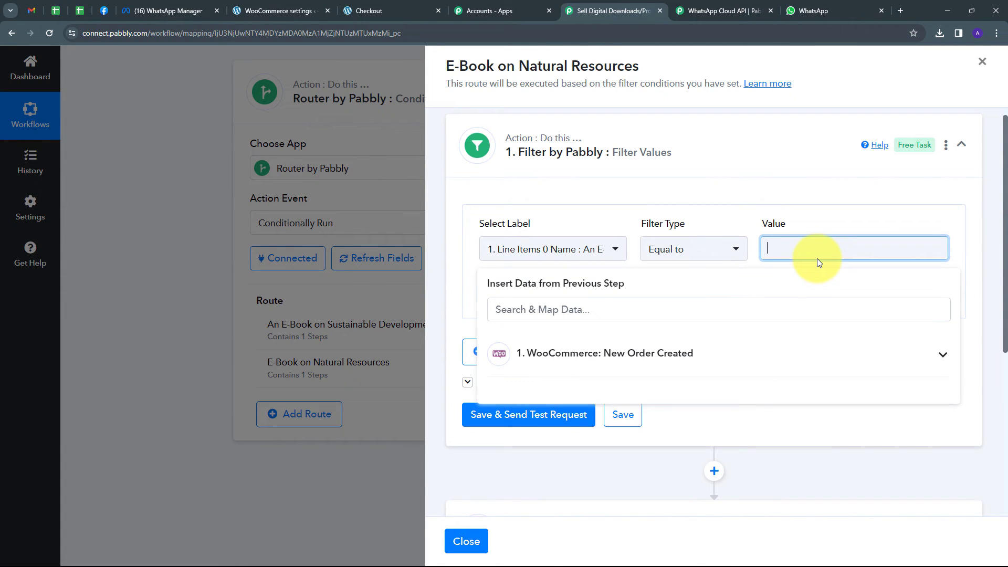
click(770, 227)
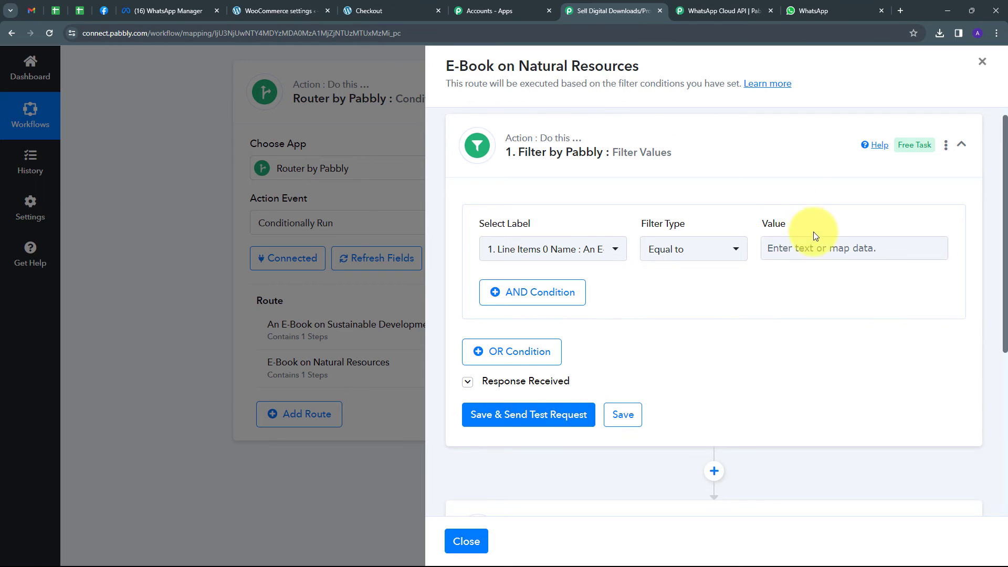
click(799, 251)
text(E-Book on Natural Resources)
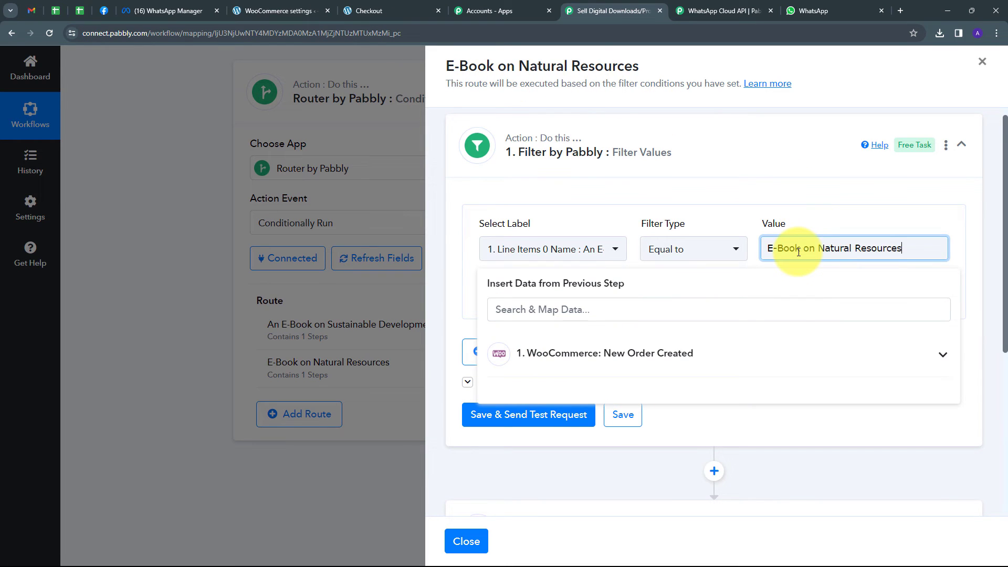
click(804, 219)
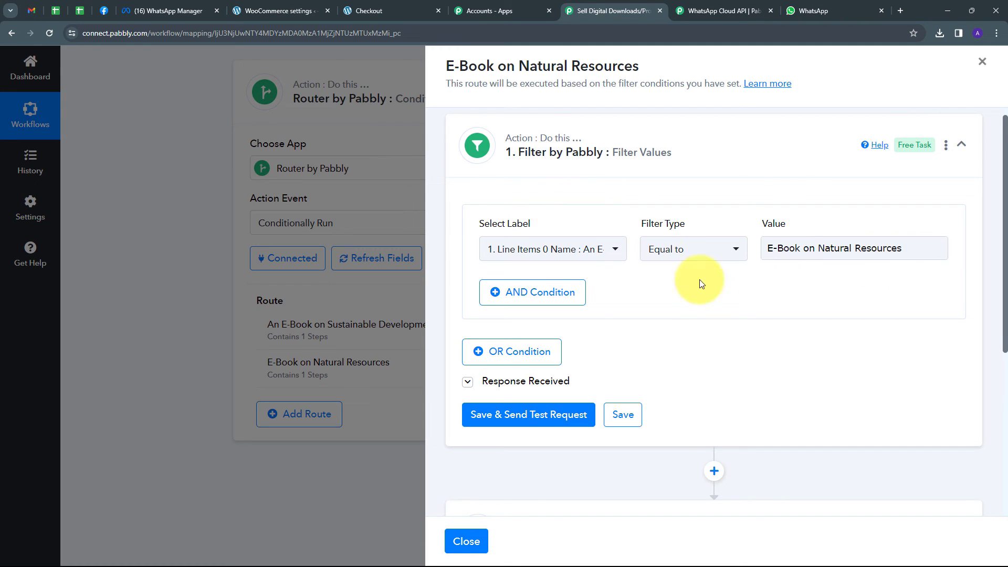
In this route's WhatsApp Send Template Message action, set the Header Document URL to "Resources.pdf"
scroll(740, 325, up, 1)
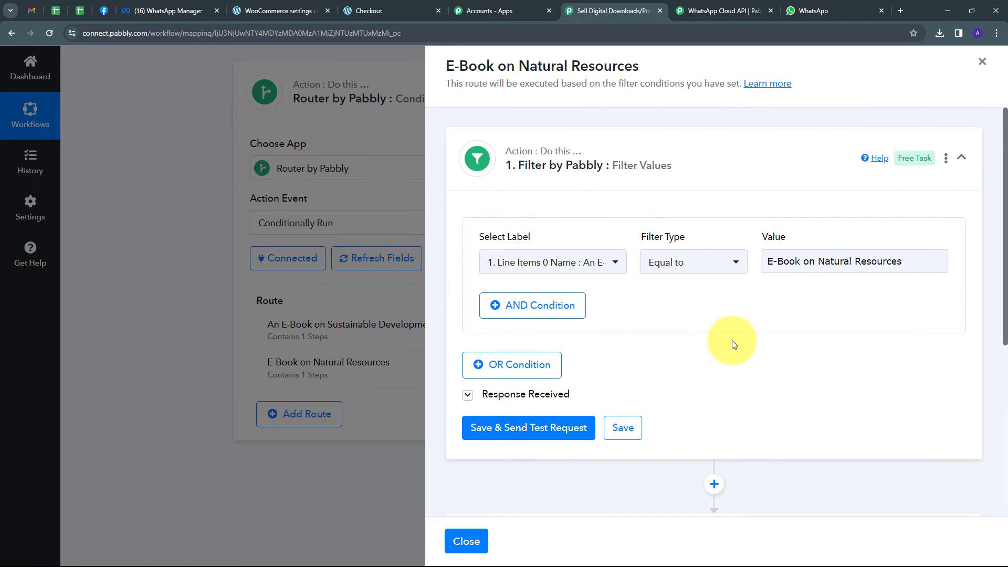
scroll(813, 352, down, 3)
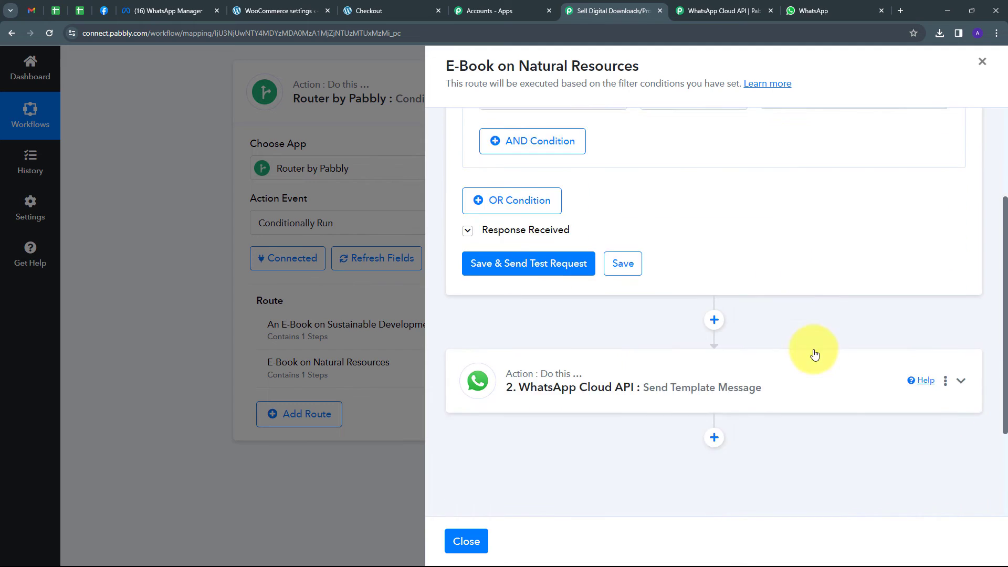
scroll(813, 352, down, 2)
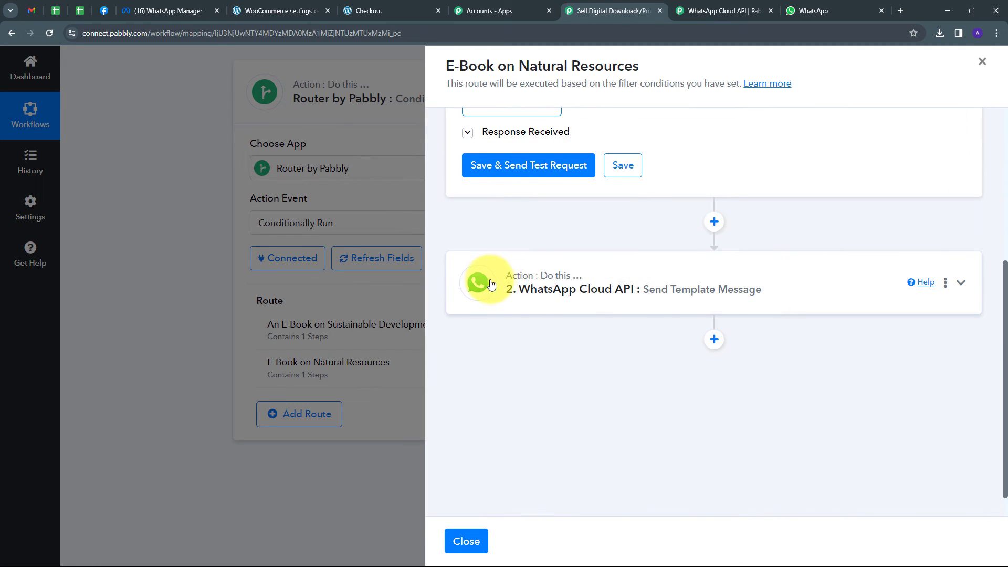
click(818, 283)
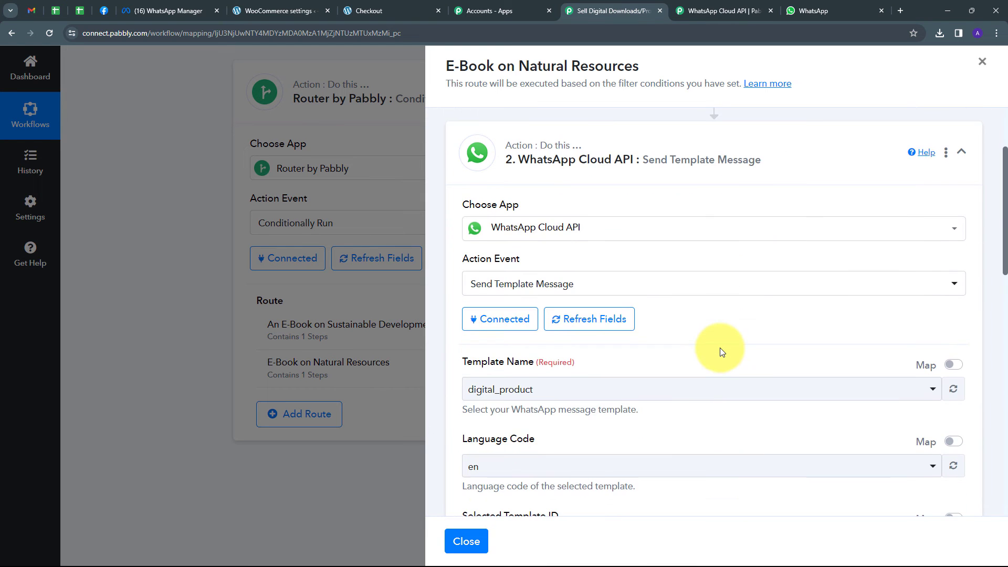
scroll(720, 347, down, 10)
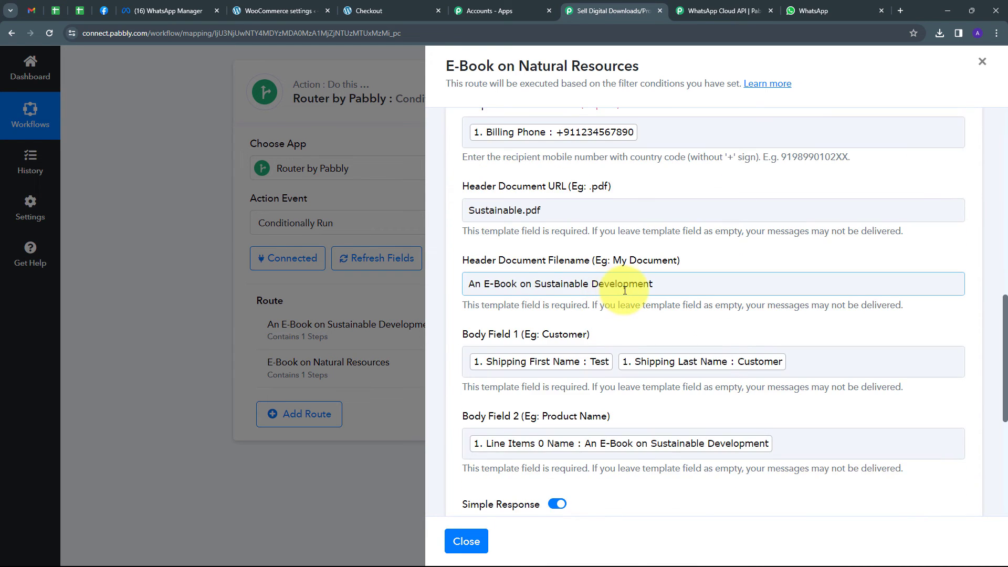
scroll(619, 288, up, 1)
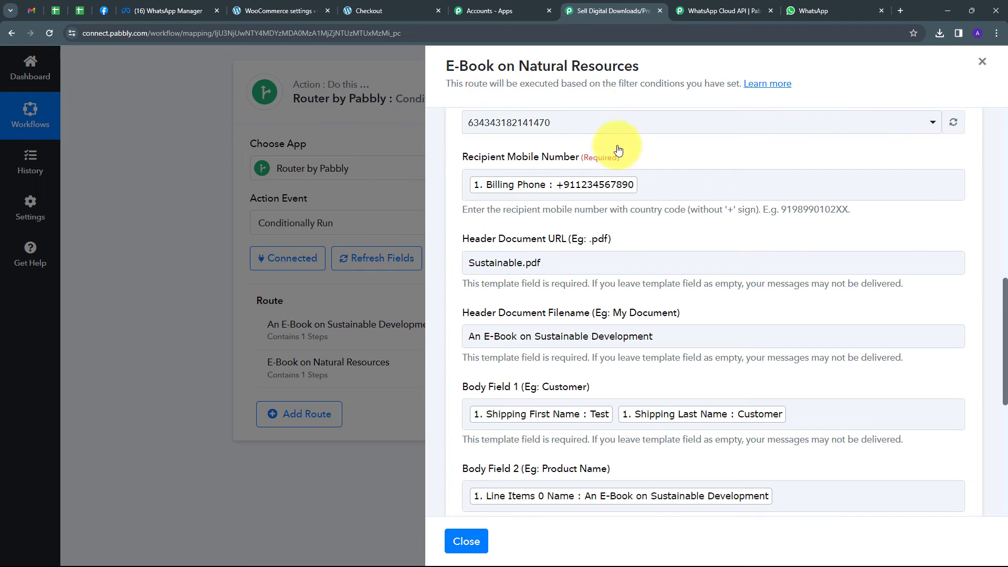
drag(604, 267, 374, 262)
key(BackSpace)
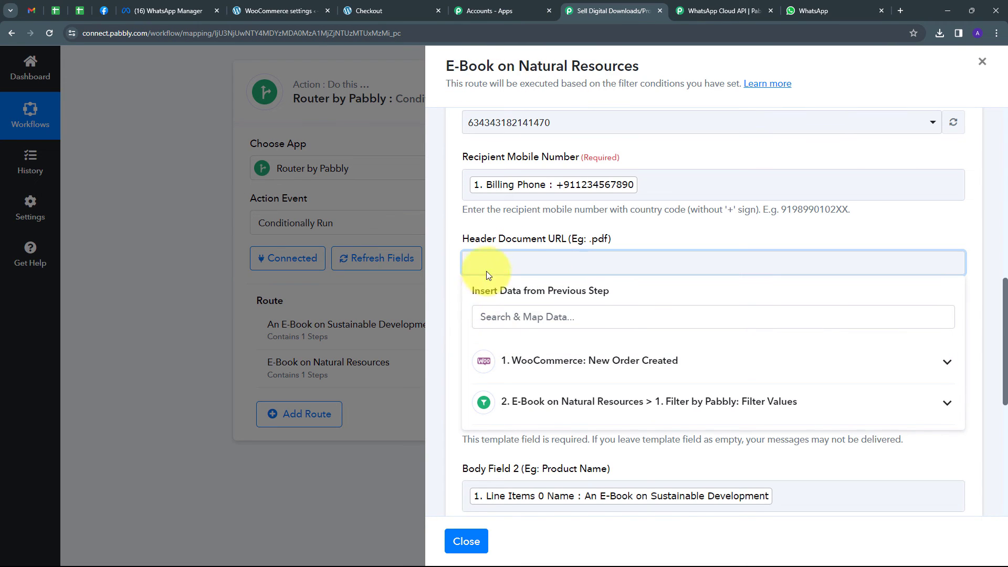
text(Resources.pdf)
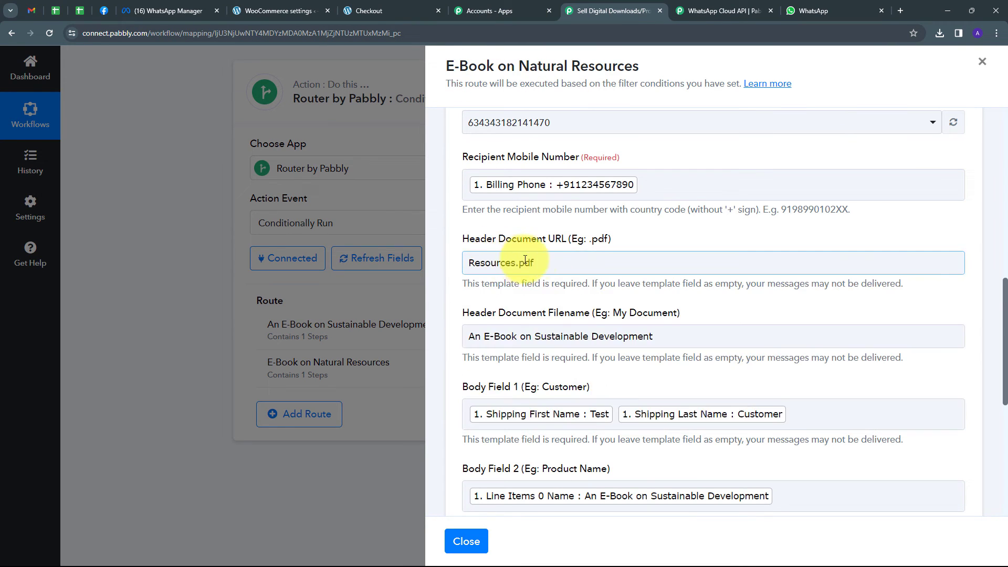
drag(540, 263, 469, 265)
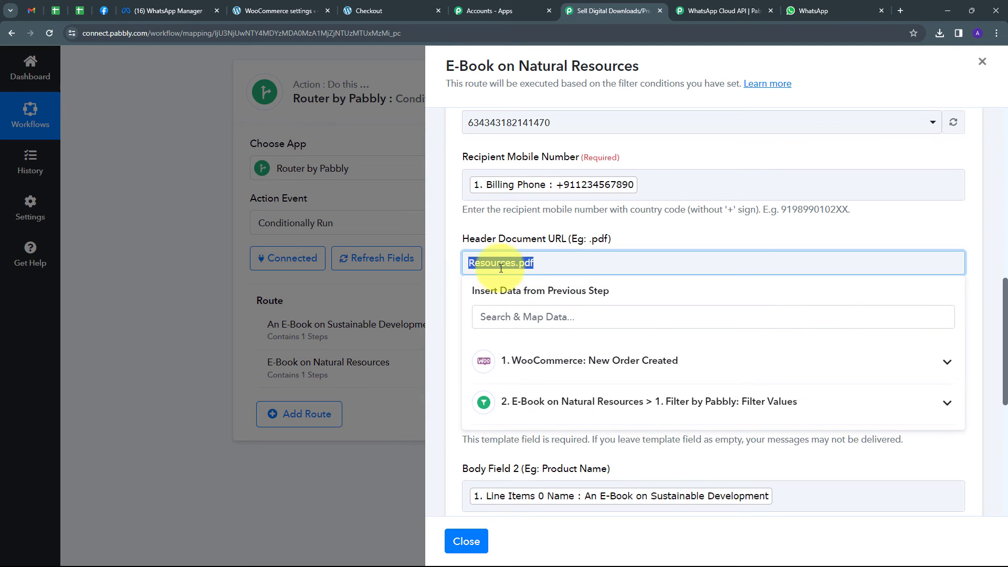
click(634, 241)
In the "E-Book on Natural Resources" route's WhatsApp action, set the Header Document Filename to "E-Book on Natural Resources"
scroll(634, 241, down, 1)
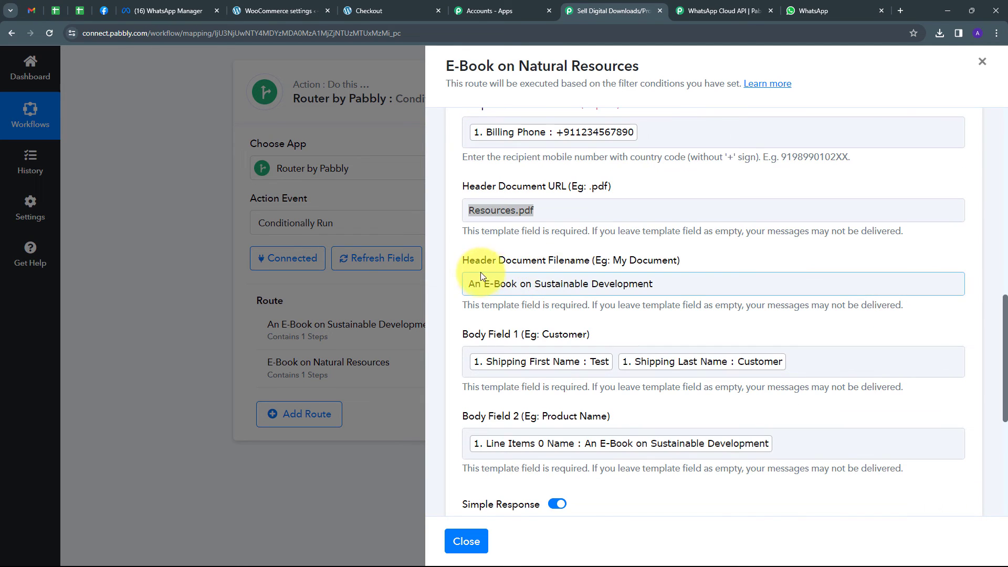
drag(677, 281, 445, 292)
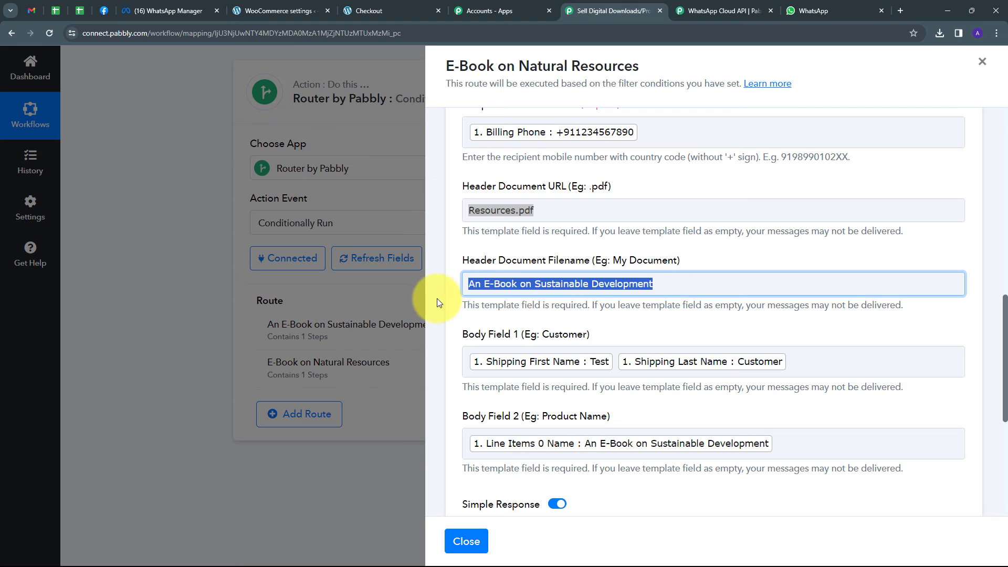
key(BackSpace)
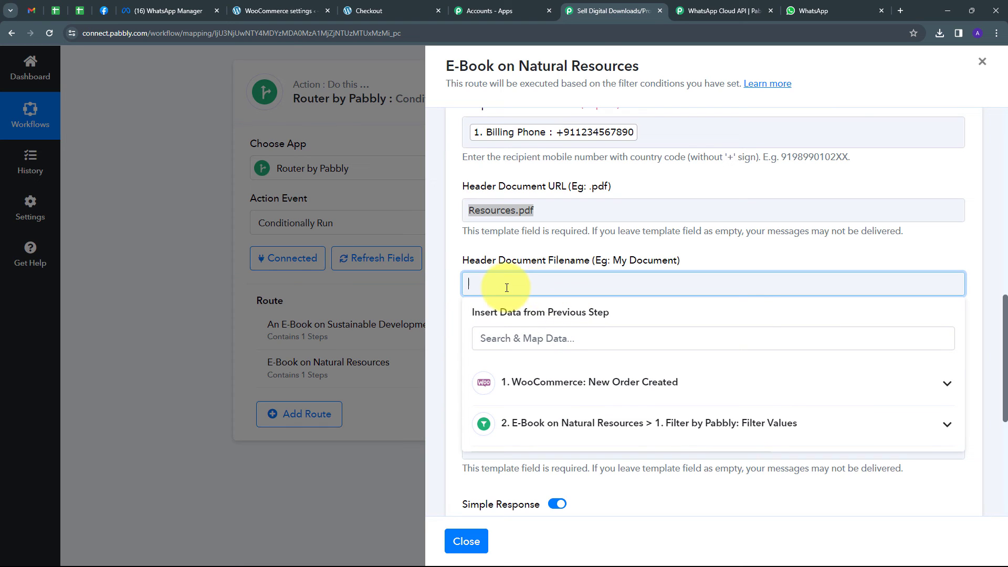
text(E-Book on Natural Resources)
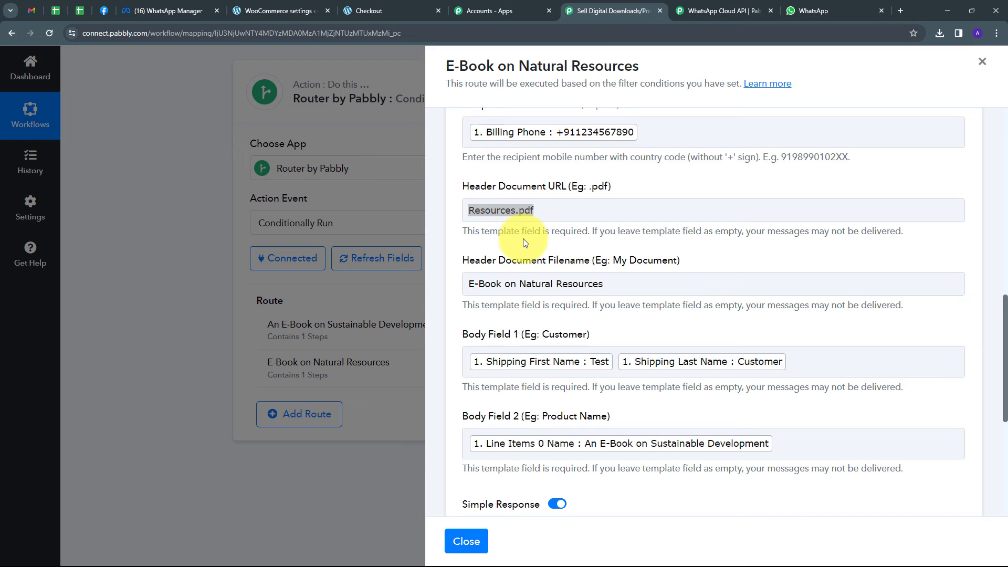
Save the WhatsApp Send Template Message action and close the "E-Book on Natural Resources" route's settings
scroll(523, 239, down, 5)
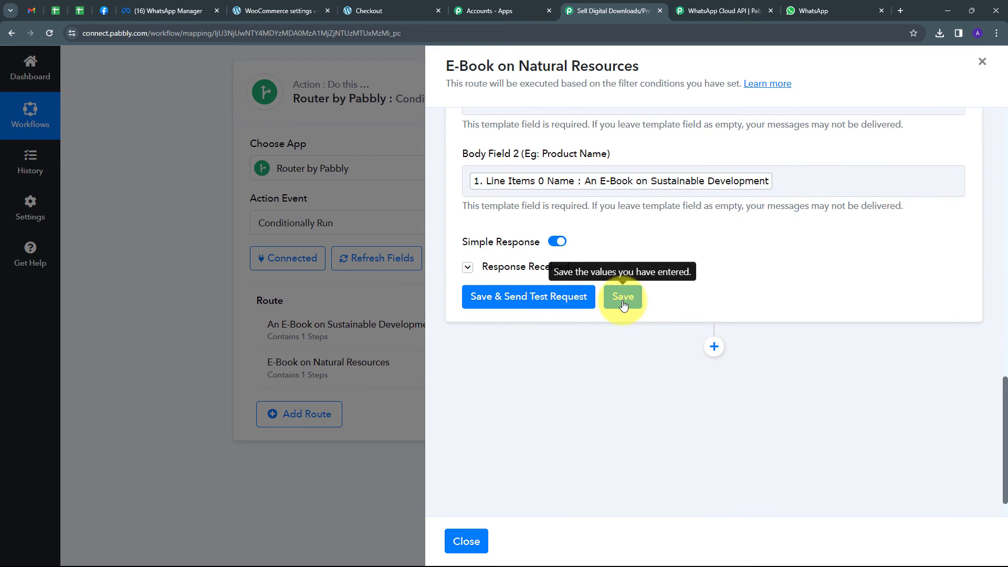
click(623, 297)
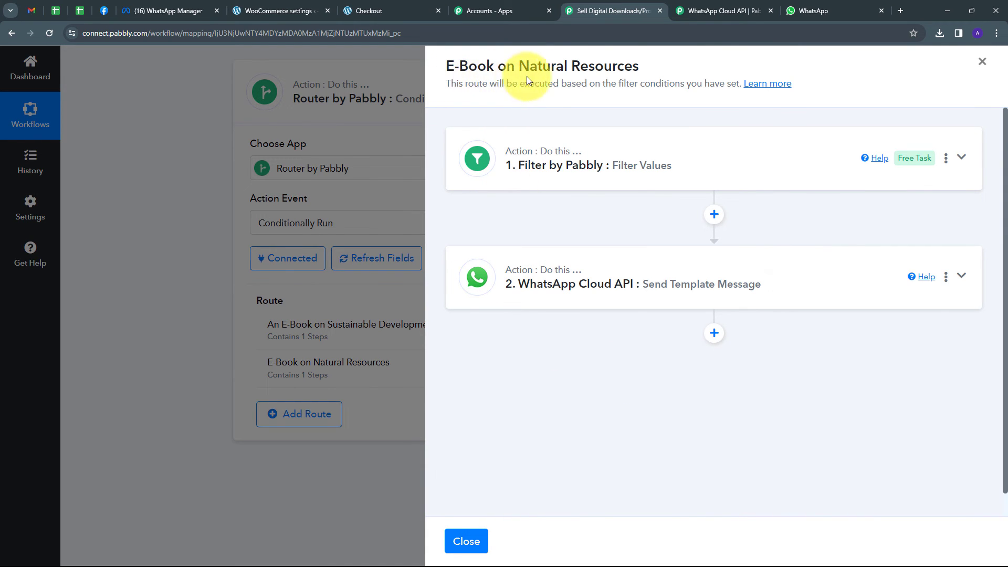
click(981, 61)
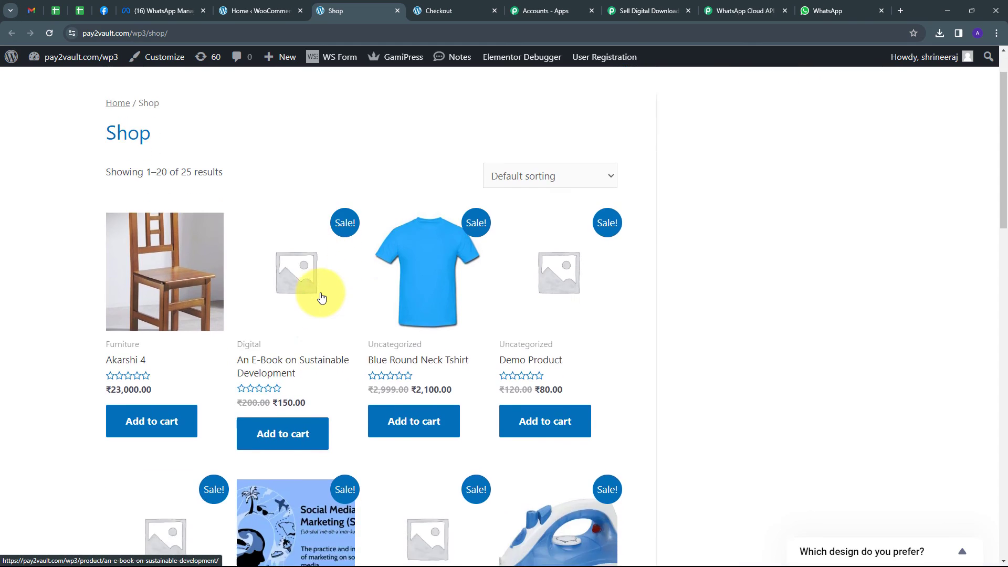
In the WooCommerce shop, add "E-Book on Natural Resources" to the cart and place a test order using the prefilled checkout details
scroll(320, 292, down, 3)
scroll(146, 474, down, 1)
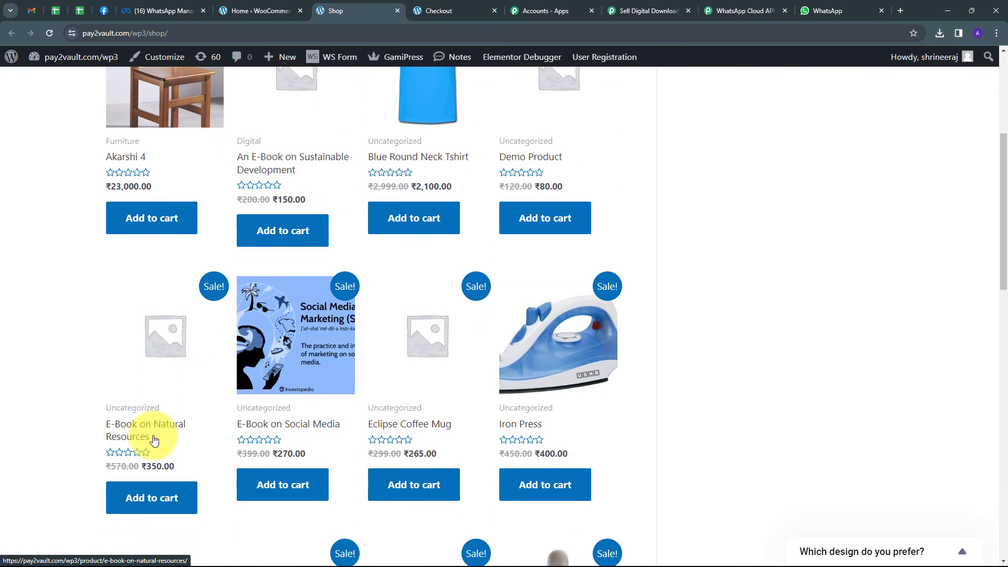
click(145, 497)
scroll(513, 340, down, 5)
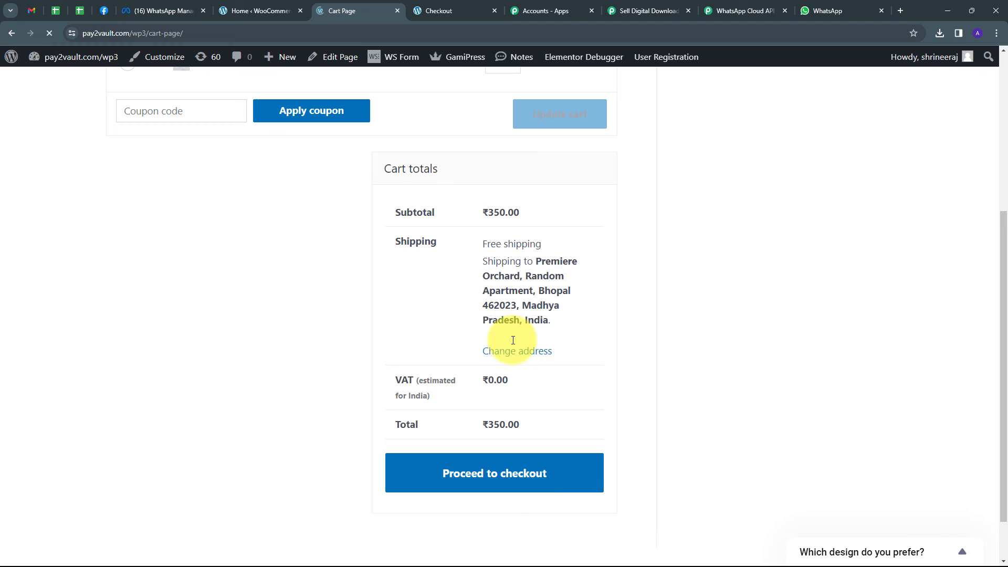
click(472, 474)
scroll(366, 345, down, 5)
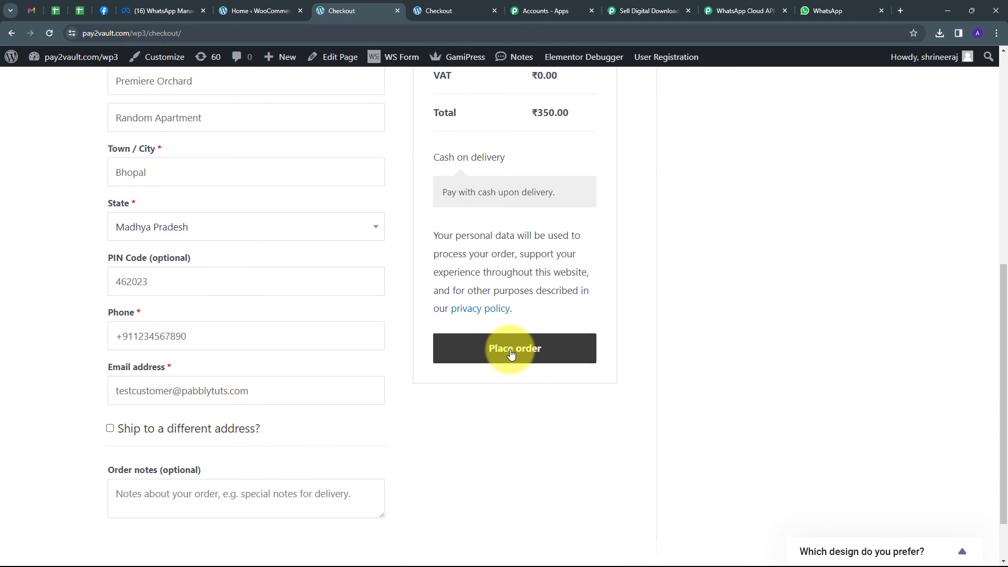
click(511, 354)
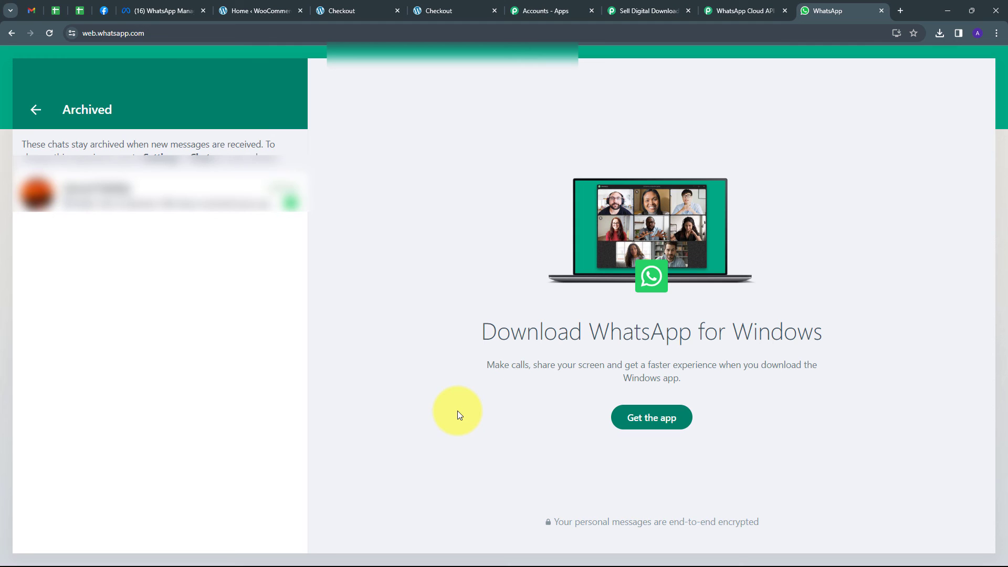
Open the archived chat in WhatsApp Web to check the message and document sent for the test order
click(162, 209)
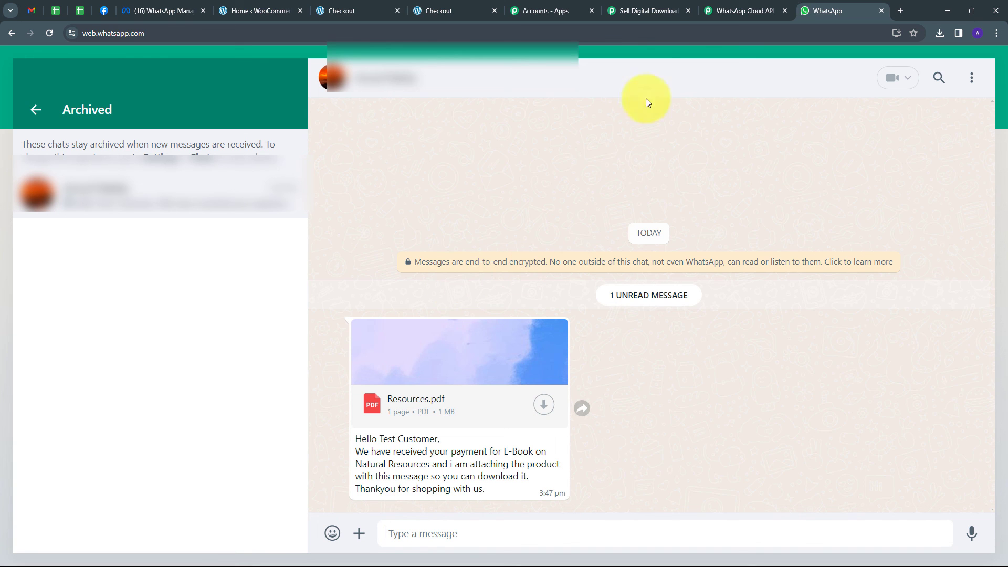
Return to the Pabbly workflow, expand the Router by Pabbly step to review its two routes and collapse it again
click(676, 6)
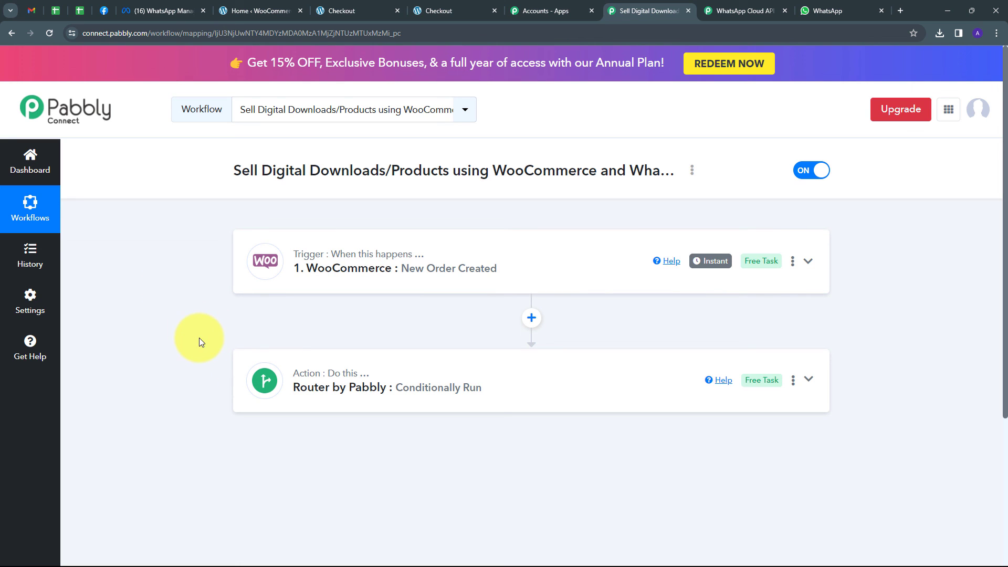
mouse_move(322, 261)
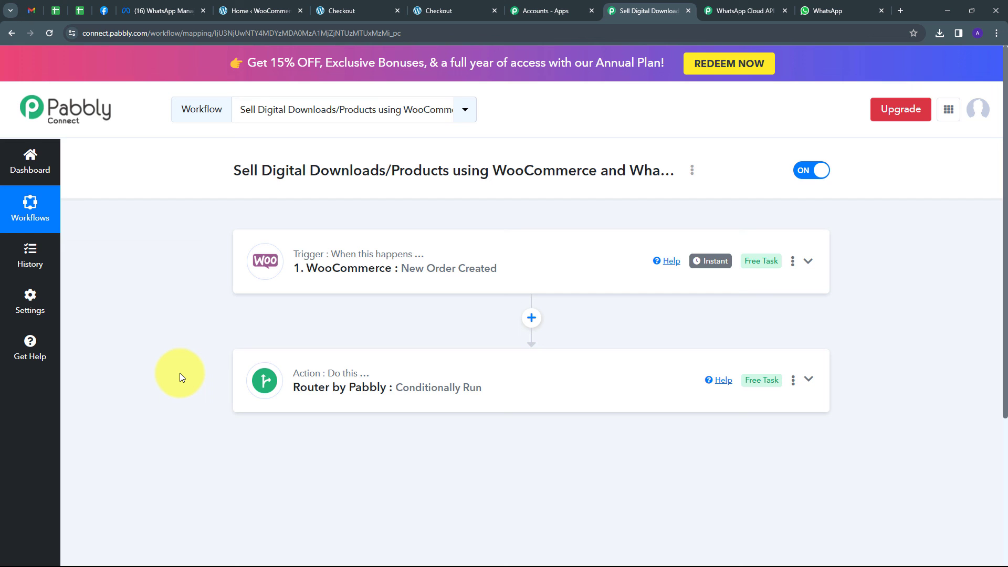
click(554, 374)
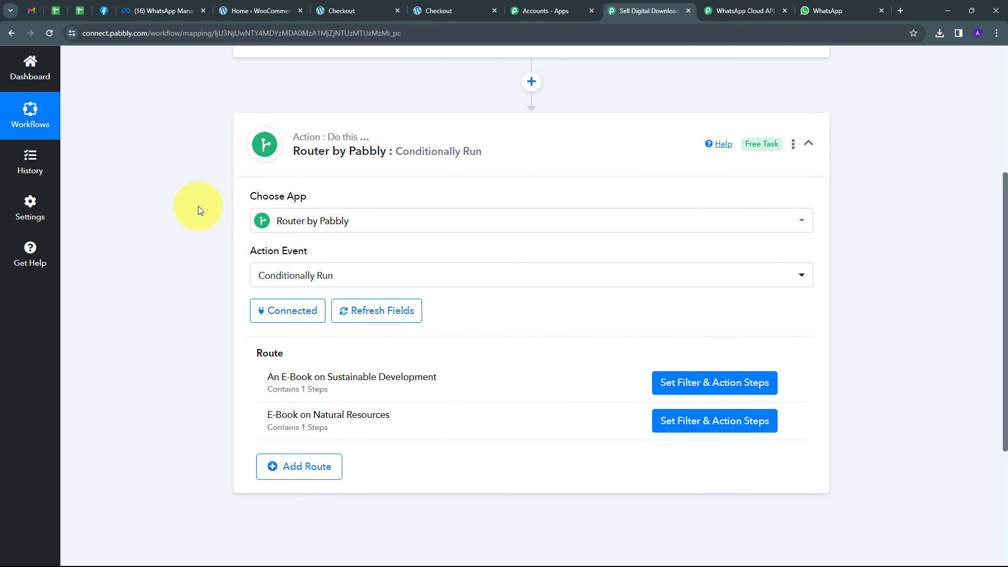
scroll(197, 206, up, 1)
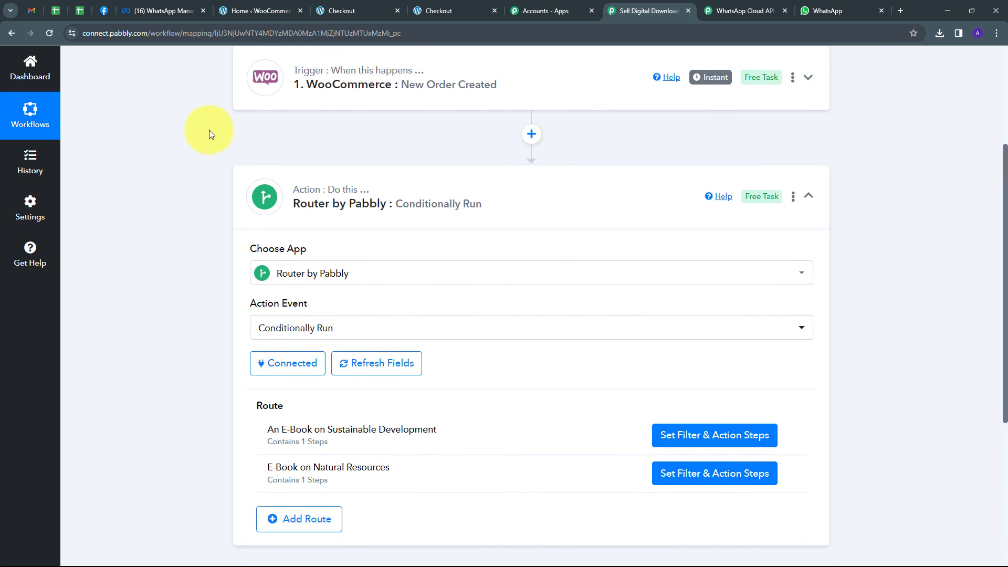
scroll(205, 152, up, 1)
click(808, 248)
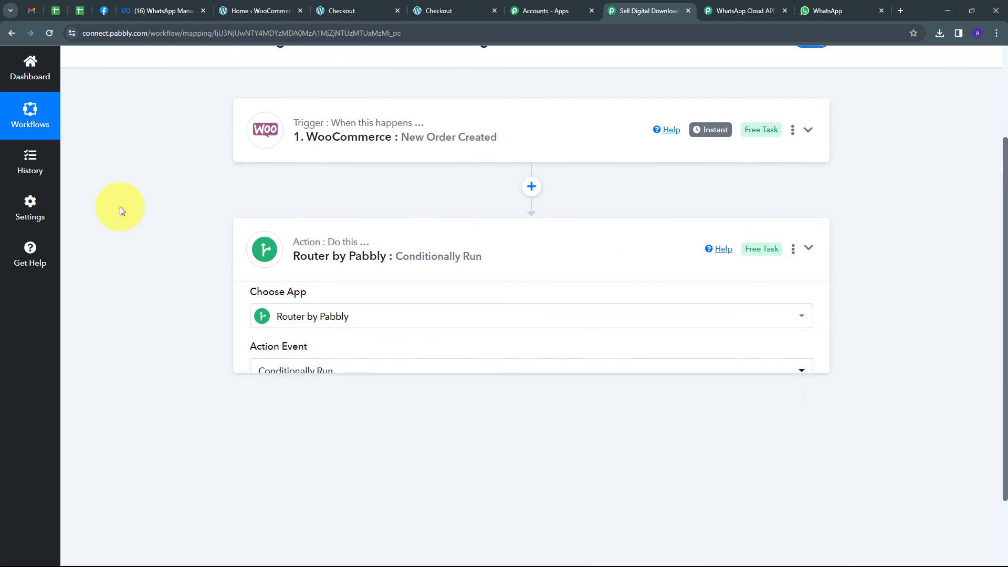
scroll(244, 210, up, 3)
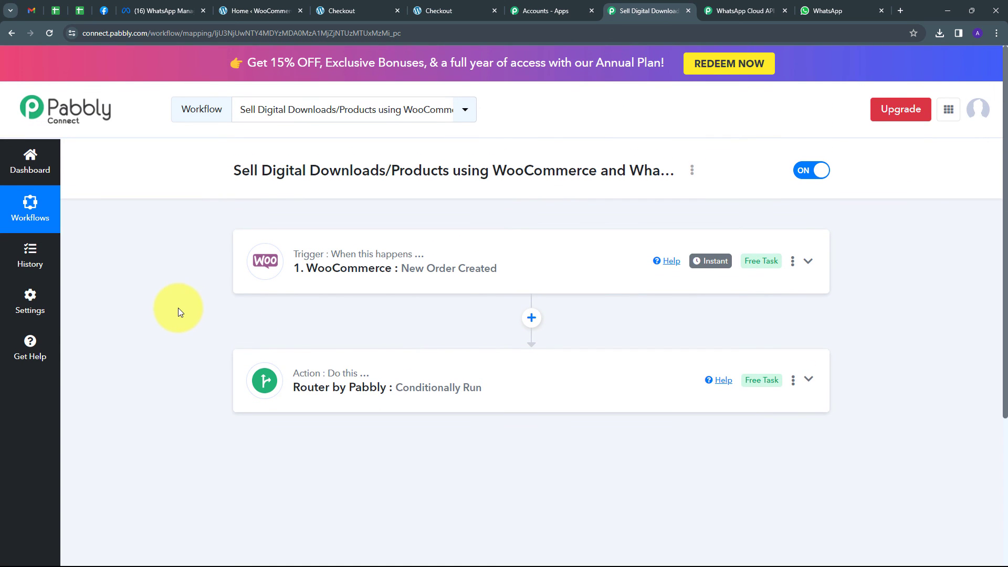